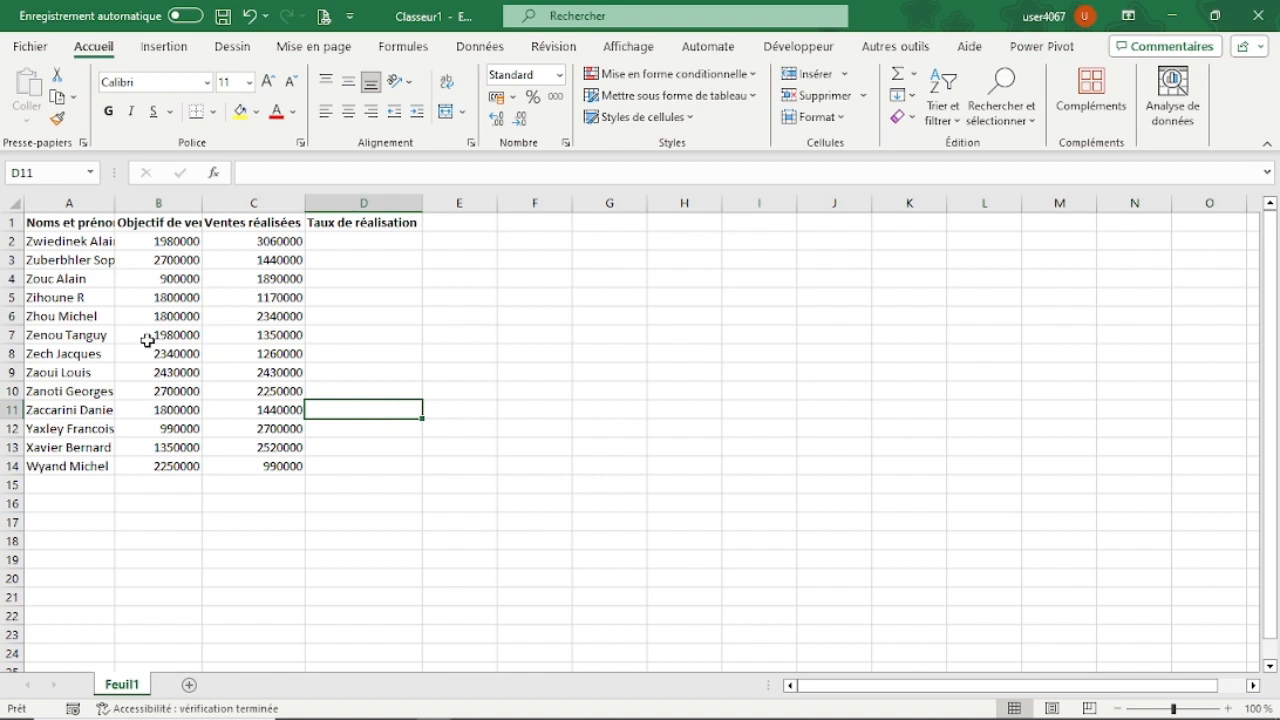
Examine the "Noms et prénoms" column from its heading down to row 14.
left_click_drag(86, 222, 66, 470)
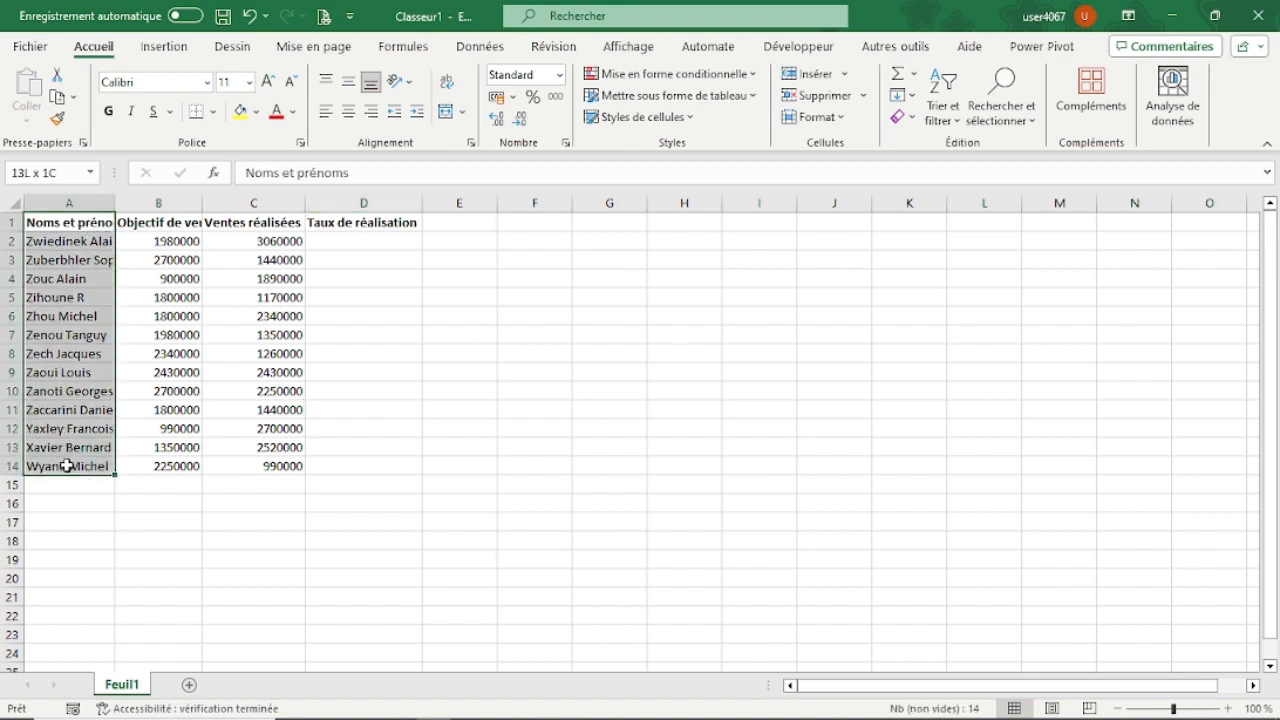
left_click(70, 203)
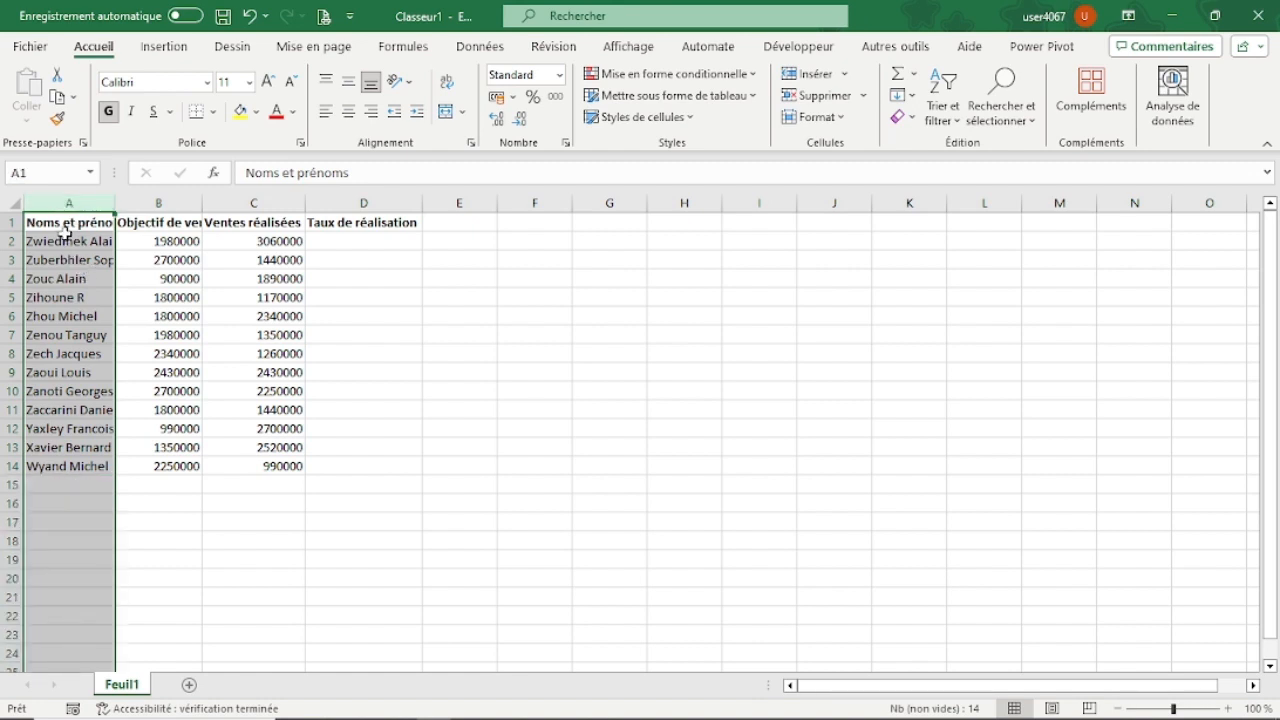
left_click(65, 226)
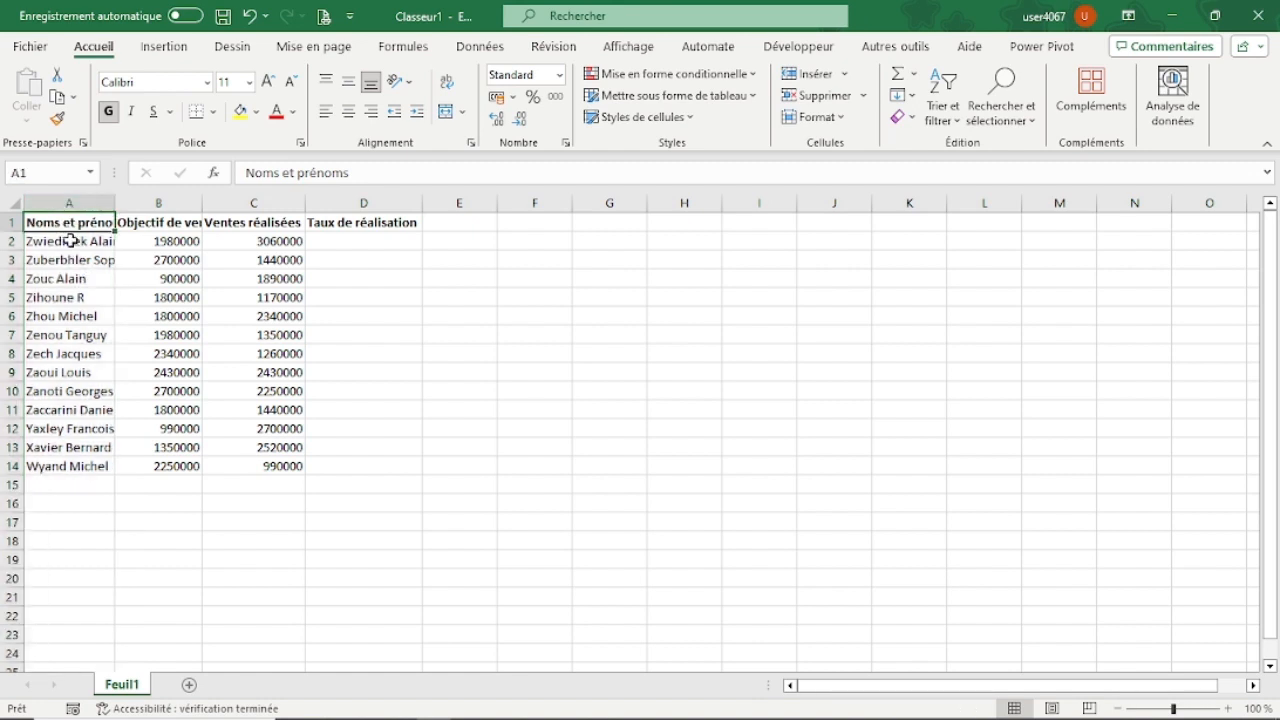
Correct the heading in cell B1 to "Objectifs de vente".
left_click(138, 203)
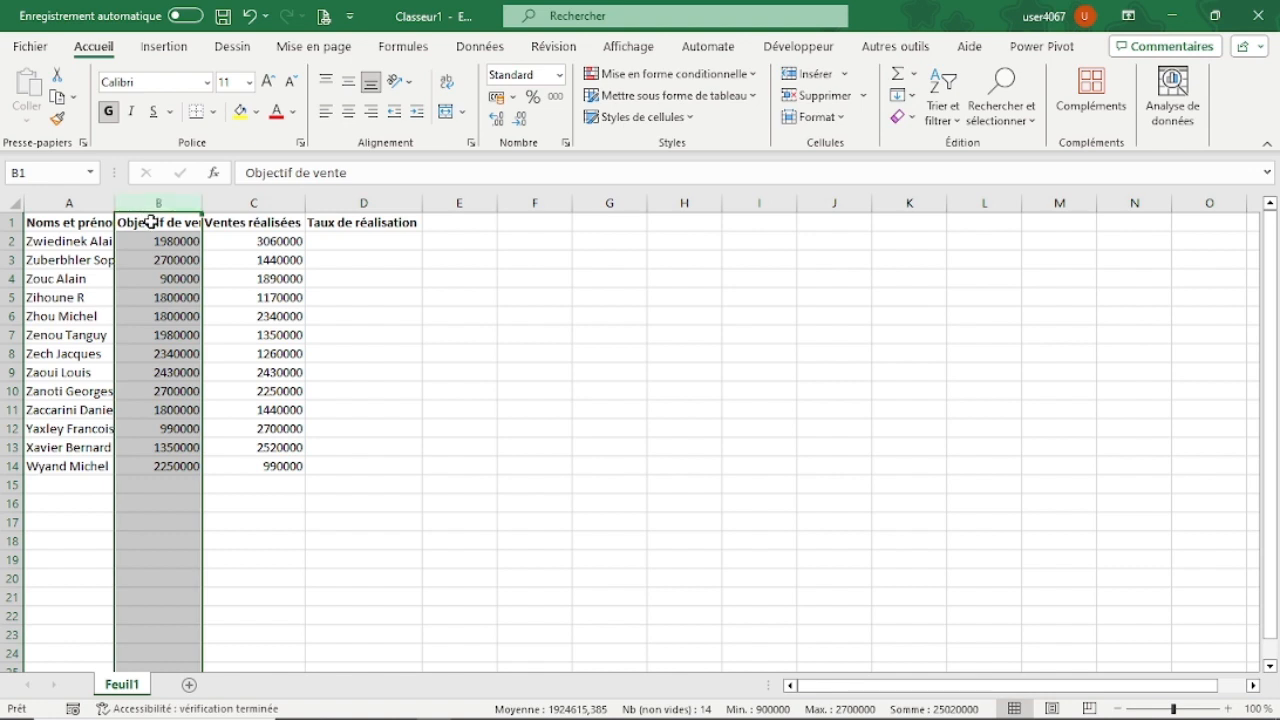
left_click(150, 222)
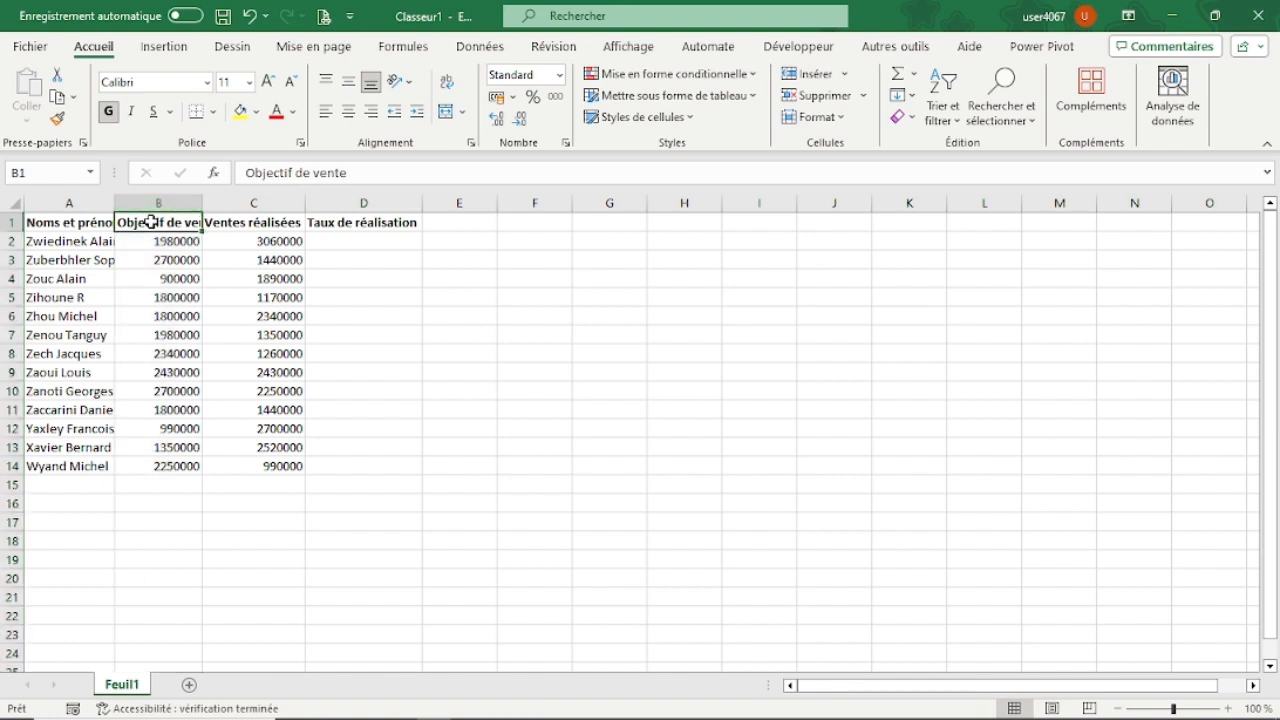
left_click(290, 172)
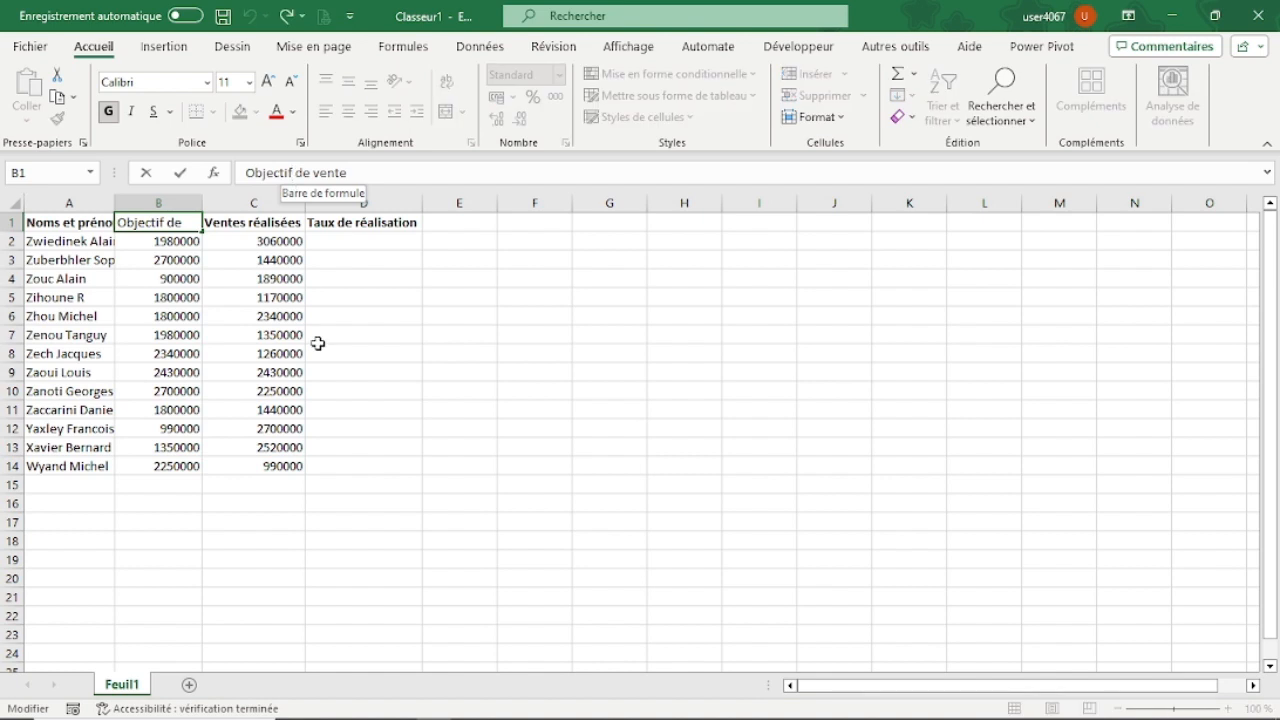
type("s")
key("Return")
Examine the "Ventes réalisées" and "Taux de réalisation" columns and compare their headings with the sales-target heading.
key("Up")
key("Right")
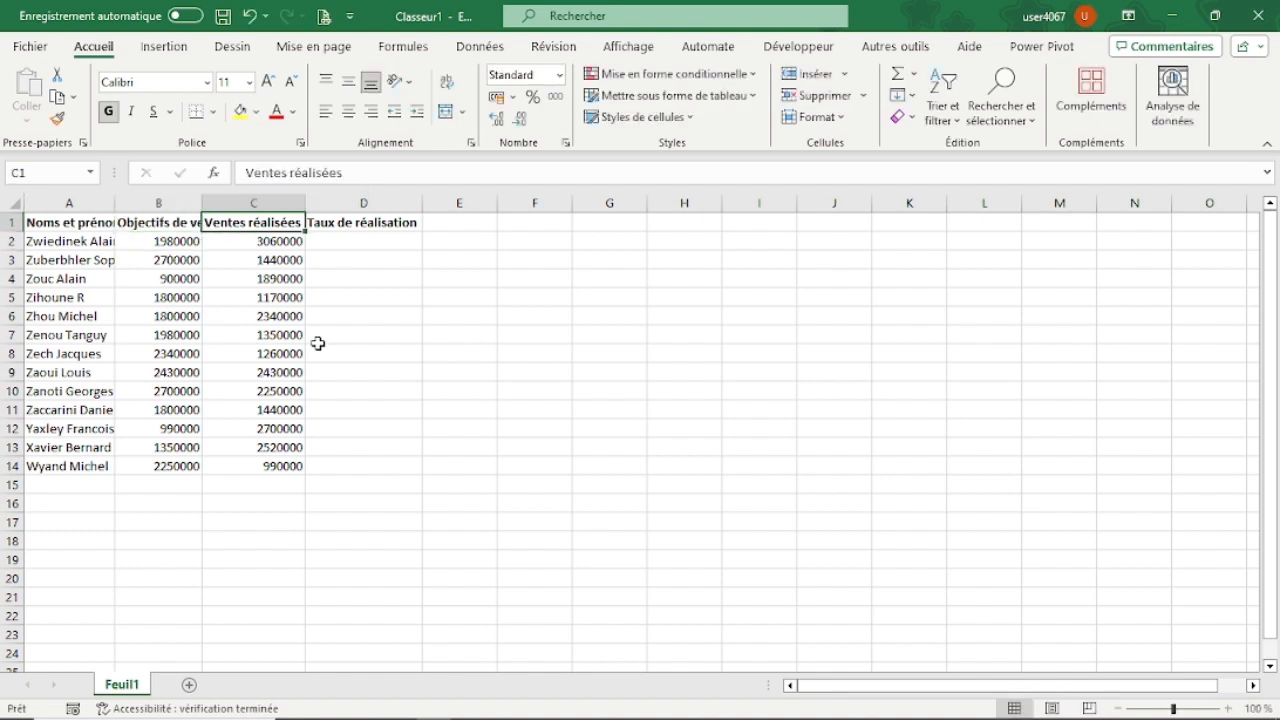
left_click(254, 203)
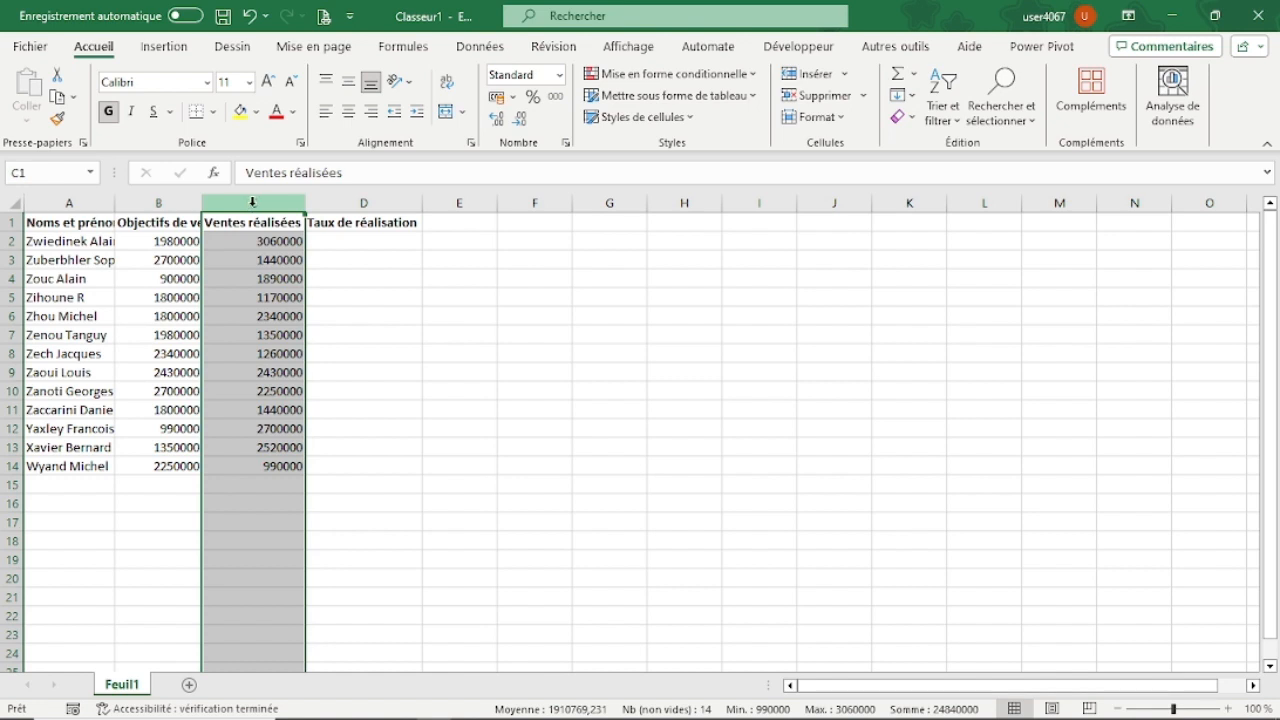
left_click(352, 203)
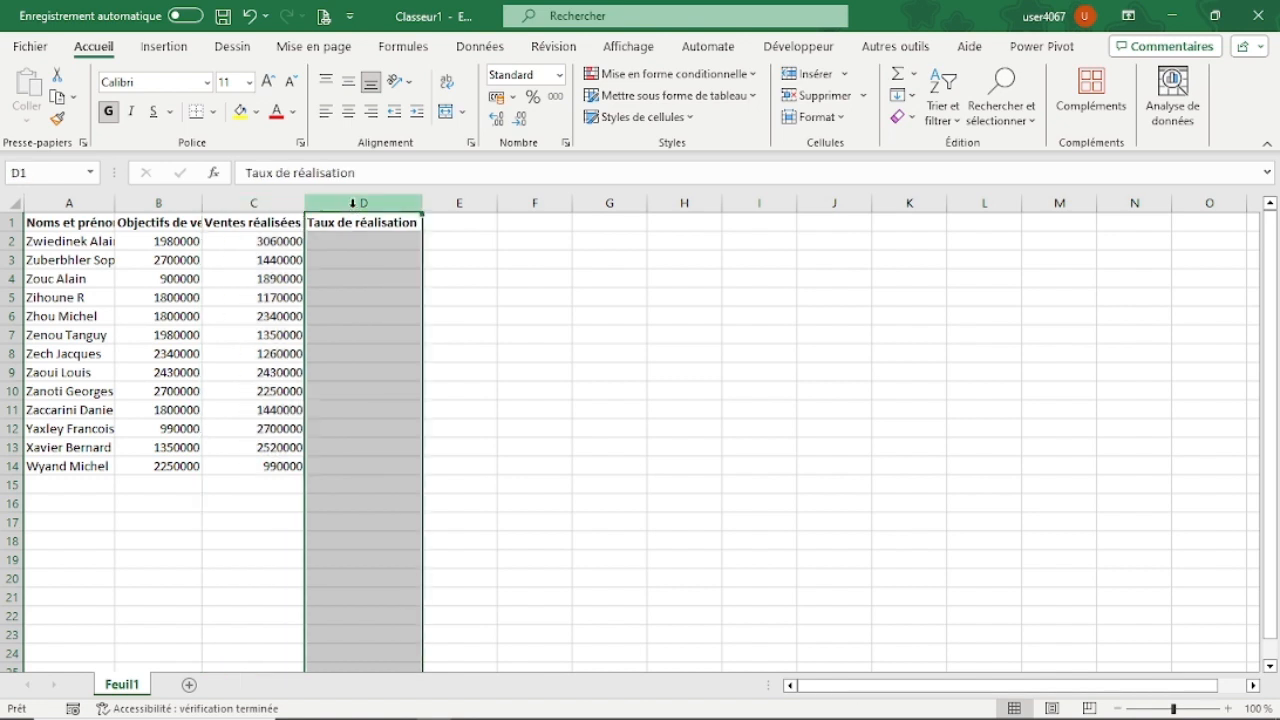
left_click(350, 222)
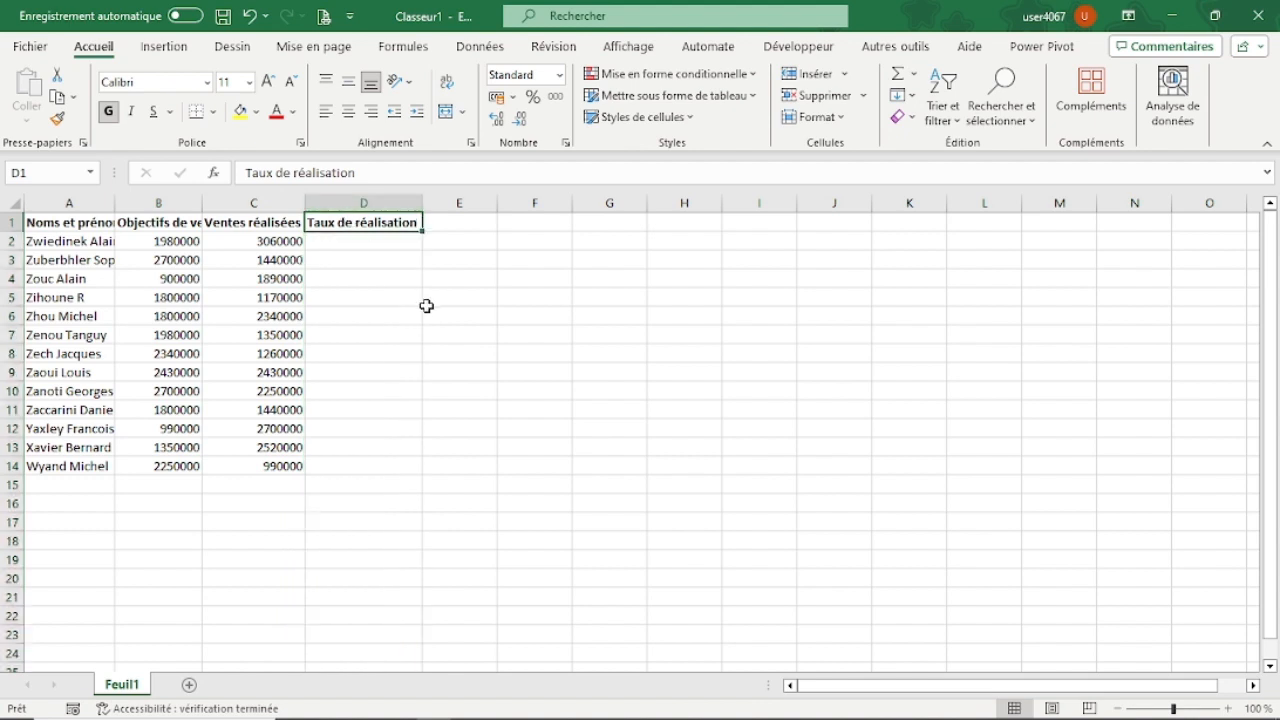
left_click(271, 224)
left_click(185, 222)
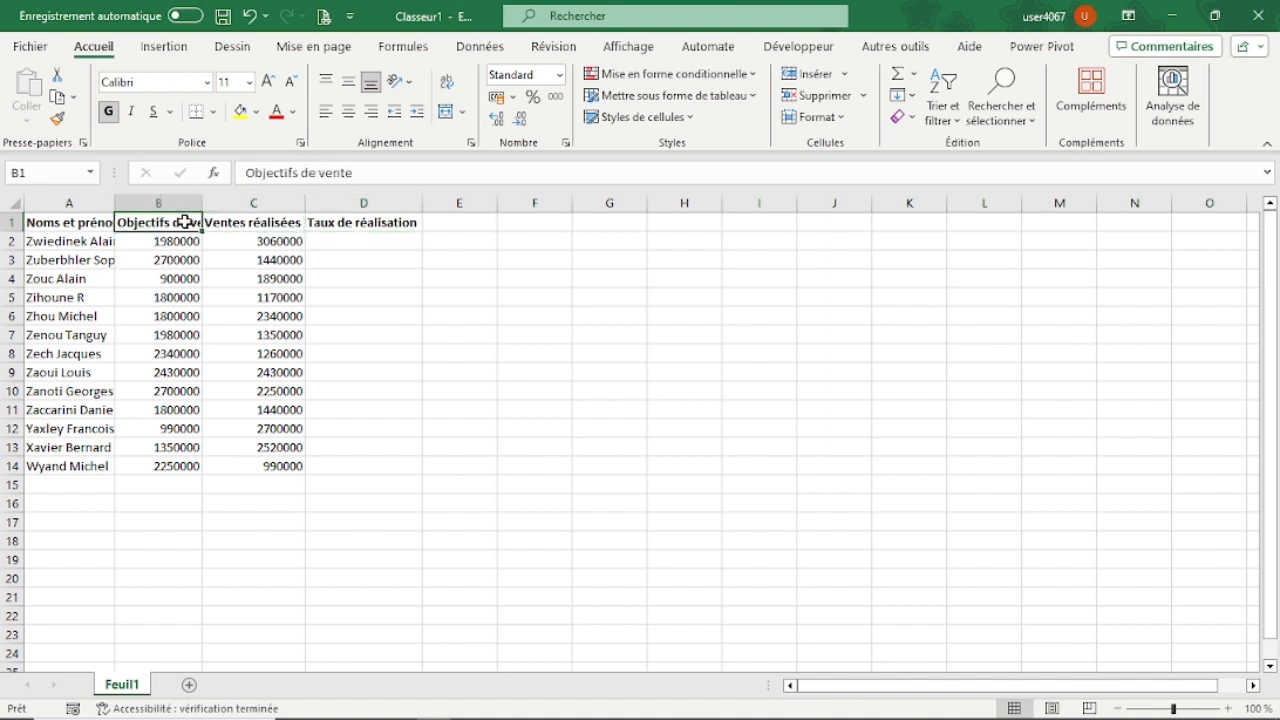
Select several individual empty cells beside the table, in columns D to G, to illustrate single cells.
left_click(508, 350)
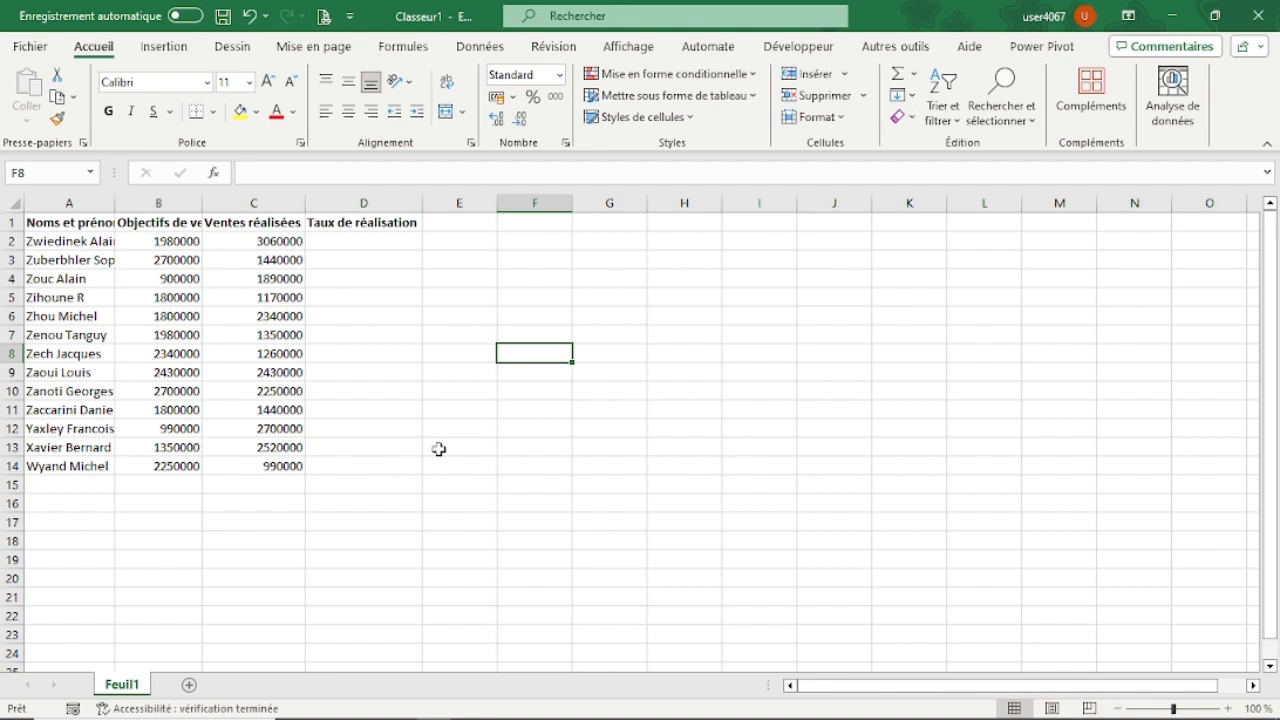
left_click(436, 318)
left_click(386, 294)
left_click(478, 284)
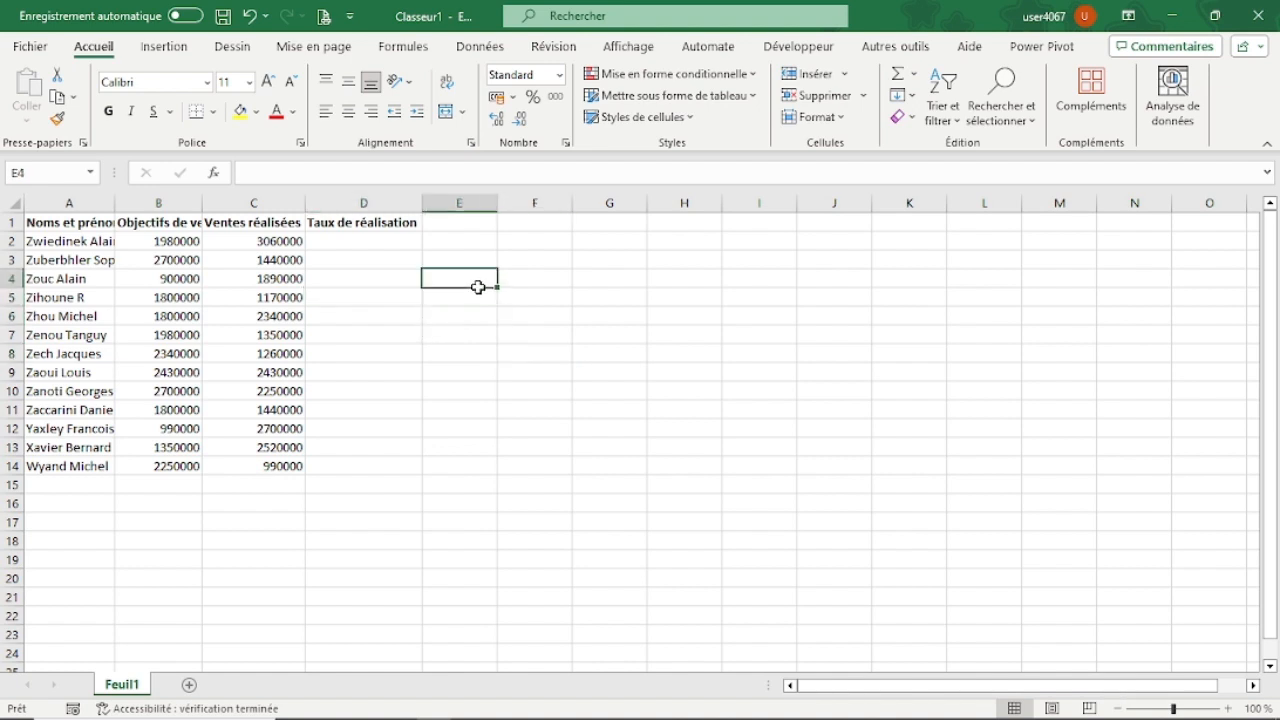
left_click(580, 280)
left_click(589, 317)
left_click(503, 356)
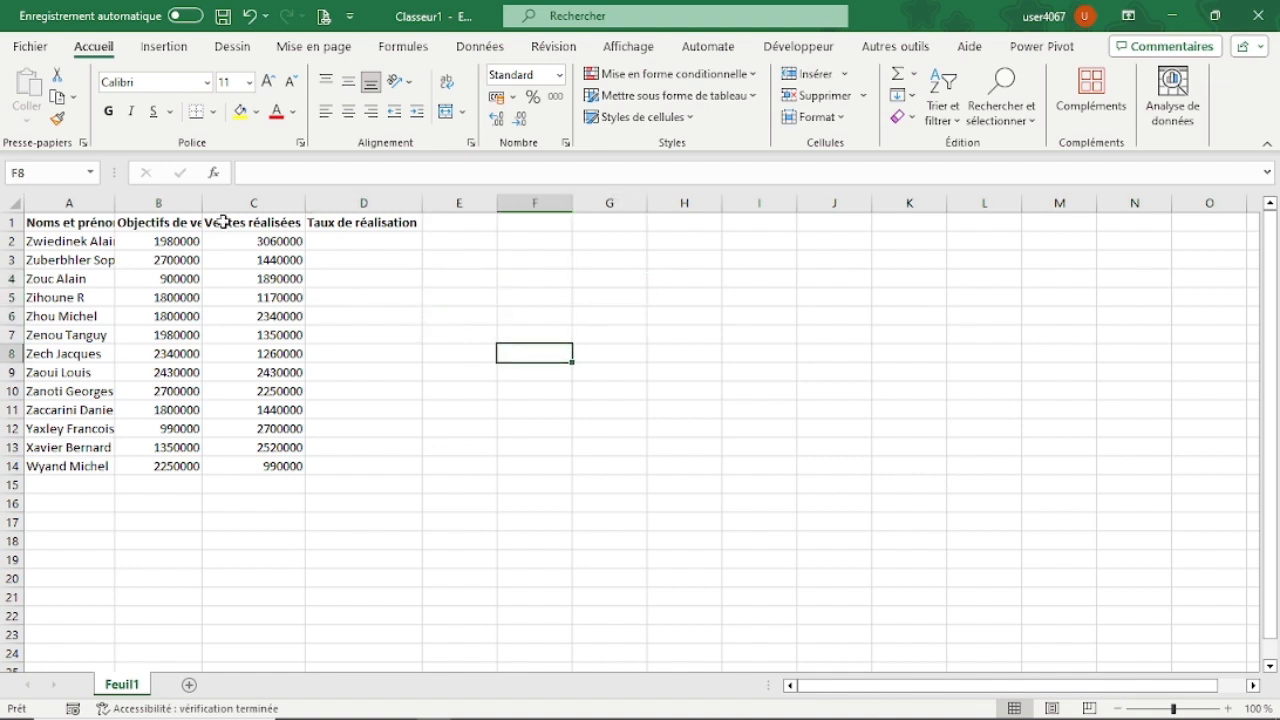
Select columns A, B, C and D one after another to show how columns are lettered.
left_click(76, 200)
left_click(155, 200)
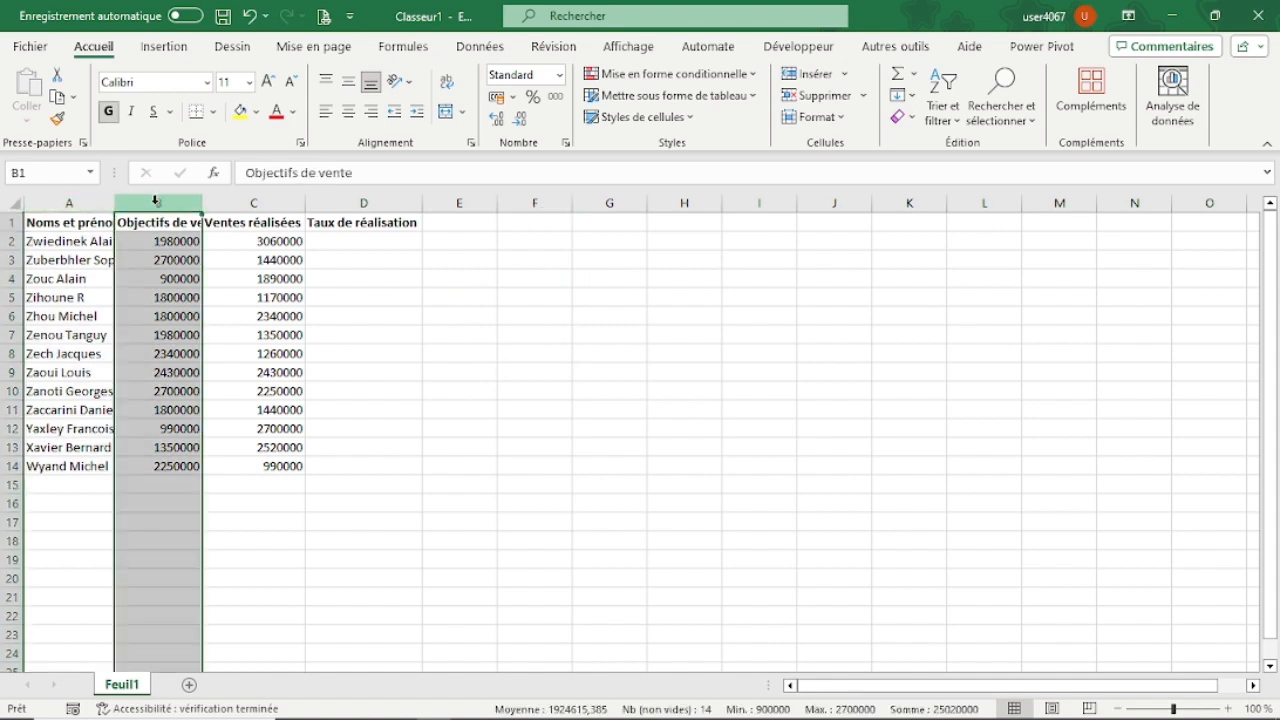
left_click(244, 200)
left_click(362, 200)
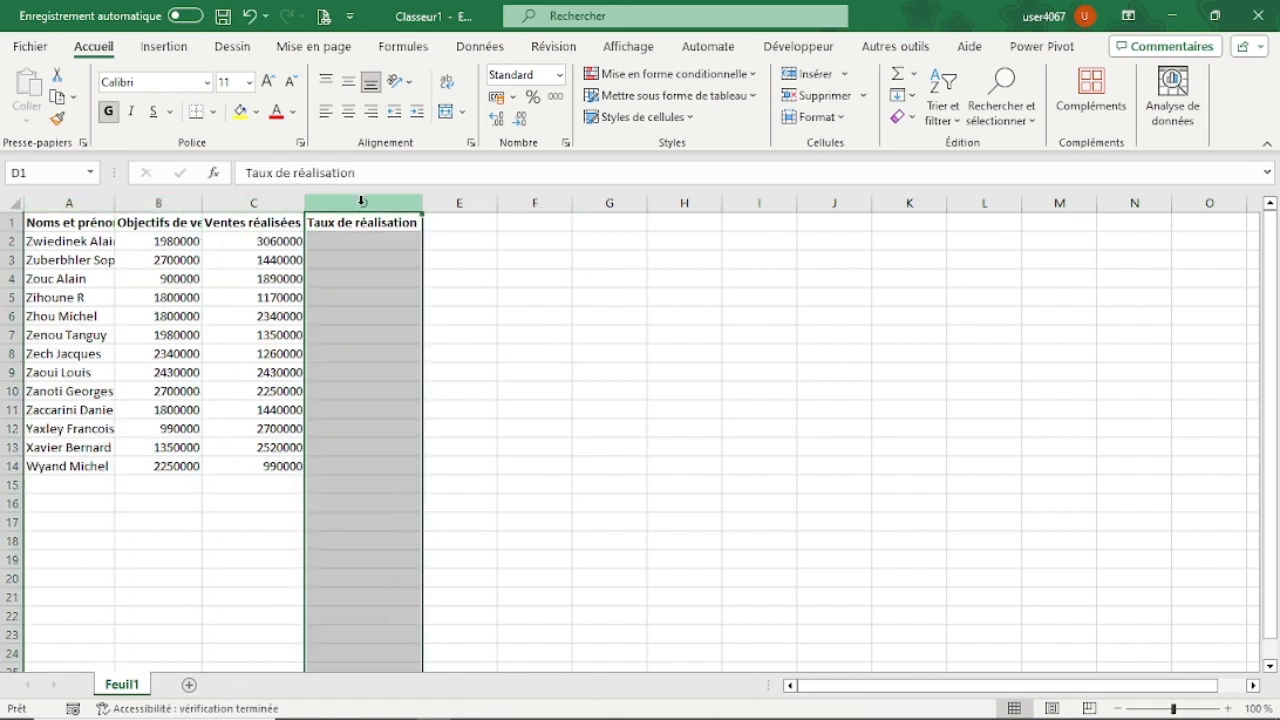
Move cell by cell along row 1 from E1 to BY1 to examine how column letters continue past Z.
left_click(457, 222)
key("Right")
key("Right")
key("Right")
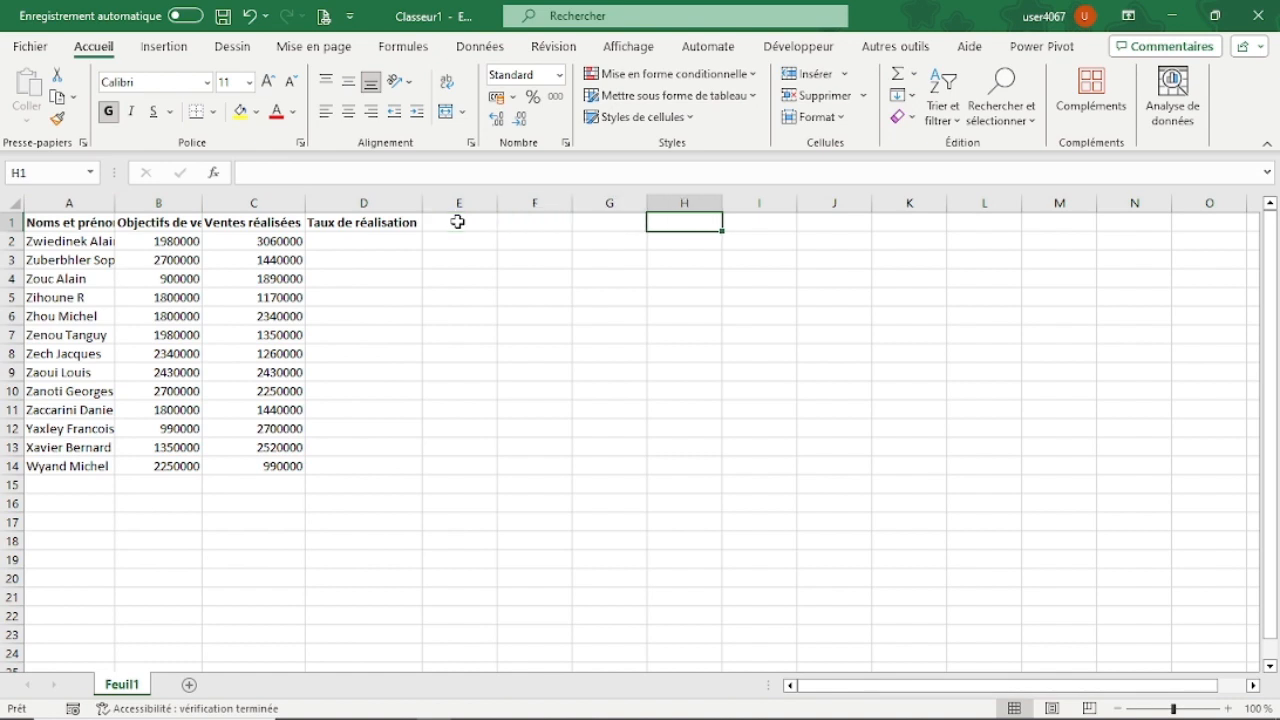
key("Right")
key("Right")
key("Right")
key("Right")
key("Right")
key("Right")
key("Right")
key("Right")
key("Right")
key("Right")
key("Right")
key("Right")
key("Right")
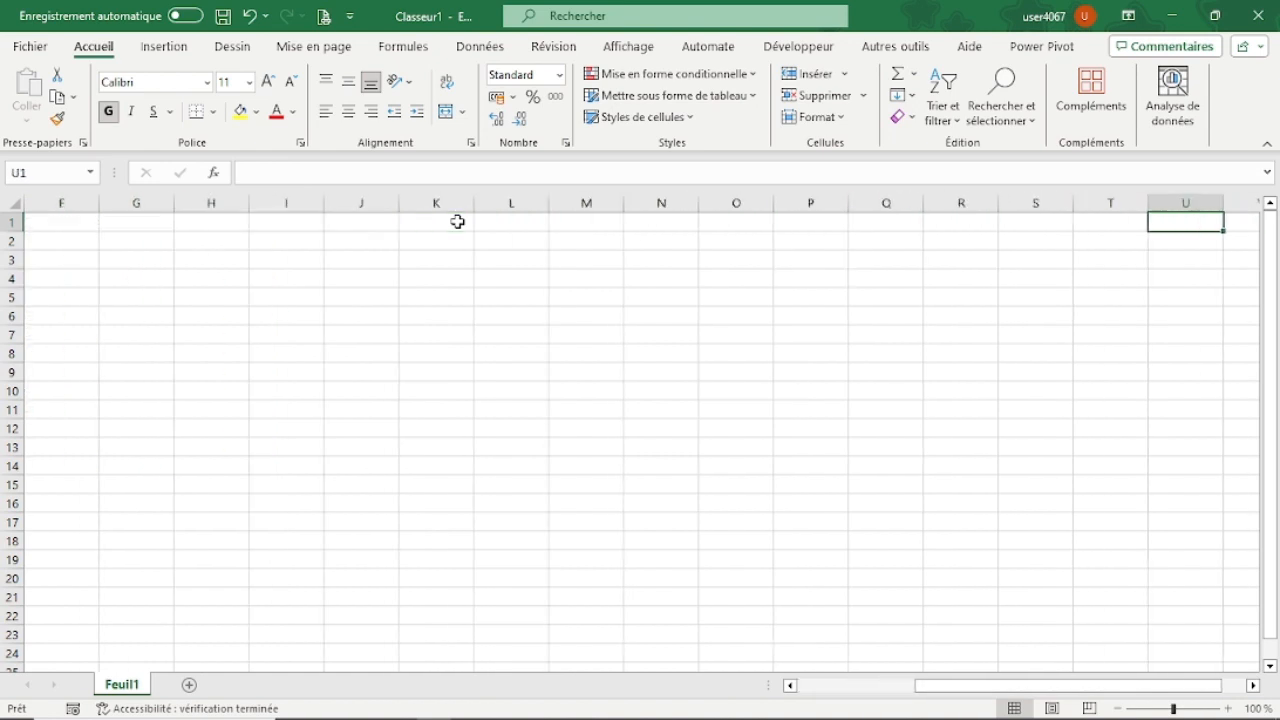
key("Right")
key("Right")
key("Right")
key("Right")
key("Right")
key("Right")
key("Right")
key("Right")
key("Right")
key("Right")
key("Right")
key("Right")
key("Right")
key("Left")
key("Left")
key("Left")
key("Left")
key("Left")
key("Left")
key("Left")
key("Left")
key("Left")
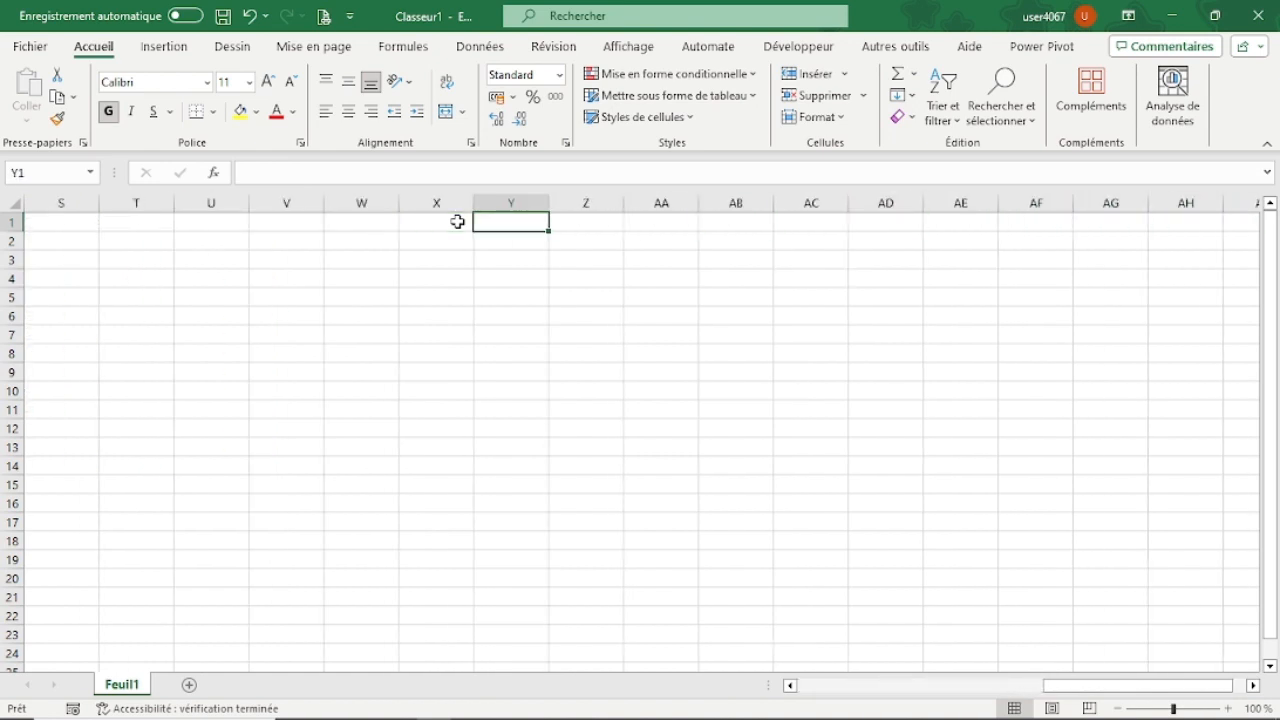
key("Right")
key("Right")
key("Right")
key("Right")
key("Right")
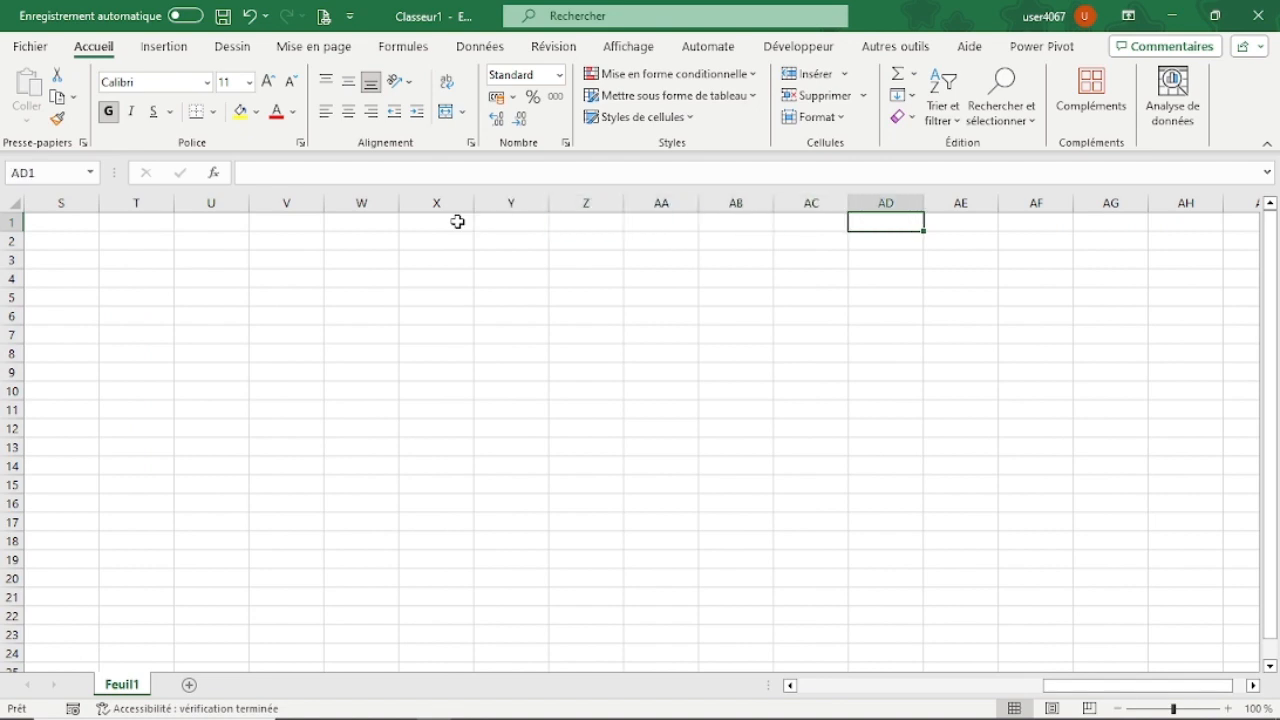
key("Right")
key("Right")
key("Right")
key("Right")
key("Right")
key("Right")
key("Right")
key("Right")
key("Right")
key("Right")
key("Right")
key("Right")
key("Right")
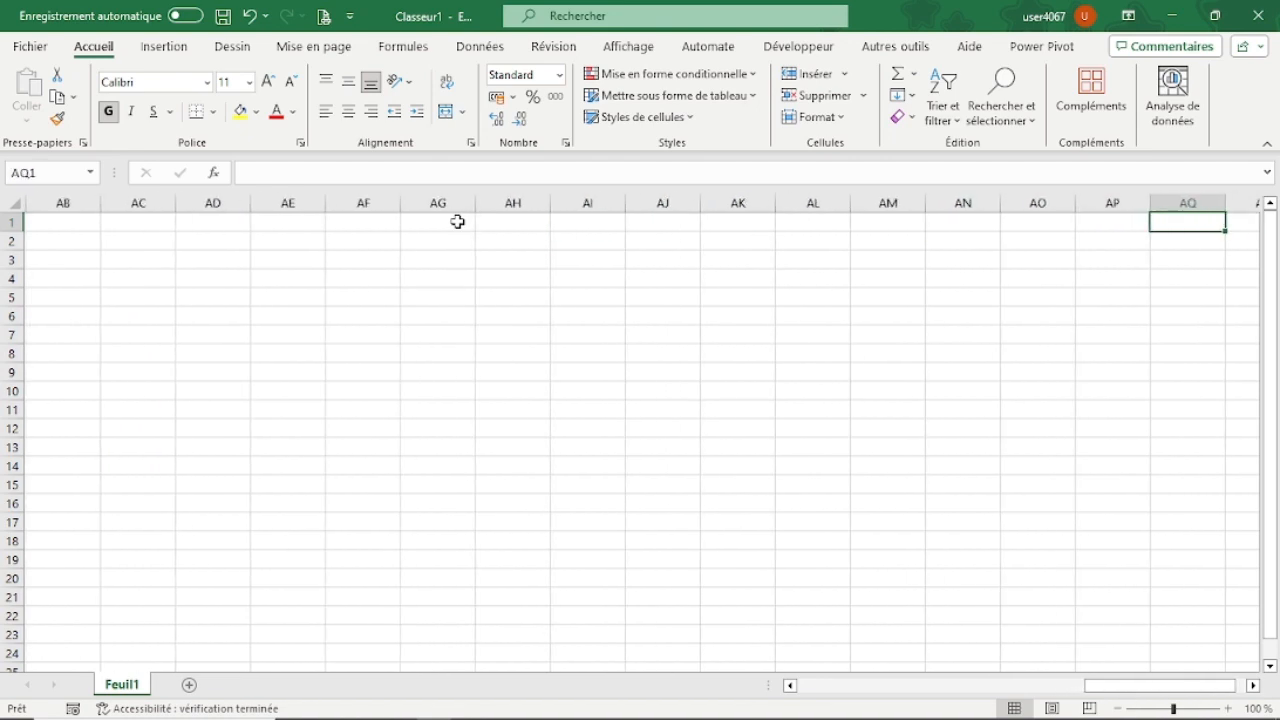
key("Right")
key("Right")
key("Right")
key("Right")
key("Right")
key("Right")
key("Right")
key("Right")
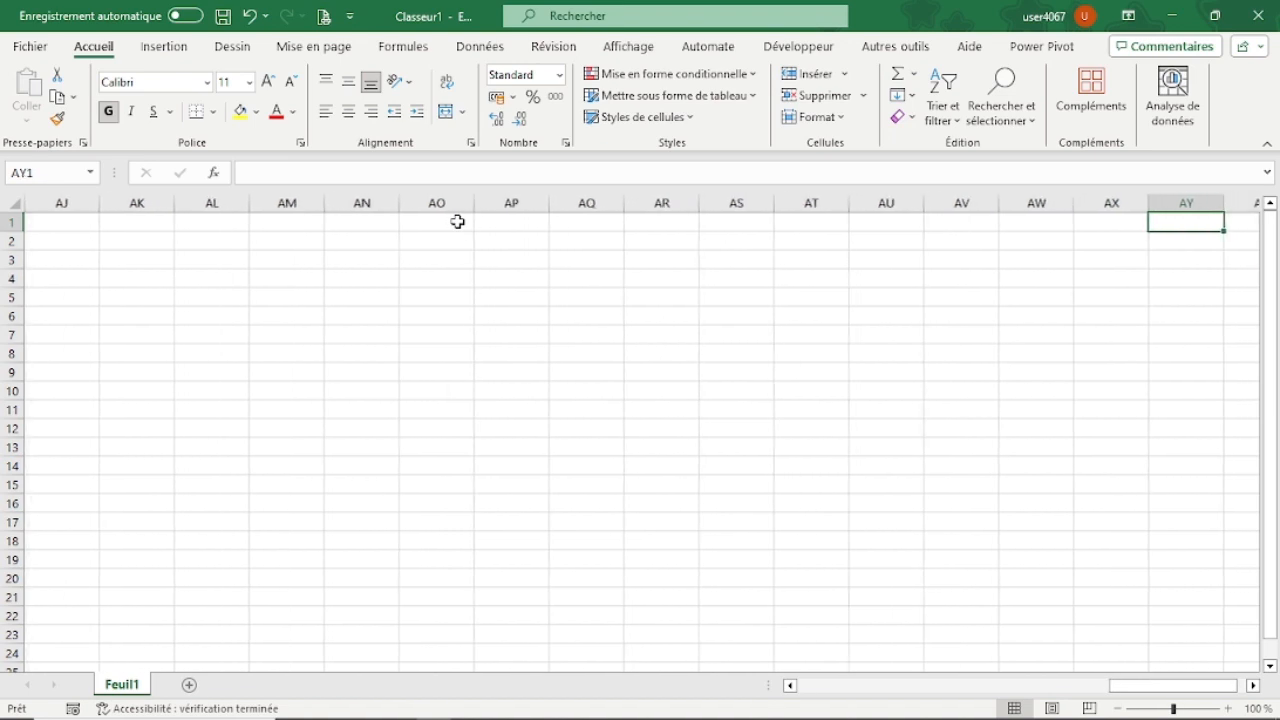
key("Right")
key("Right")
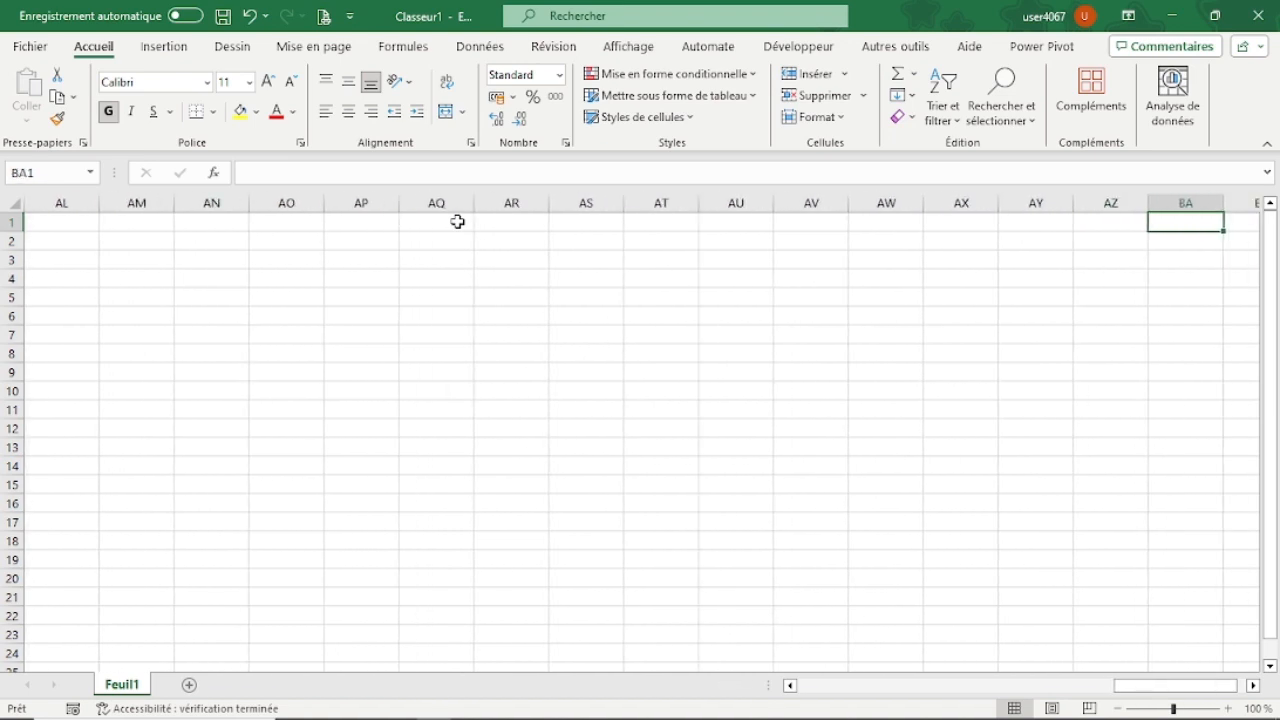
key("Right")
key("Right")
key("Right")
key("Right")
key("Right")
key("Right")
key("Right")
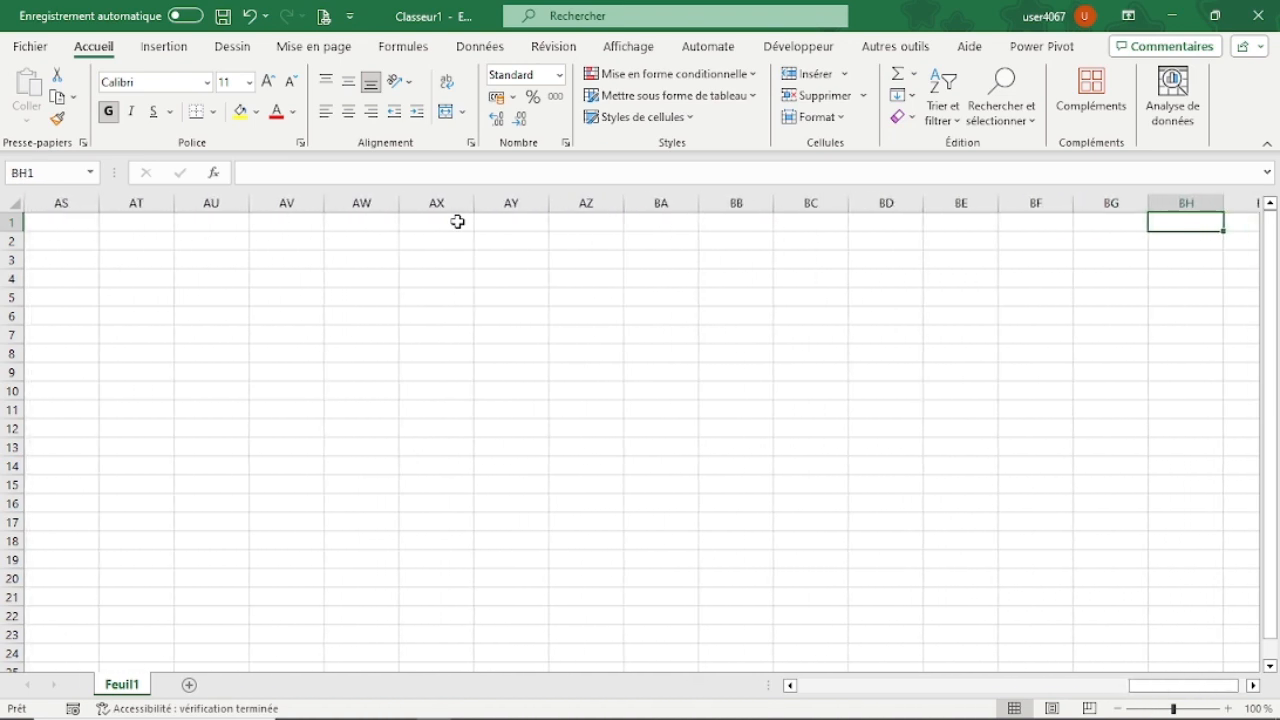
key("Left")
key("Left")
key("Left")
key("Right")
key("Right")
key("Right")
key("Right")
key("Right")
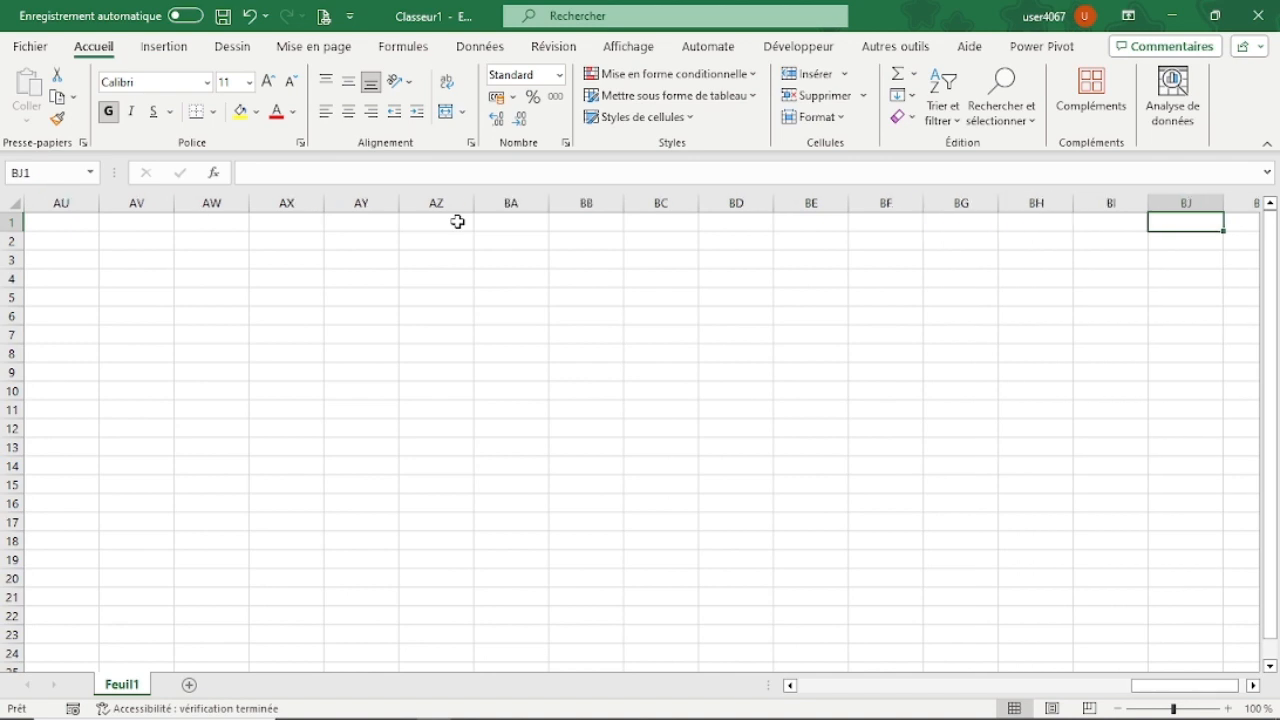
key("Right")
key("Right")
key("Right")
key("Right")
key("Right")
key("Right")
key("Left")
key("Left")
key("Right")
key("Right")
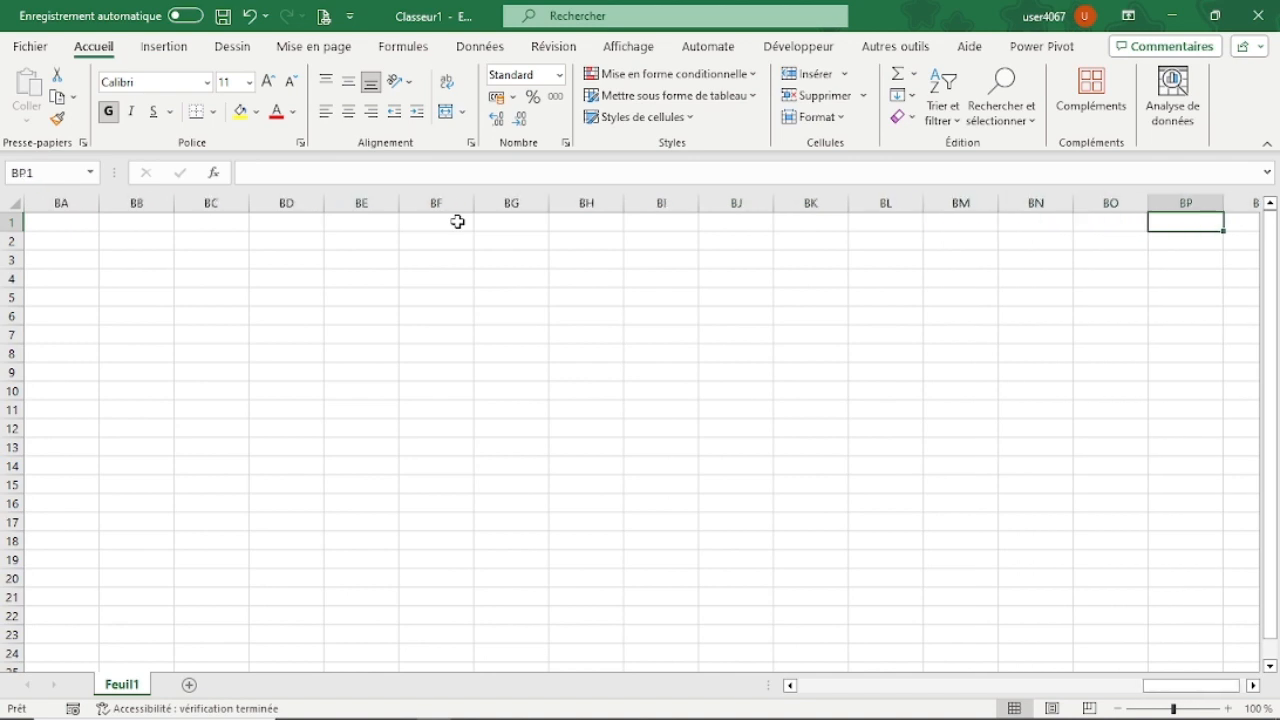
key("Right")
key("Right")
key("Right")
key("Right")
key("Right")
key("Right")
key("Right")
key("Right")
key("Right")
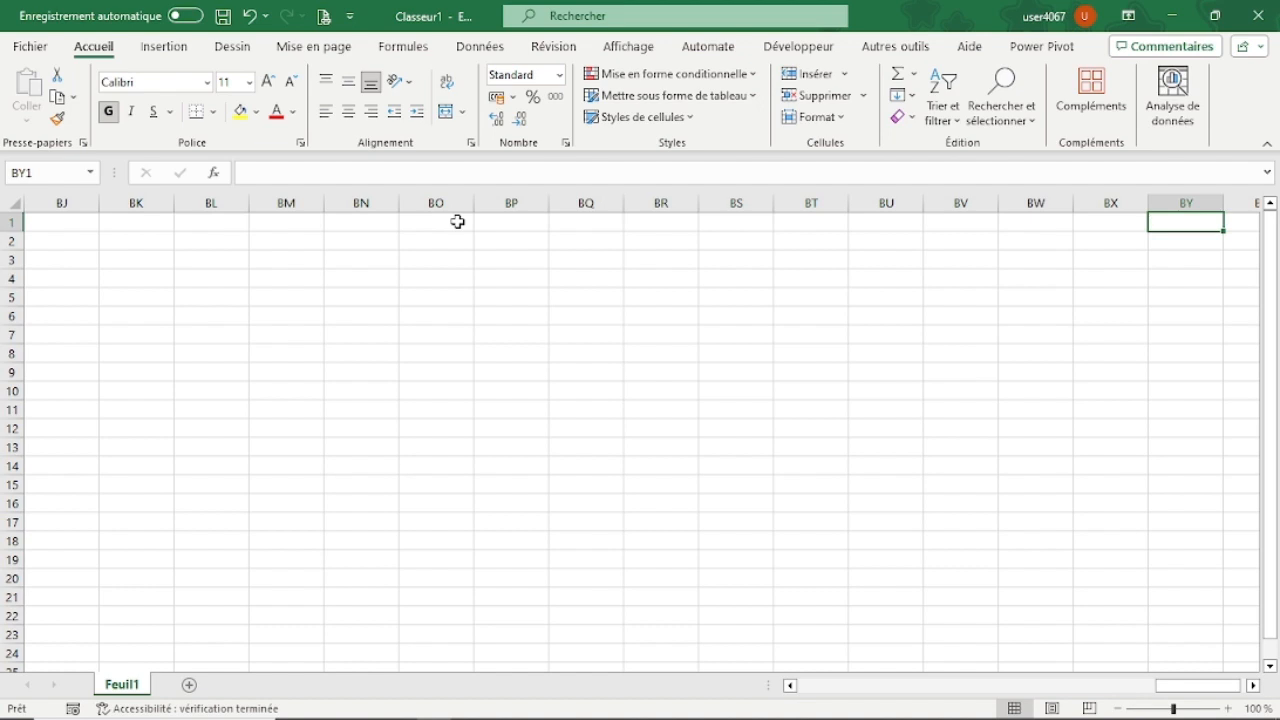
Jump to the sheet's last column, XFD, in row 1 and return to cell A1.
key("shift+Right")
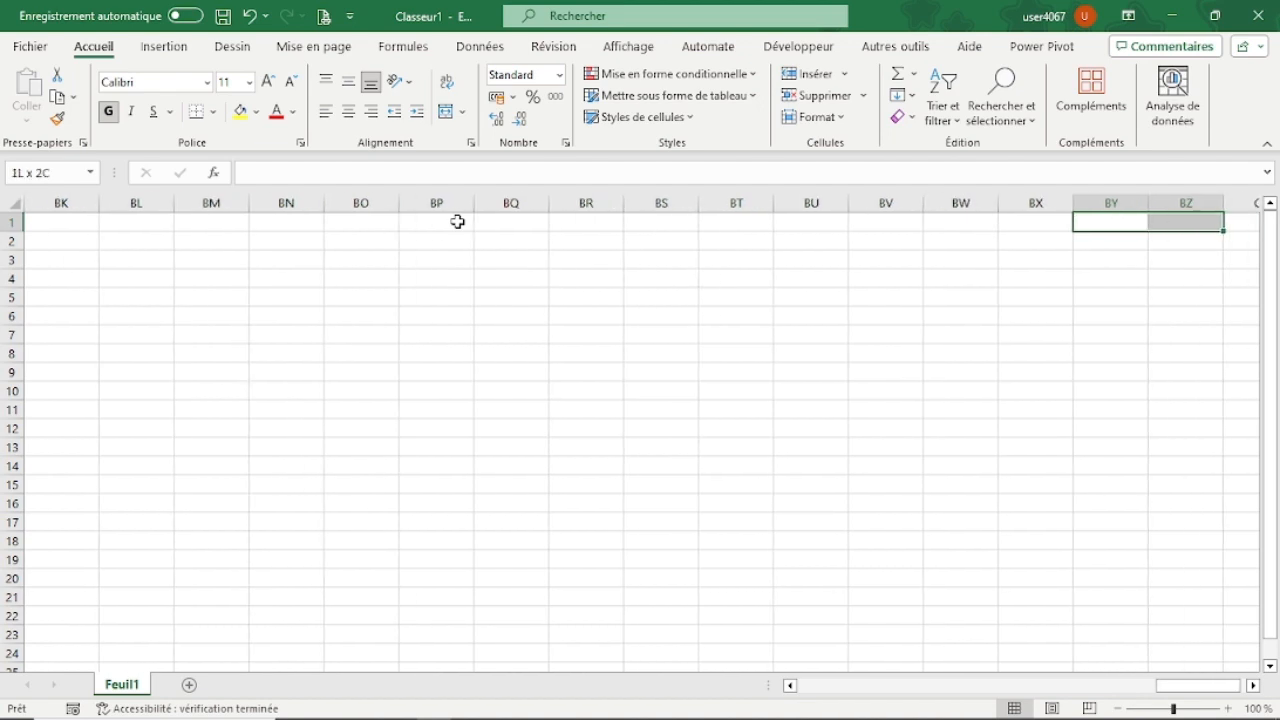
key("Right")
key("ctrl+Right")
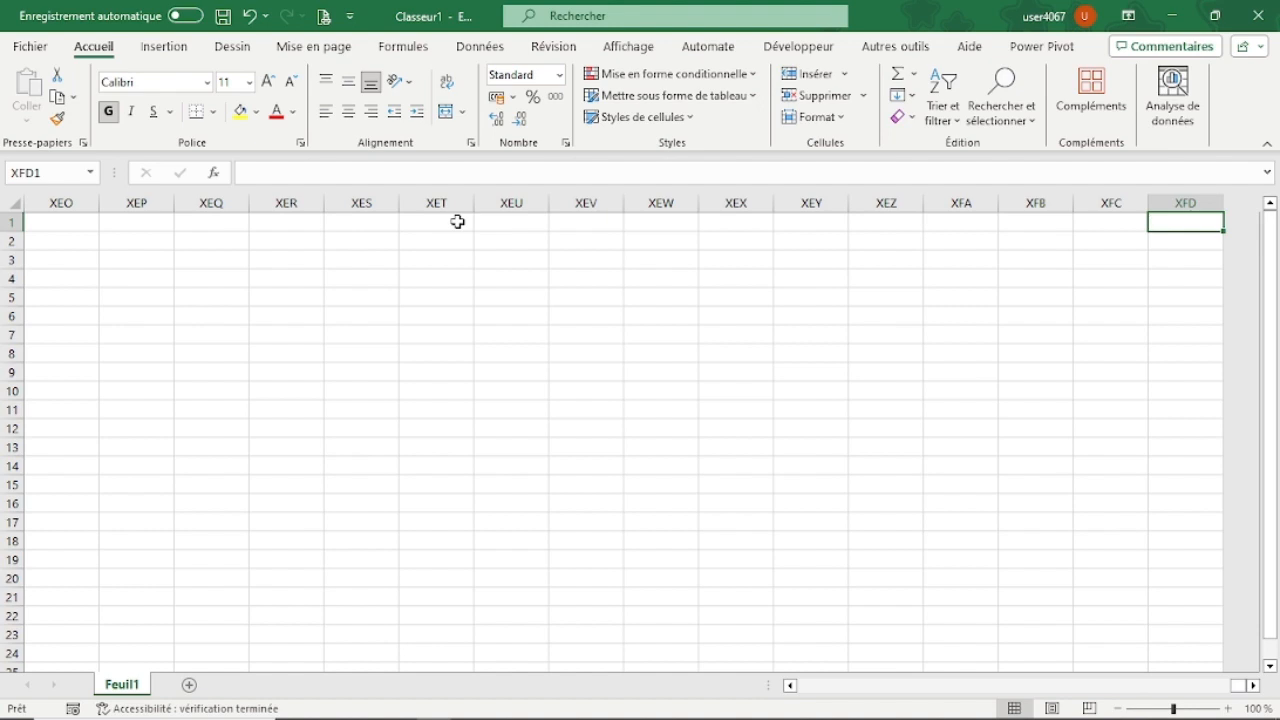
key("ctrl+Left")
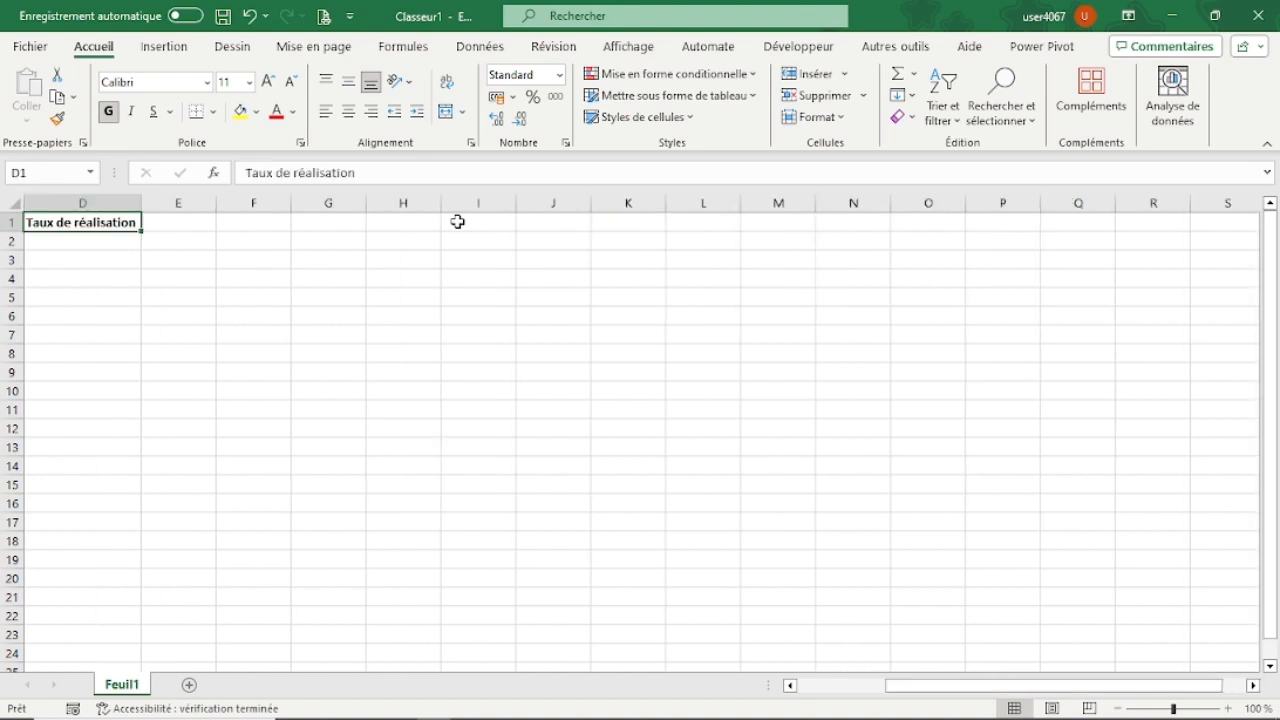
key("Left")
key("Left")
key("Left")
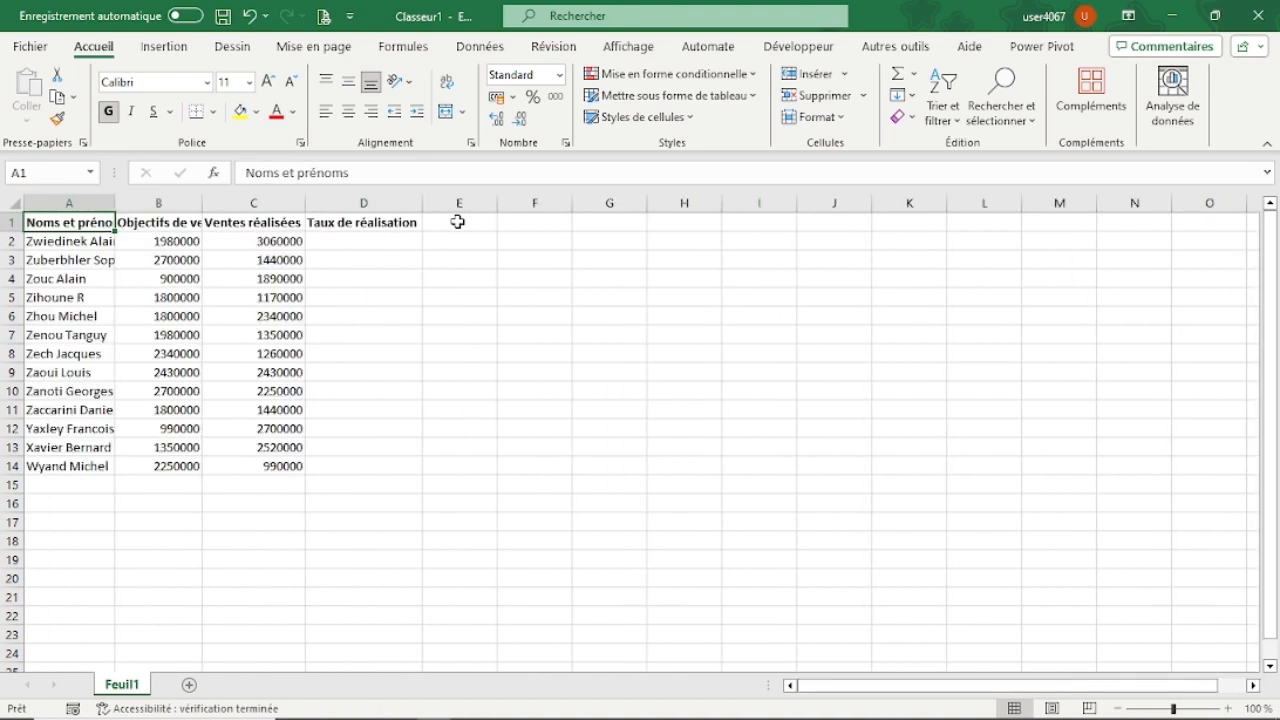
Move down and back up through the cells of column A to examine the row numbering.
key("Down")
key("Down")
key("Down")
key("Down")
key("Down")
key("Down")
key("Down")
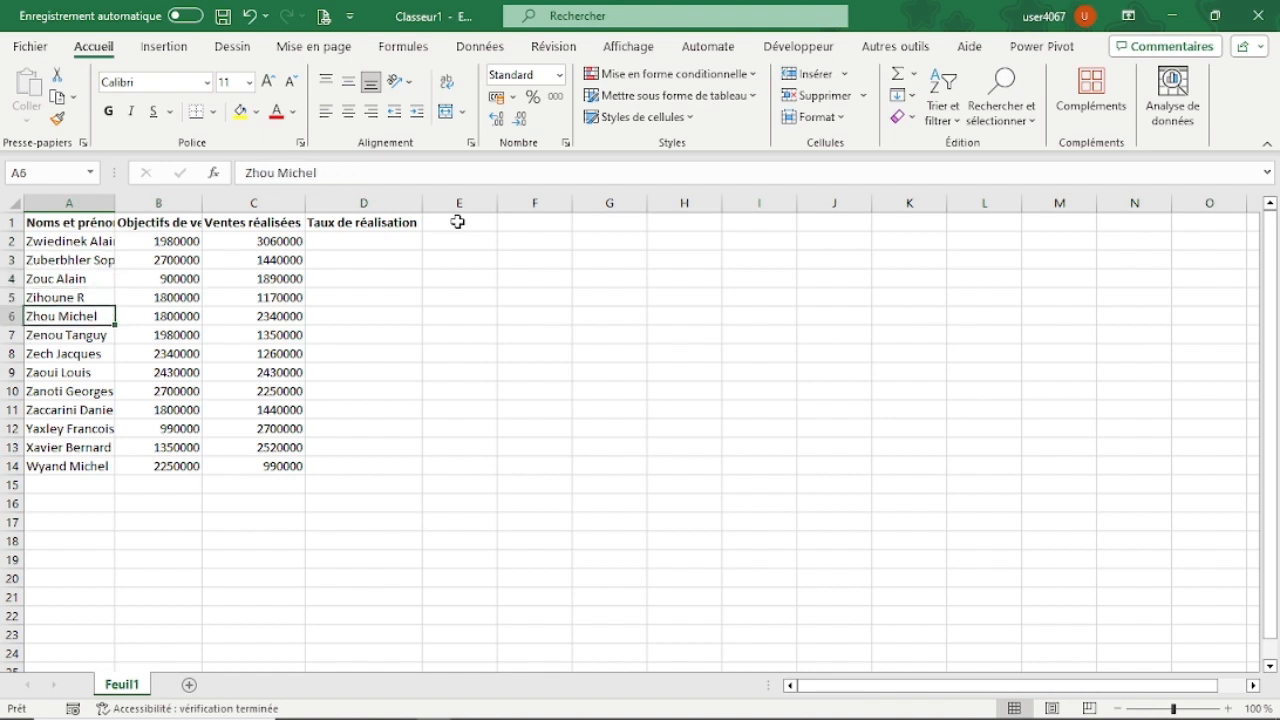
key("Up")
key("Up")
key("Up")
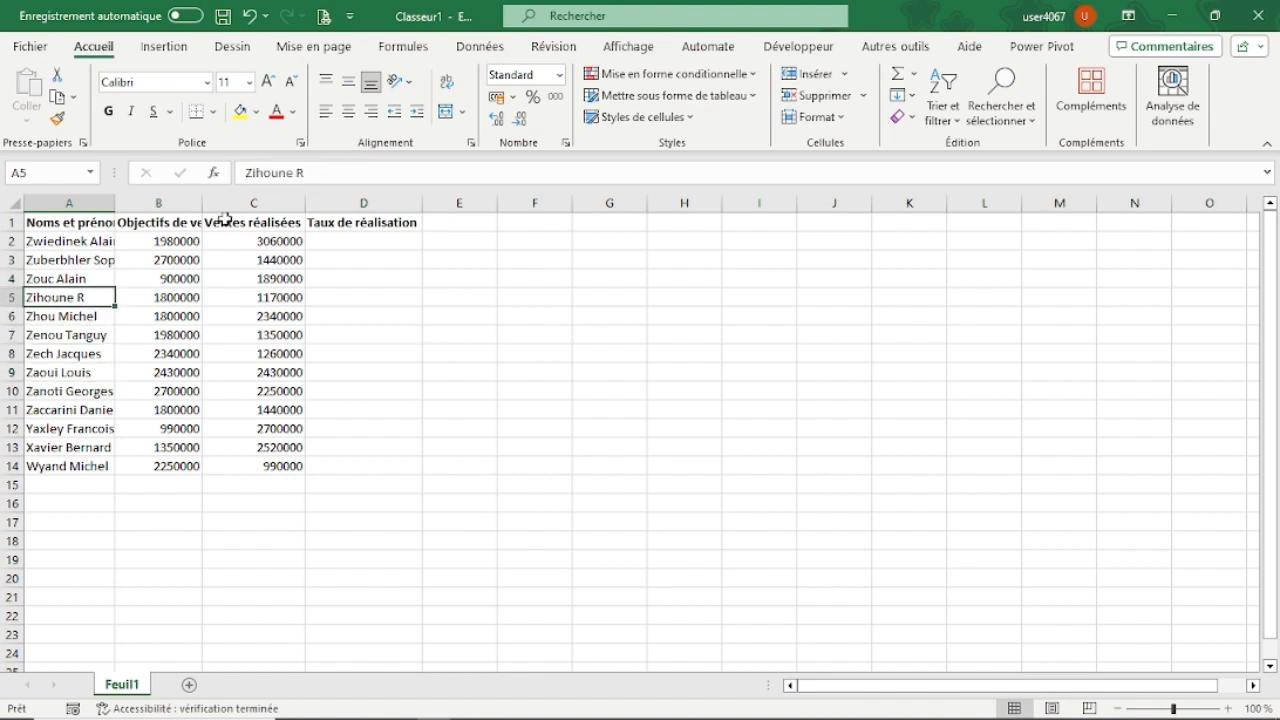
Select rows 1, 2, 3 and 4 one after another to show how rows are numbered.
left_click(9, 222)
left_click(10, 241)
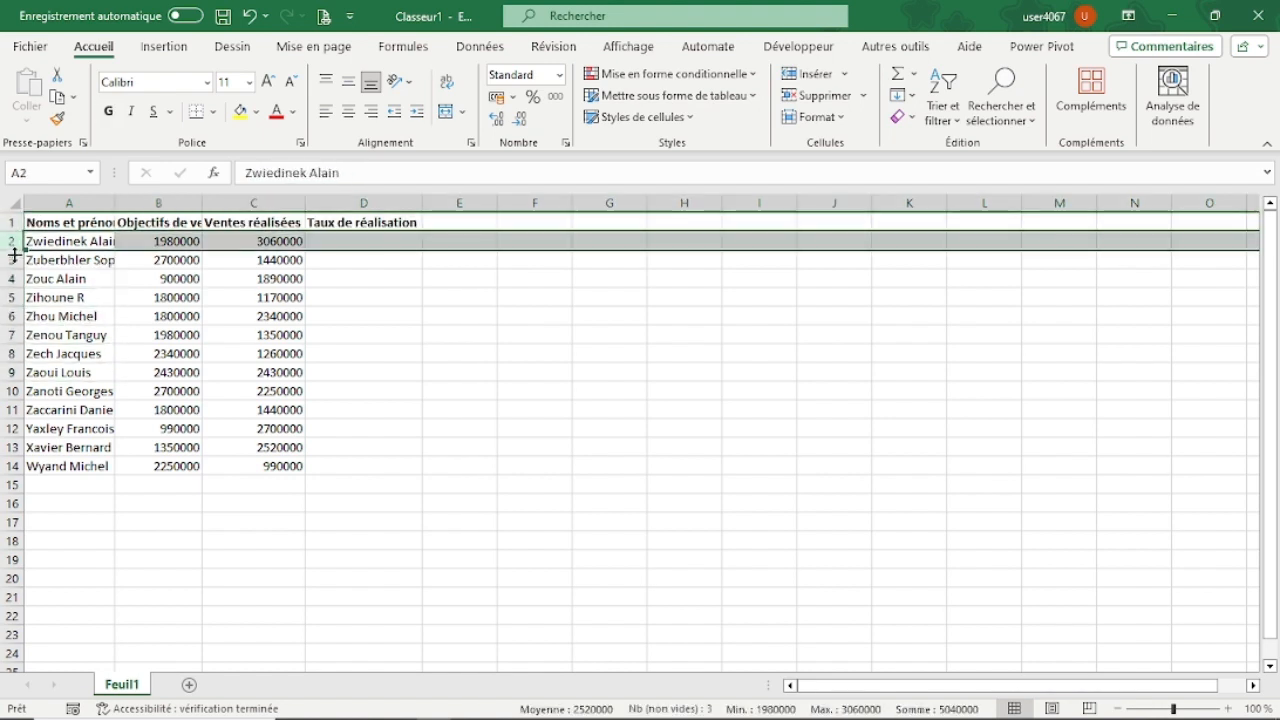
left_click(11, 260)
left_click(13, 279)
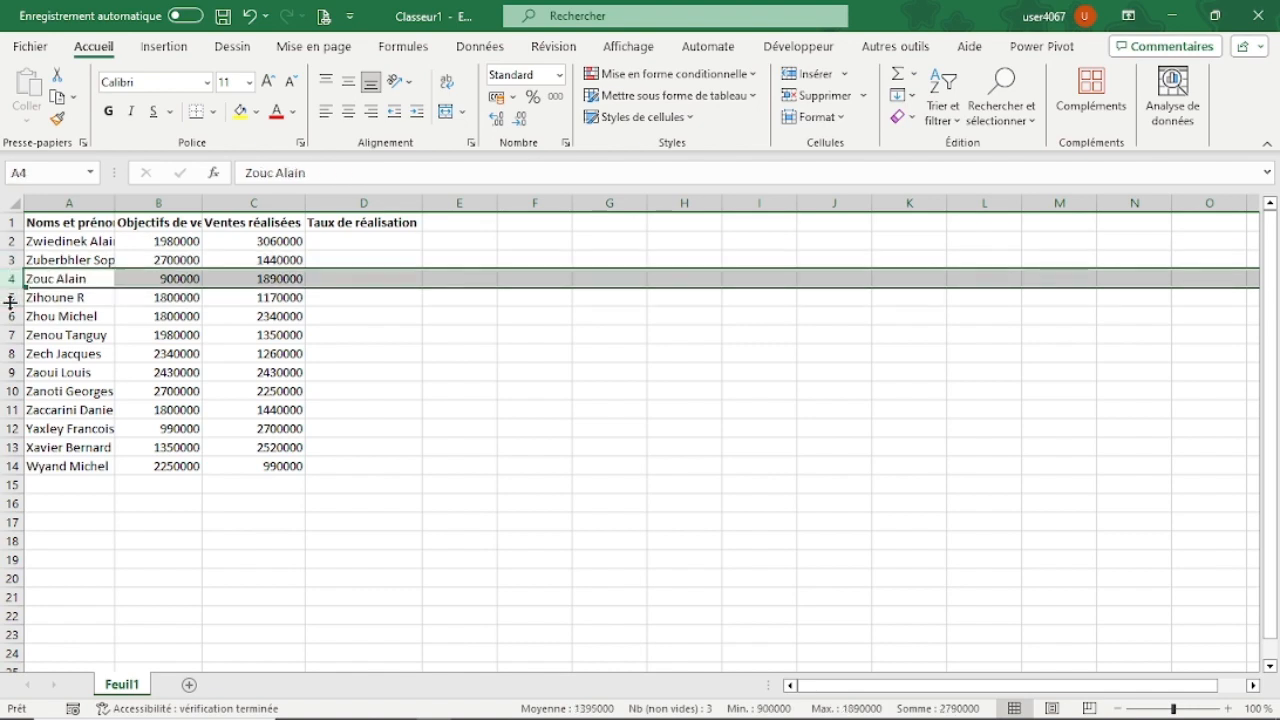
Move cell by cell down column A to A66 to examine how the row numbers continue below the table.
left_click(54, 311)
key("Down")
key("Down")
key("Down")
key("Down")
key("Down")
key("Down")
key("Down")
key("Down")
key("Down")
key("Down")
key("Down")
key("Down")
key("Down")
key("Down")
key("Down")
key("Down")
key("Down")
key("Down")
key("Down")
key("Down")
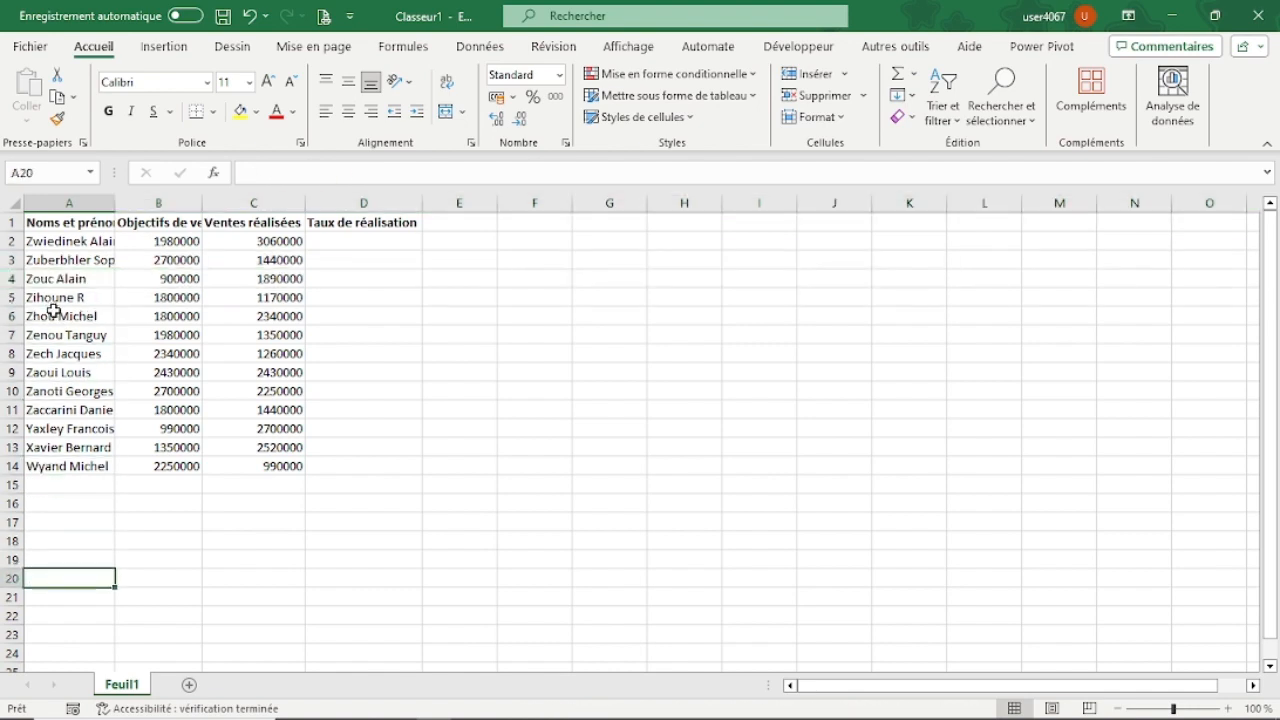
key("Down")
key("Down")
key("Down")
key("Down")
key("Down")
key("Down")
key("Down")
key("Down")
key("Down")
key("Down")
key("Down")
key("Down")
key("Down")
key("Down")
key("Down")
key("Down")
key("Down")
key("Down")
key("Down")
key("Down")
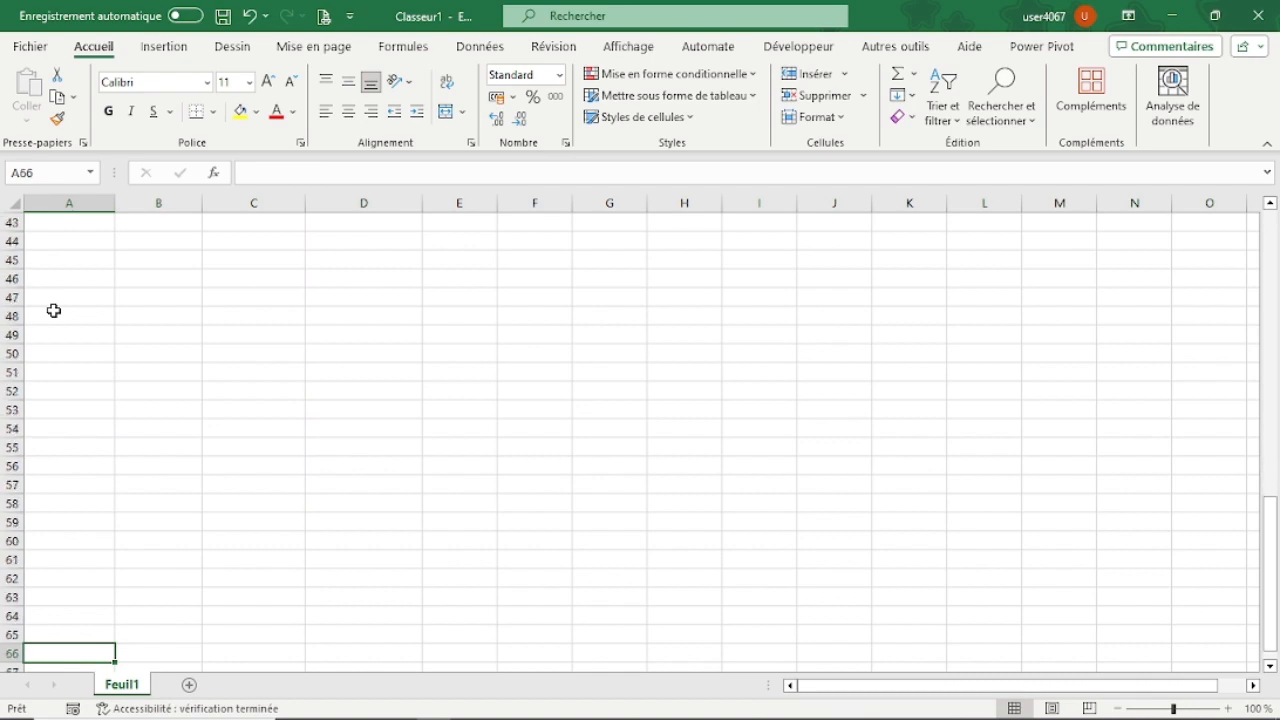
Jump to the sheet's last row, 1048576, in column A and return up through the table's cells.
key("ctrl+Down")
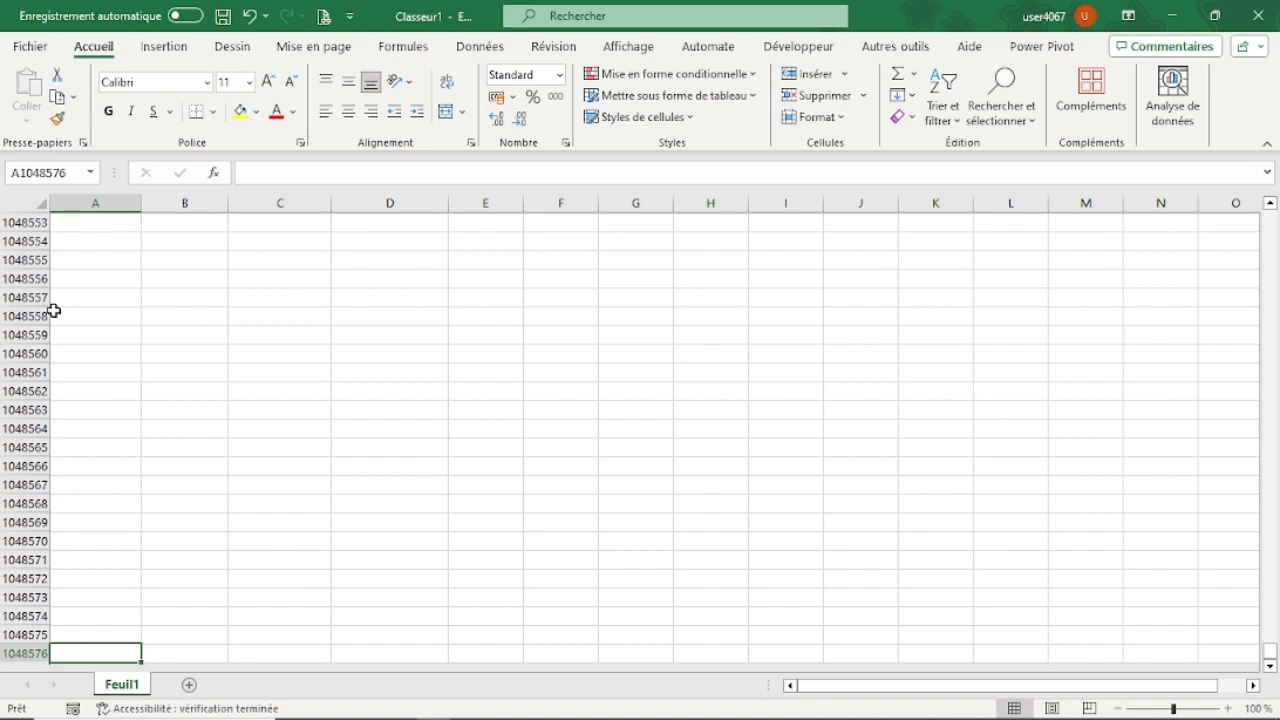
key("ctrl+Up")
key("Up")
key("Up")
key("Up")
key("Up")
key("Up")
key("Up")
key("Up")
key("Up")
key("Up")
key("Up")
key("Up")
key("Up")
key("Up")
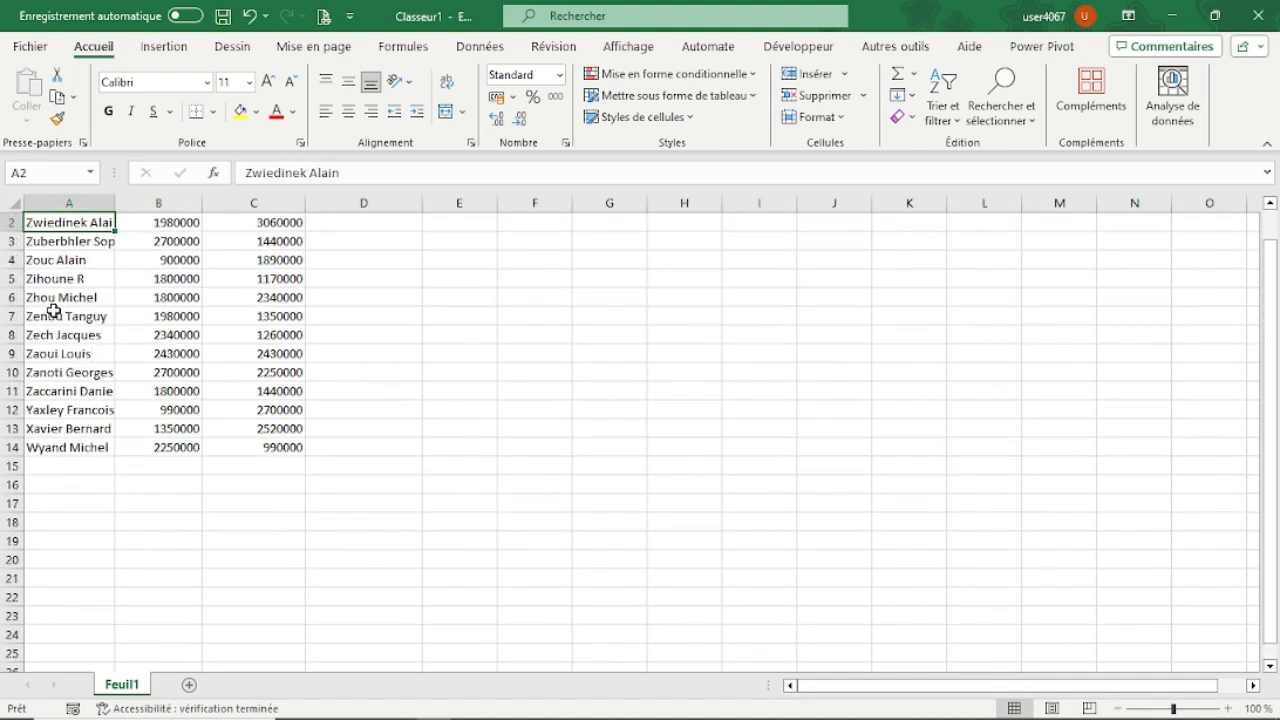
Move cell by cell across row 2 to E2 and back, then down column A to show individual cells.
key("Down")
key("Right")
key("Right")
key("Right")
key("Right")
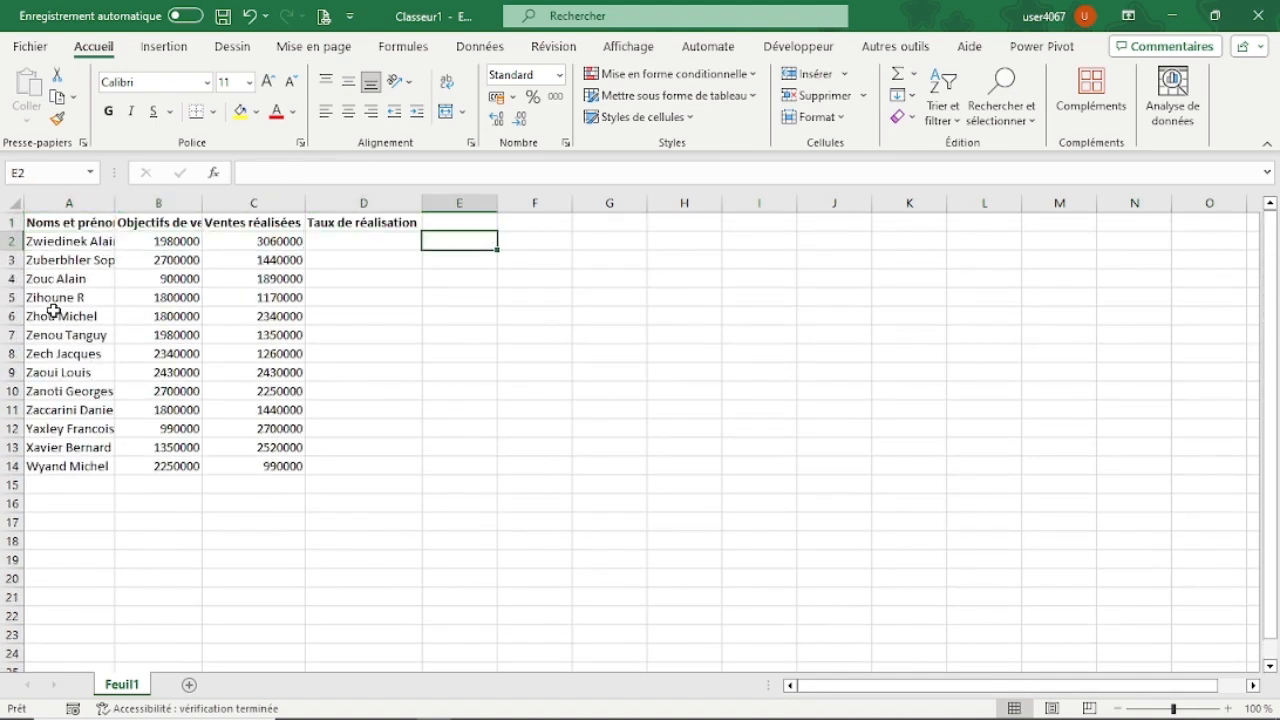
key("Left")
key("Left")
key("Left")
key("Left")
key("Down")
key("Down")
key("Down")
key("Down")
key("Down")
key("Down")
key("Down")
key("Down")
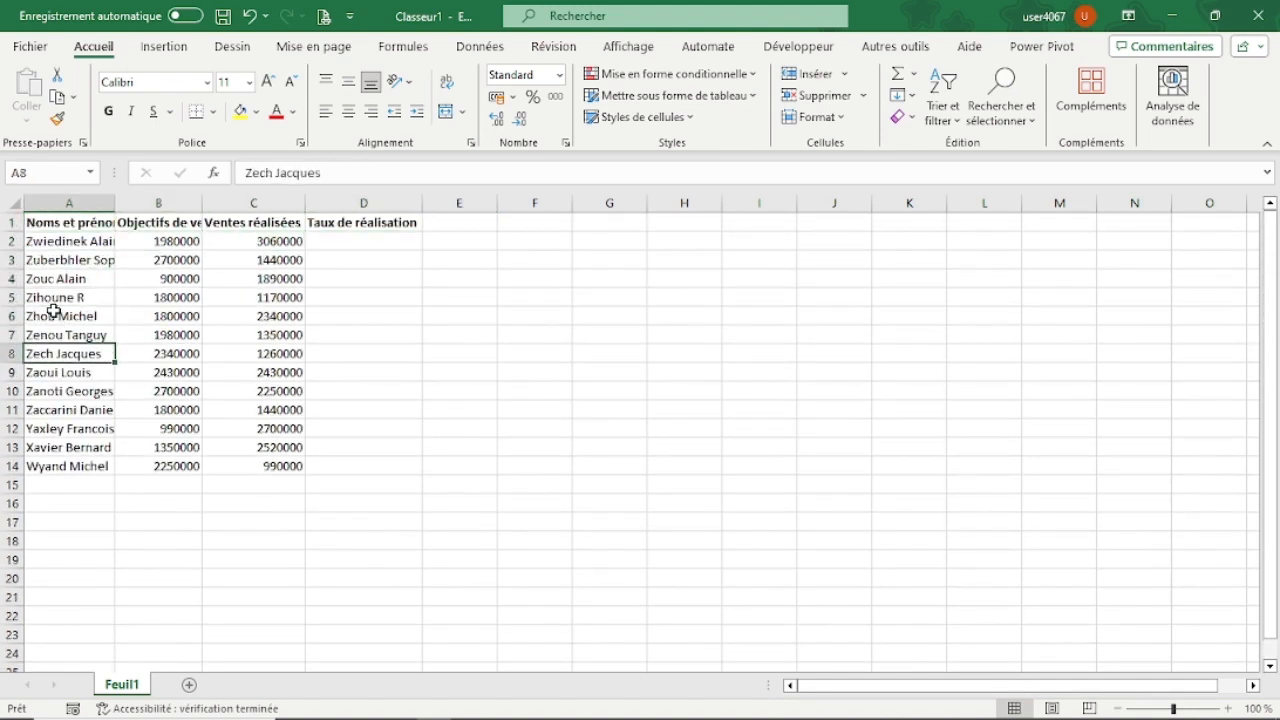
Select cells B7, C8 and D7 in turn to show single cells at column and row intersections.
left_click(140, 331)
left_click(278, 348)
left_click(339, 337)
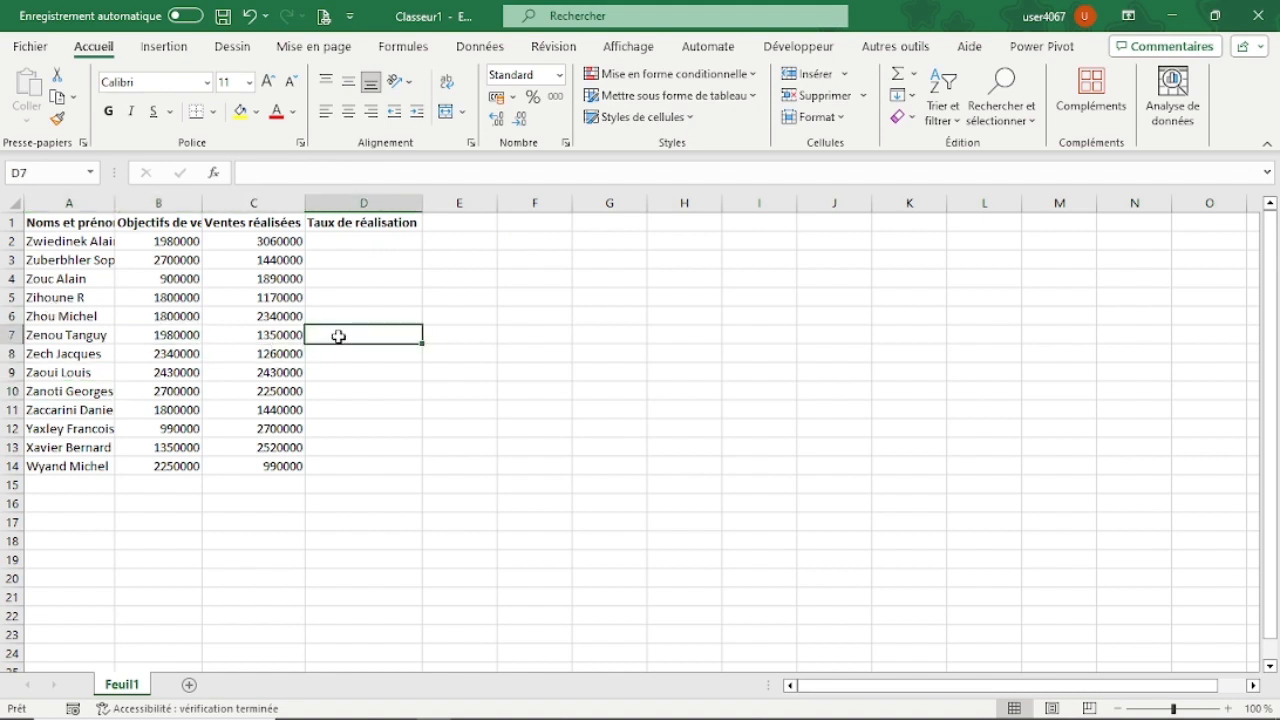
Select columns A and B and cells B2, C9 and D9 to show how cell addresses combine column and row.
left_click(67, 202)
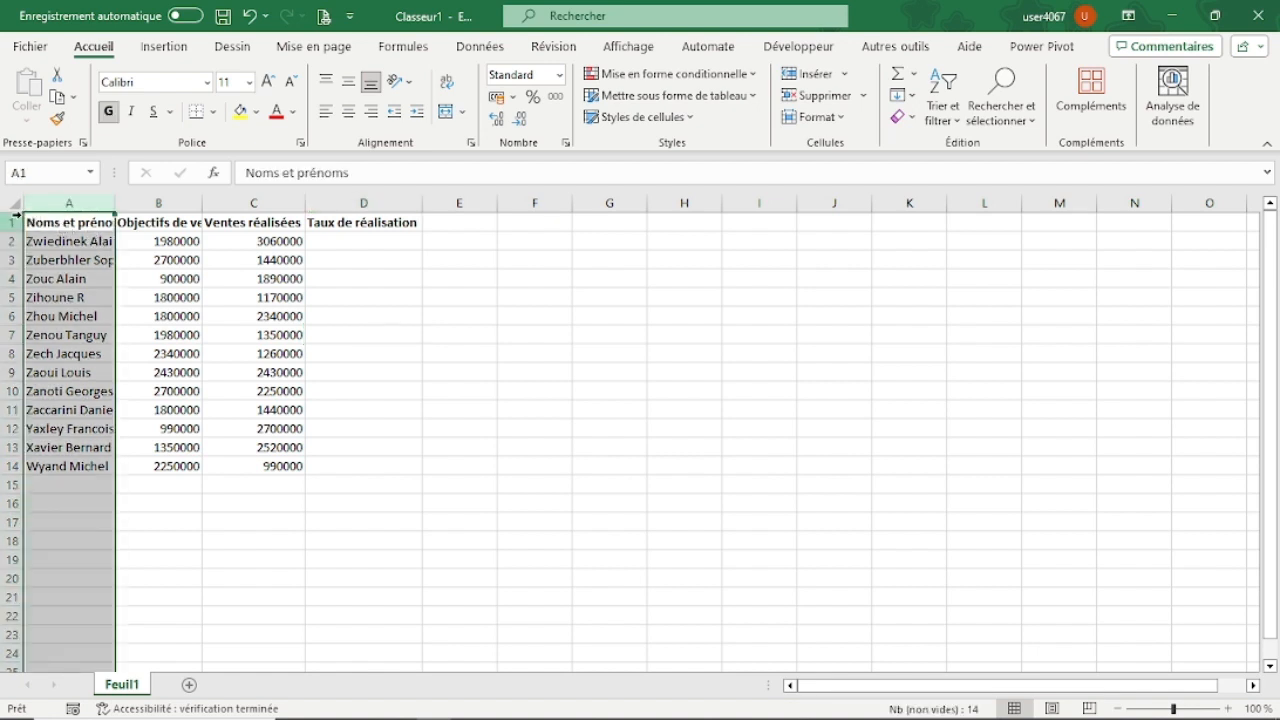
left_click(155, 248)
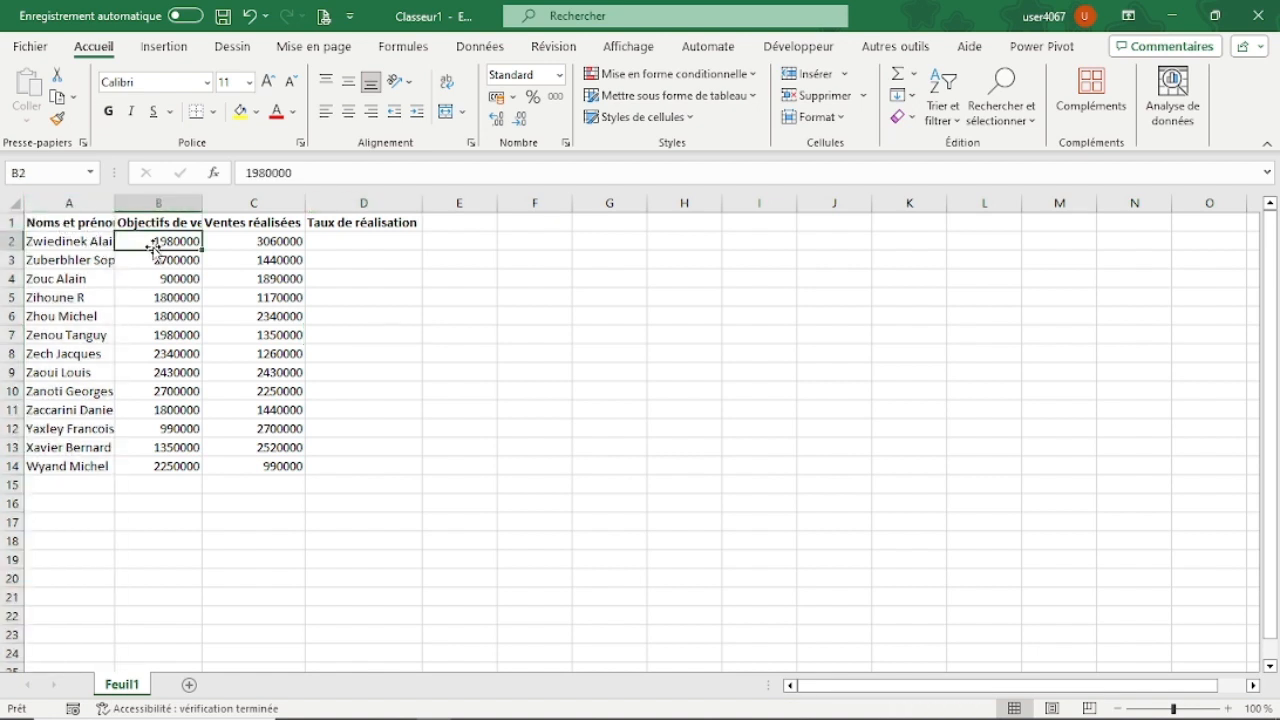
left_click(175, 200)
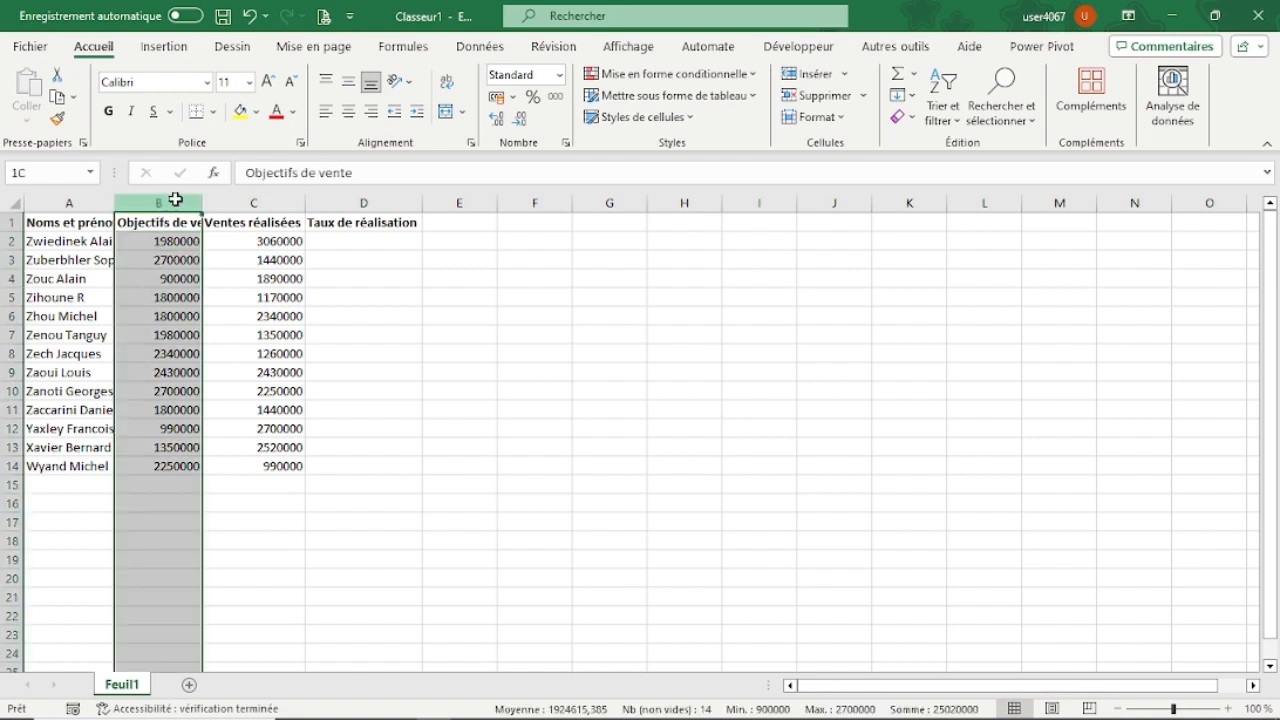
left_click(240, 240)
left_click(188, 241)
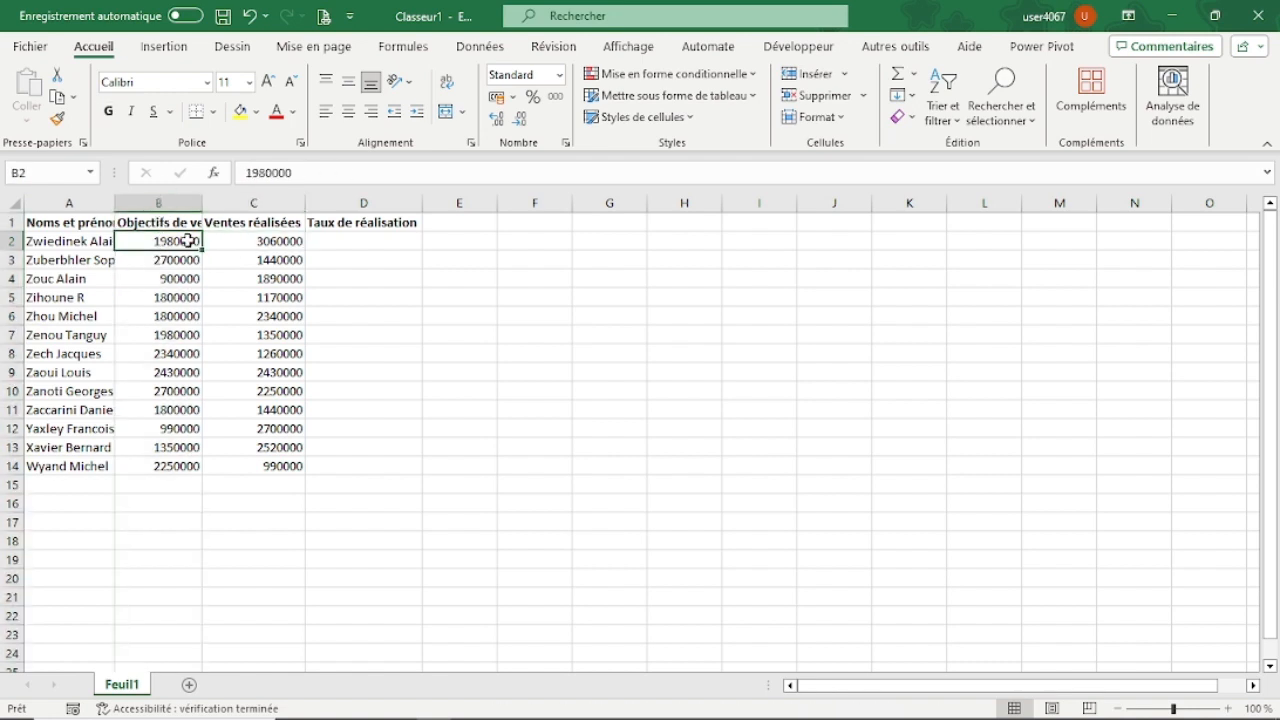
left_click(298, 376)
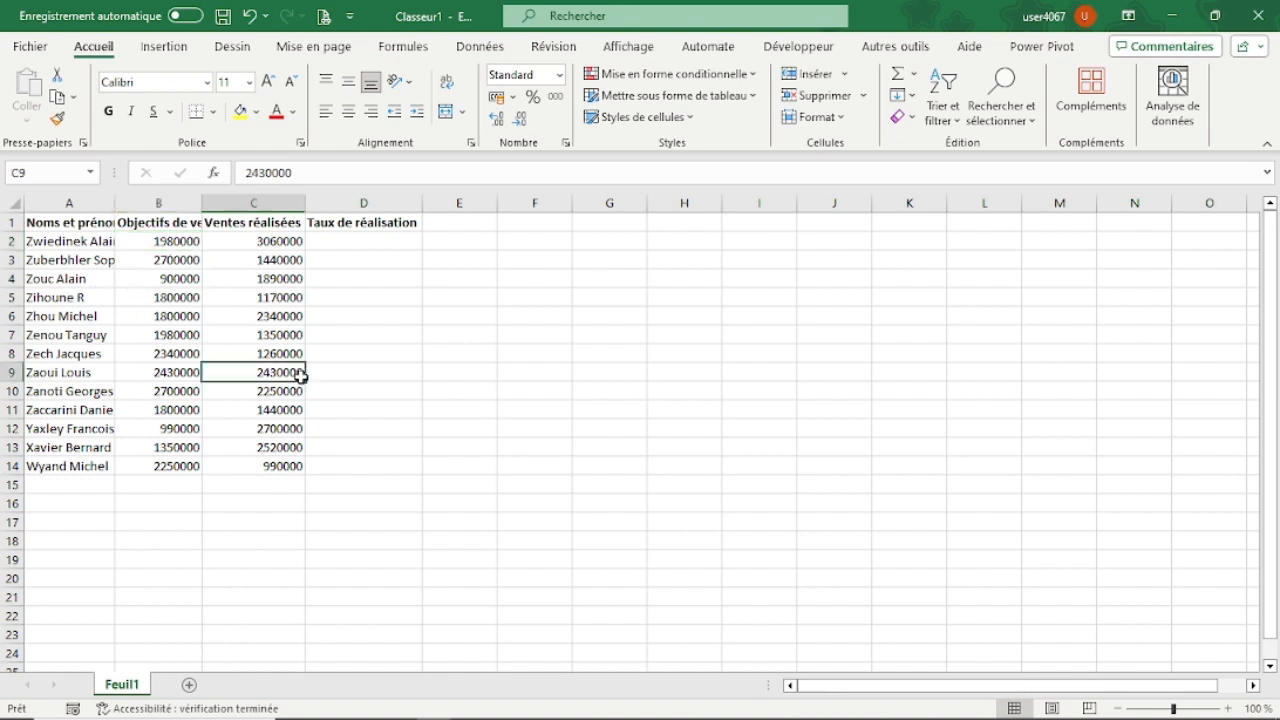
left_click(400, 378)
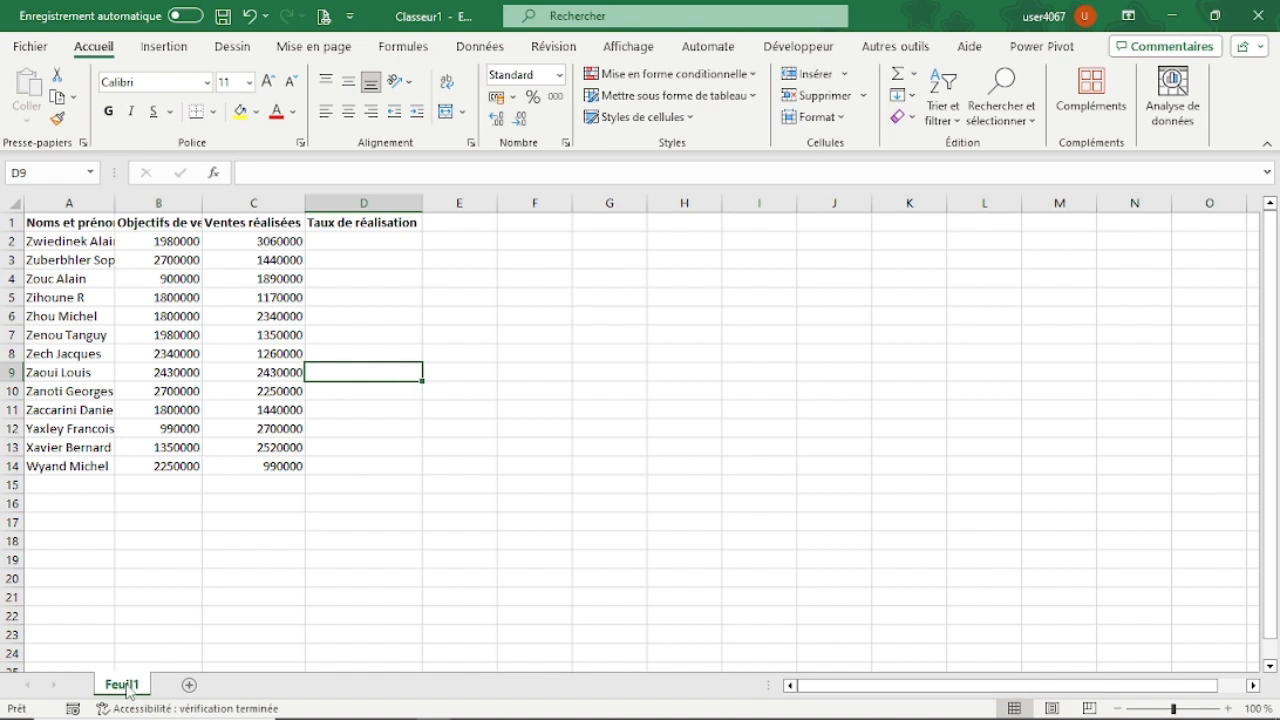
Add three new worksheets, Feuil2, Feuil3 and Feuil4, and return to Feuil1.
left_click(187, 685)
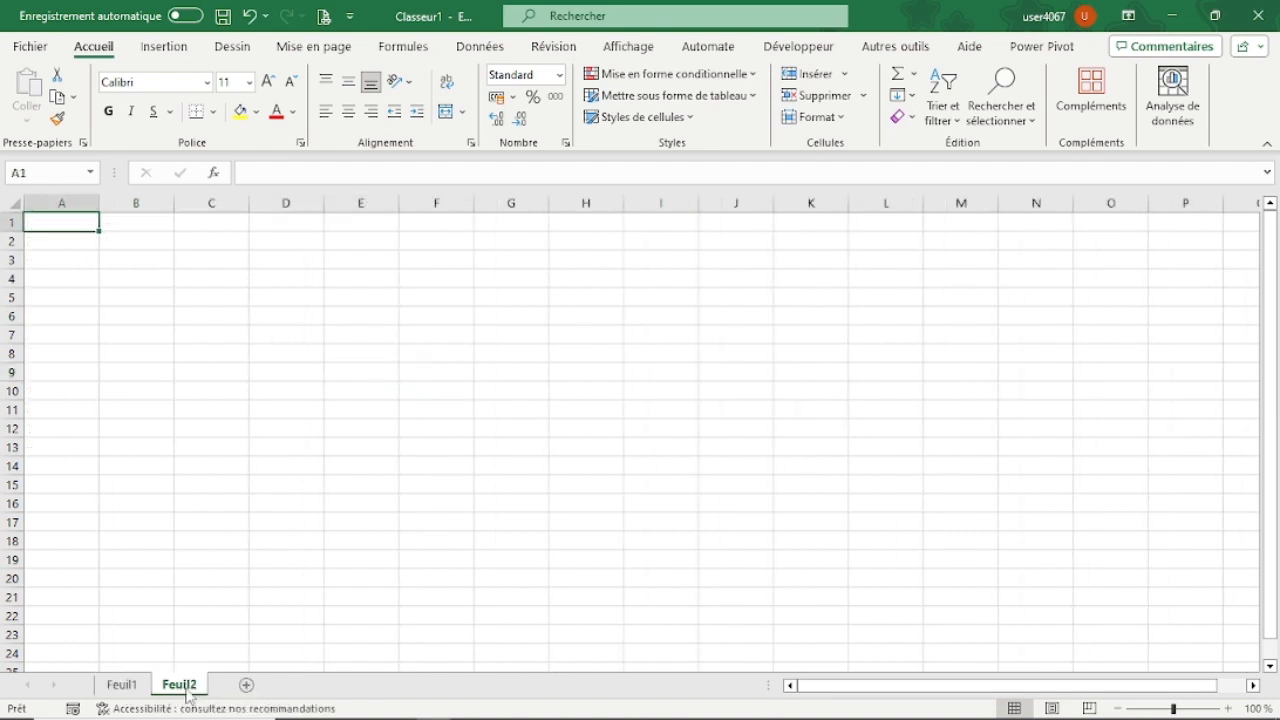
left_click(245, 685)
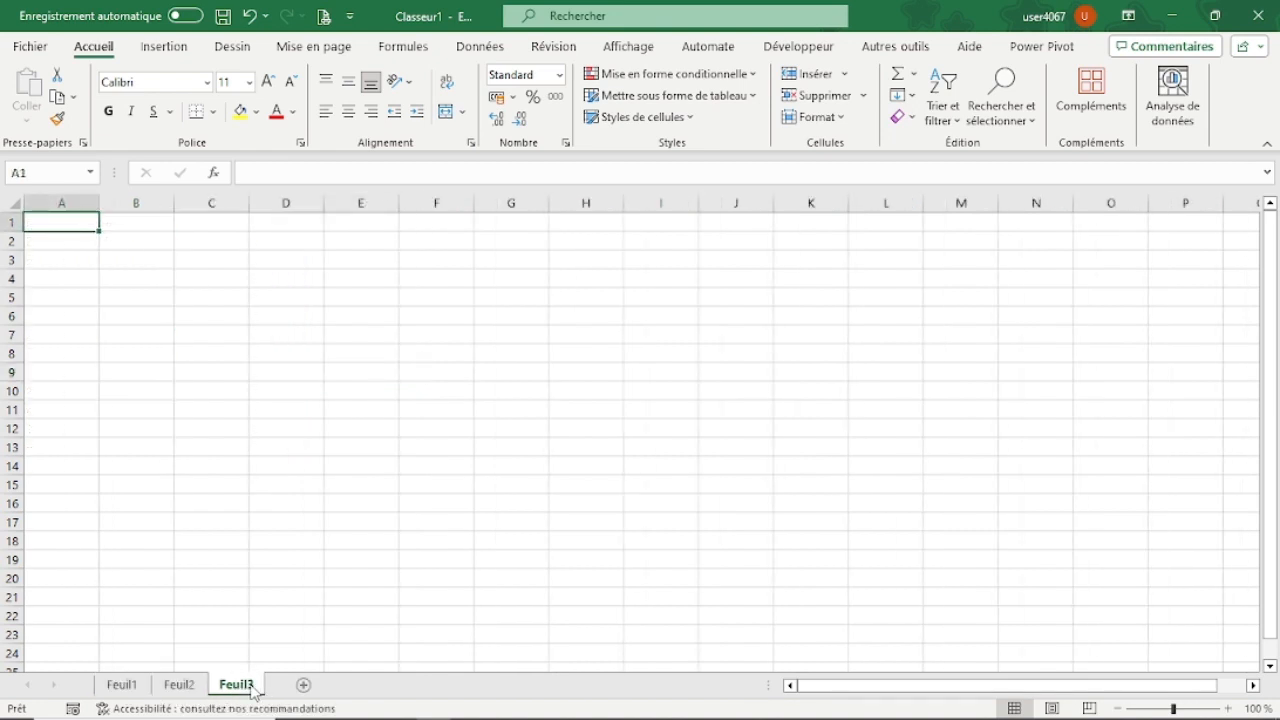
left_click(303, 685)
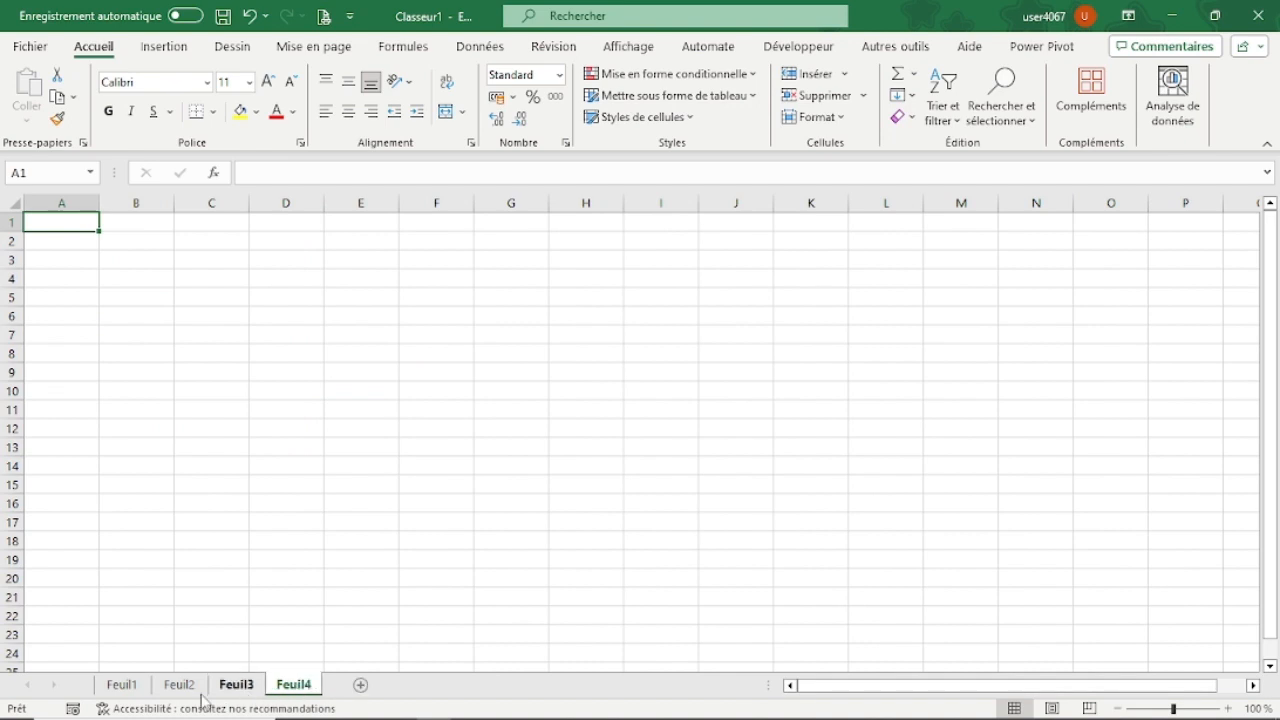
left_click(122, 686)
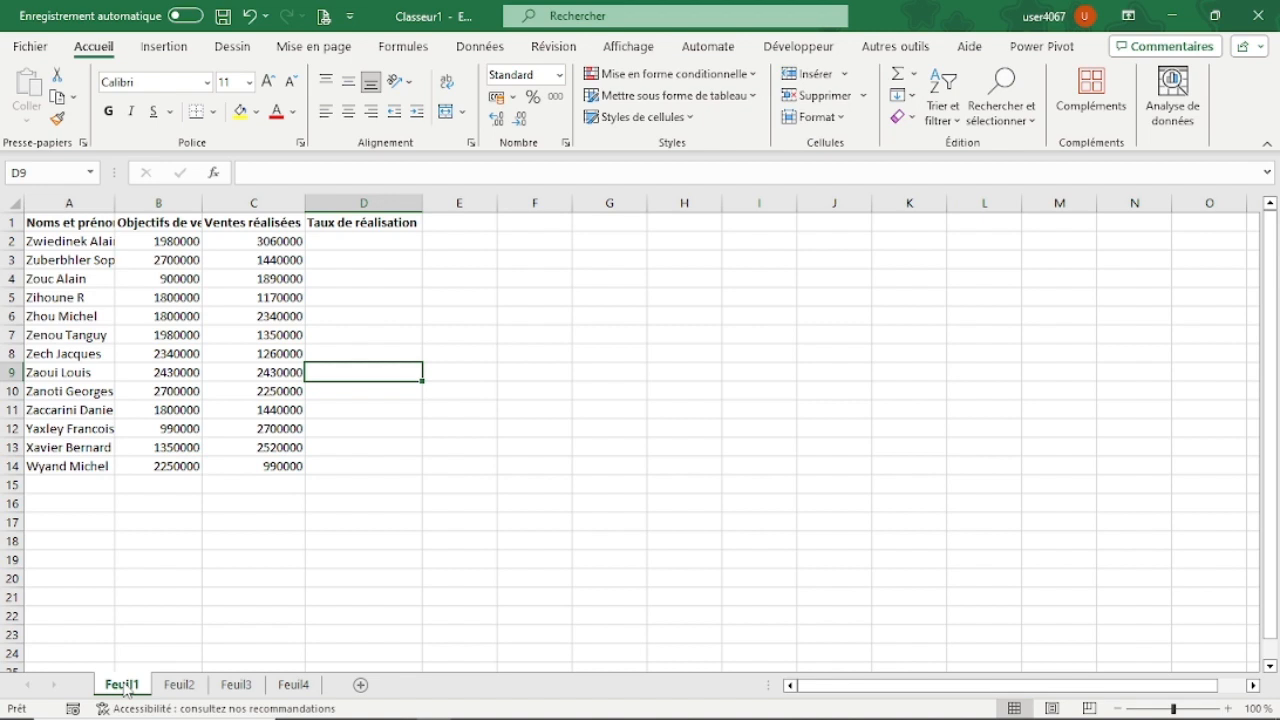
Move the Feuil1 worksheet before Feuil3 within Classeur1.
mouse_move(124, 686)
left_mouse_down()
mouse_move(235, 694)
mouse_move(128, 686)
left_mouse_up()
right_click(122, 689)
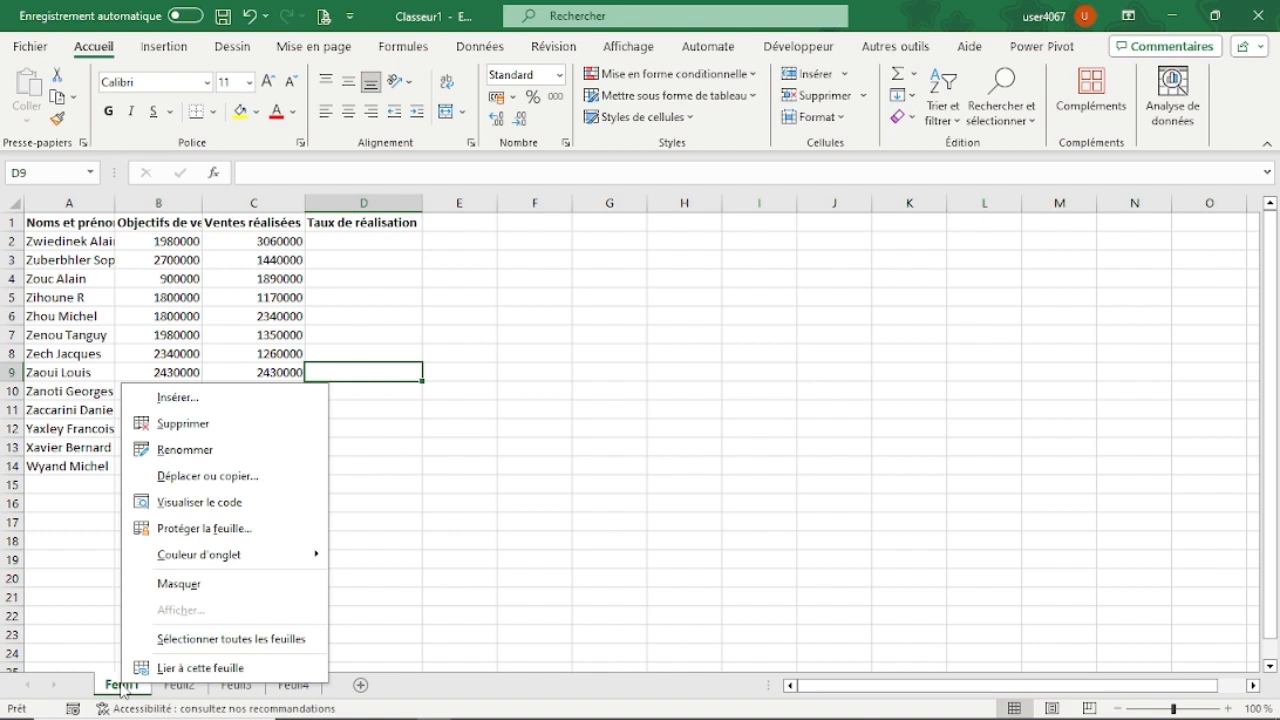
left_click(195, 478)
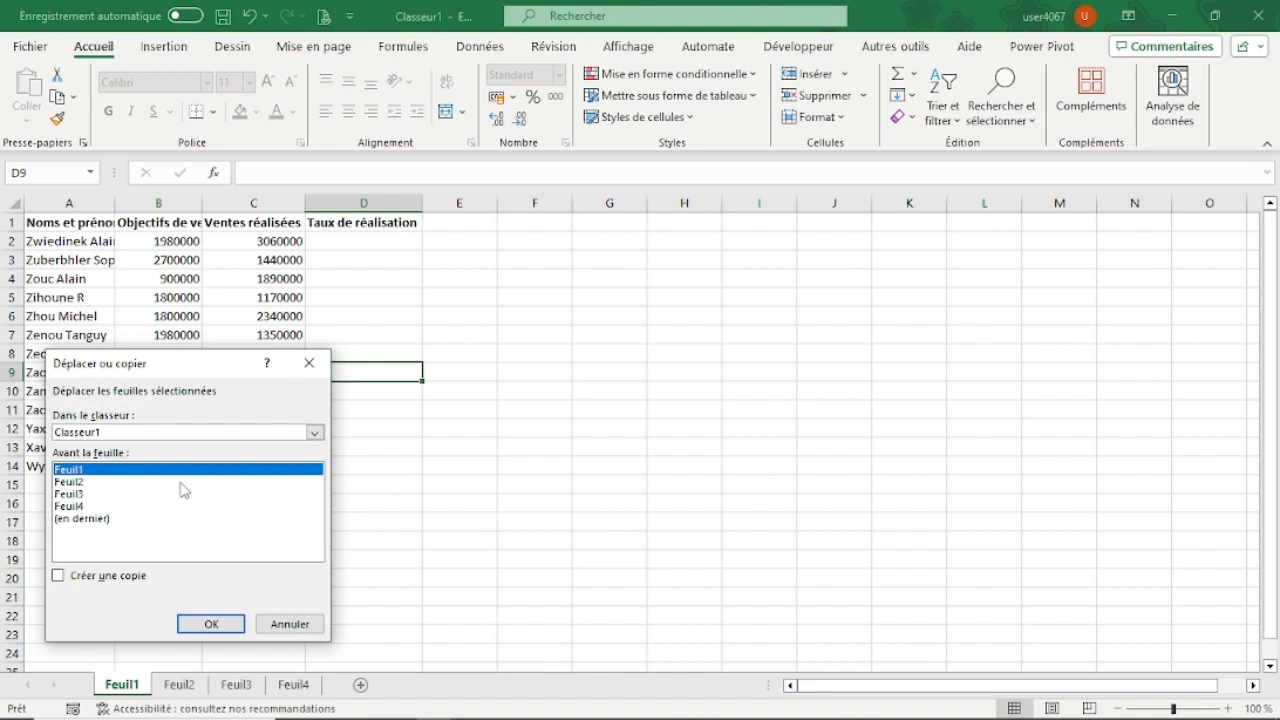
left_click(72, 496)
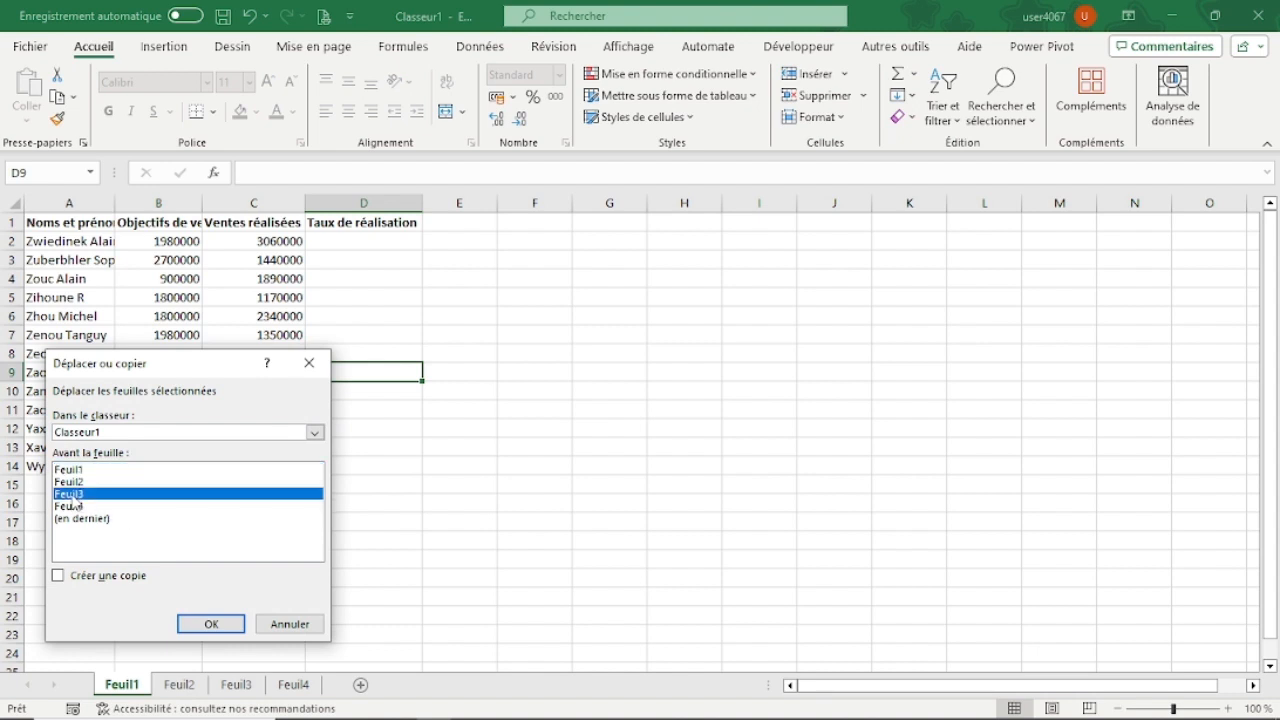
left_click(211, 624)
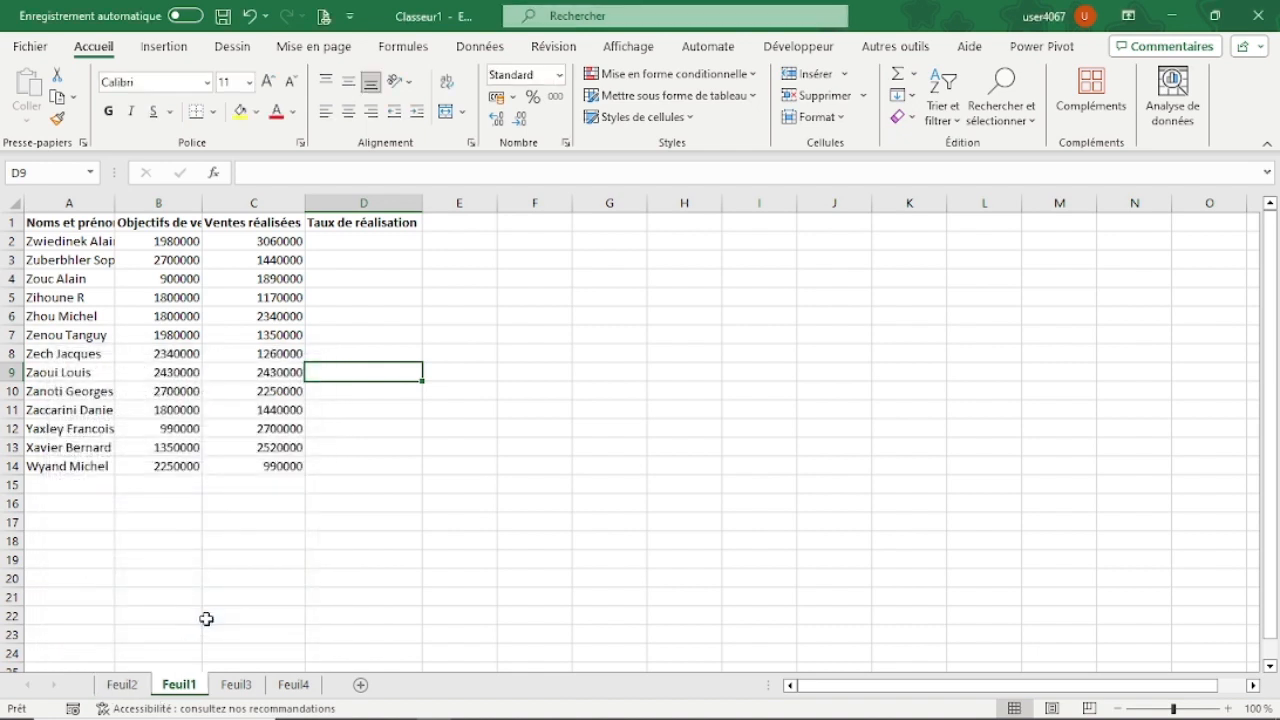
Move the Feuil1 worksheet to the last position (en dernier) in Classeur1.
right_click(183, 690)
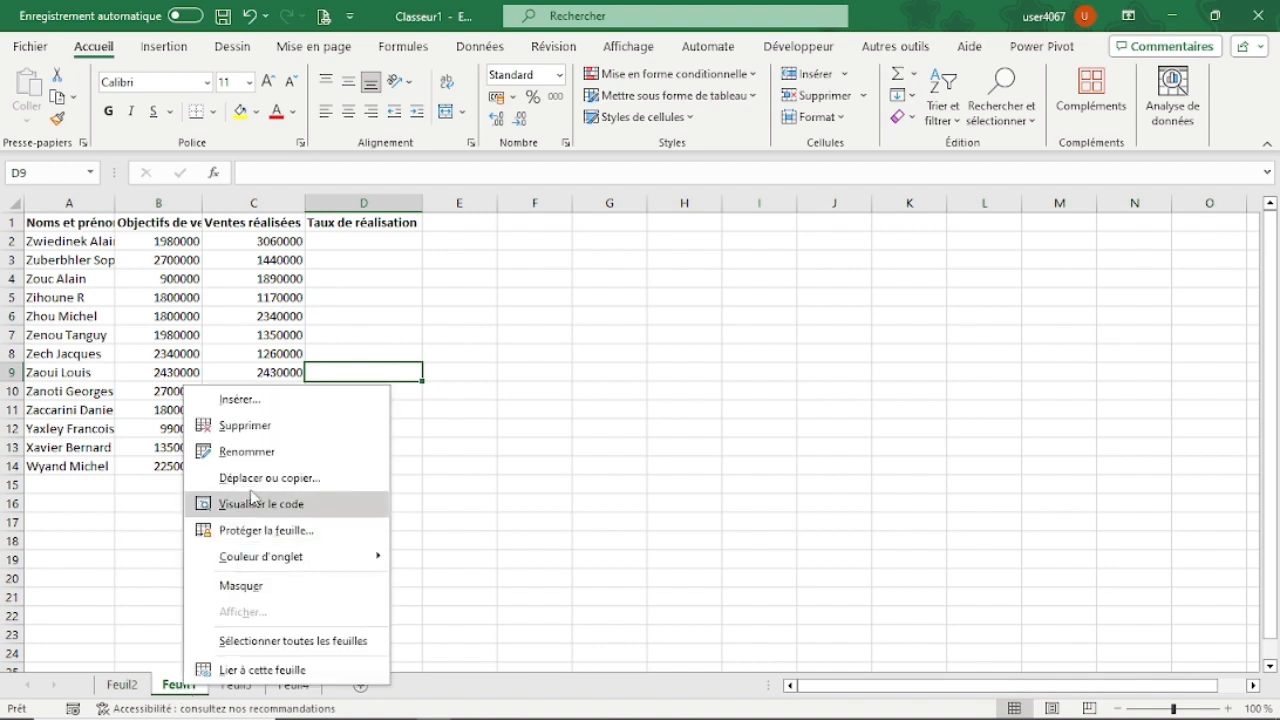
left_click(252, 490)
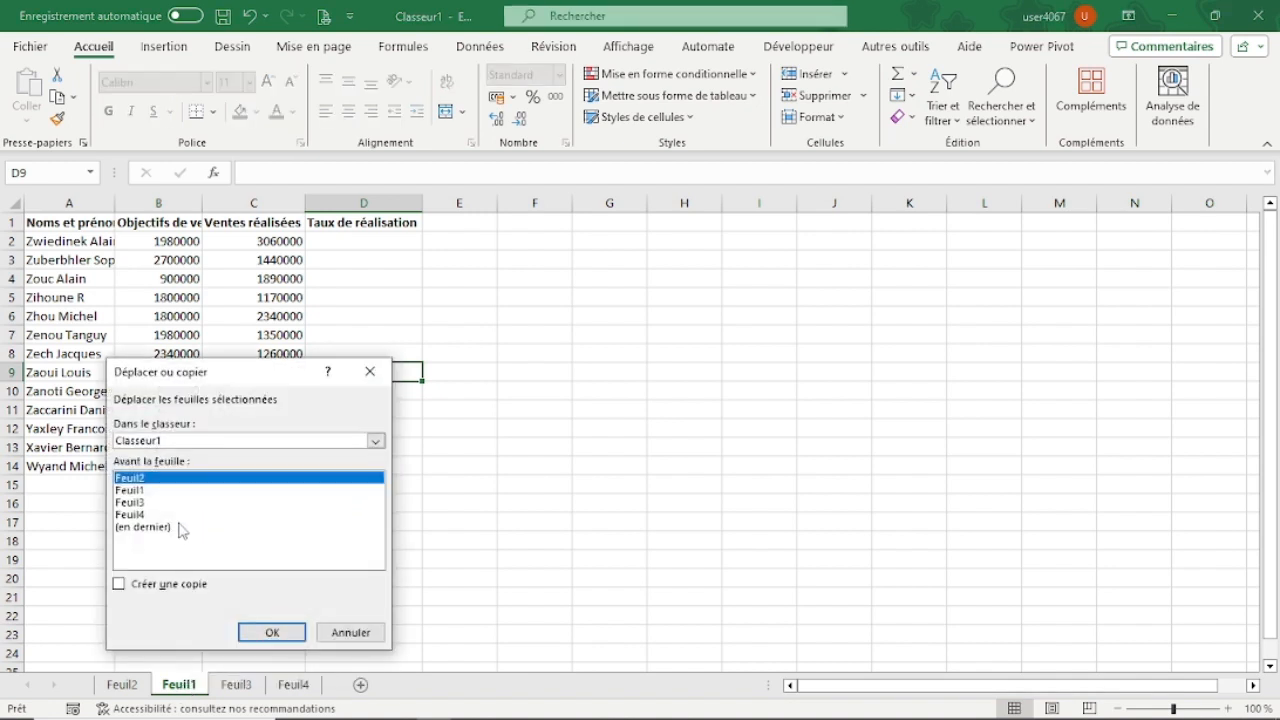
left_click(150, 528)
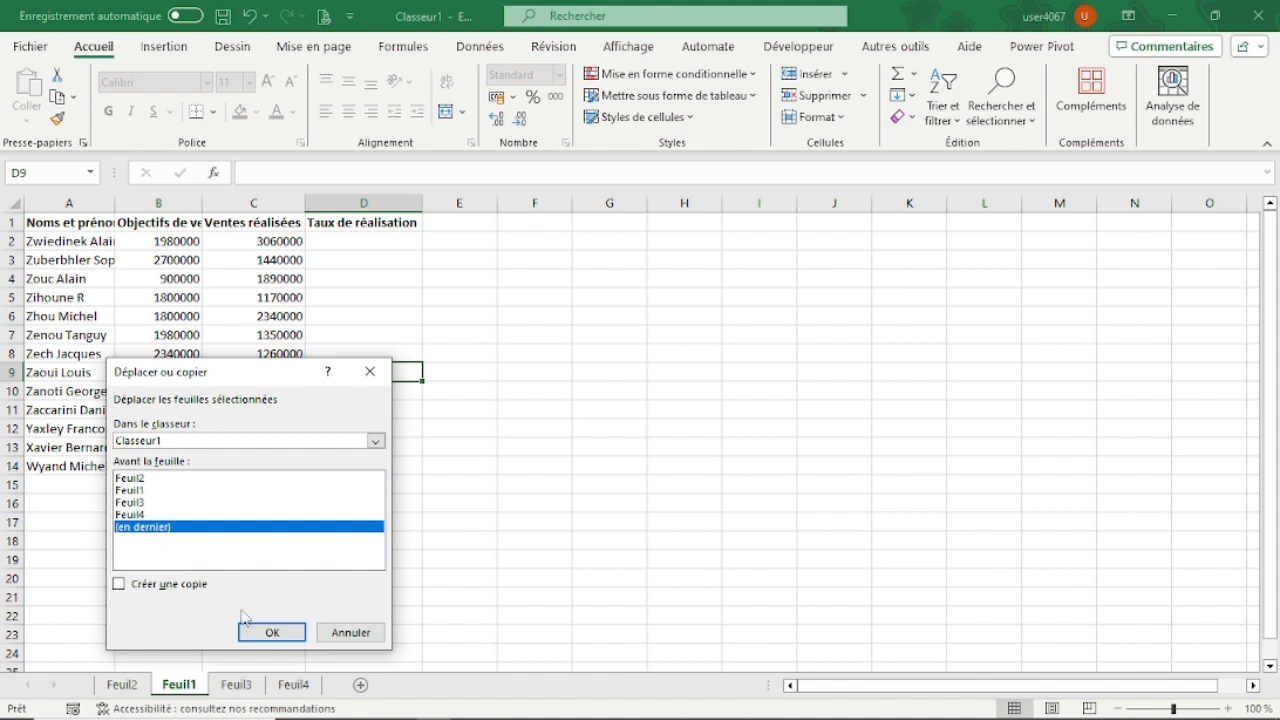
left_click(265, 632)
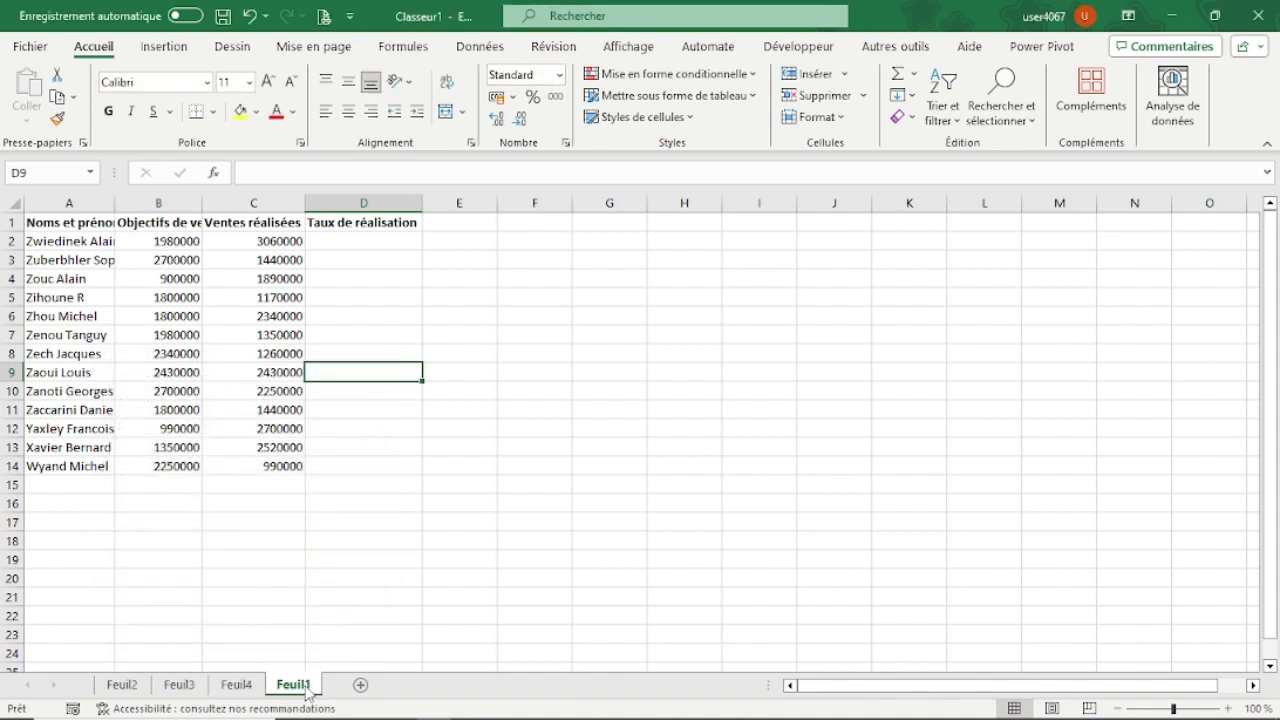
Repeat the move of Feuil1 to the last position twice, then view Feuil2 and return to Feuil1.
right_click(306, 693)
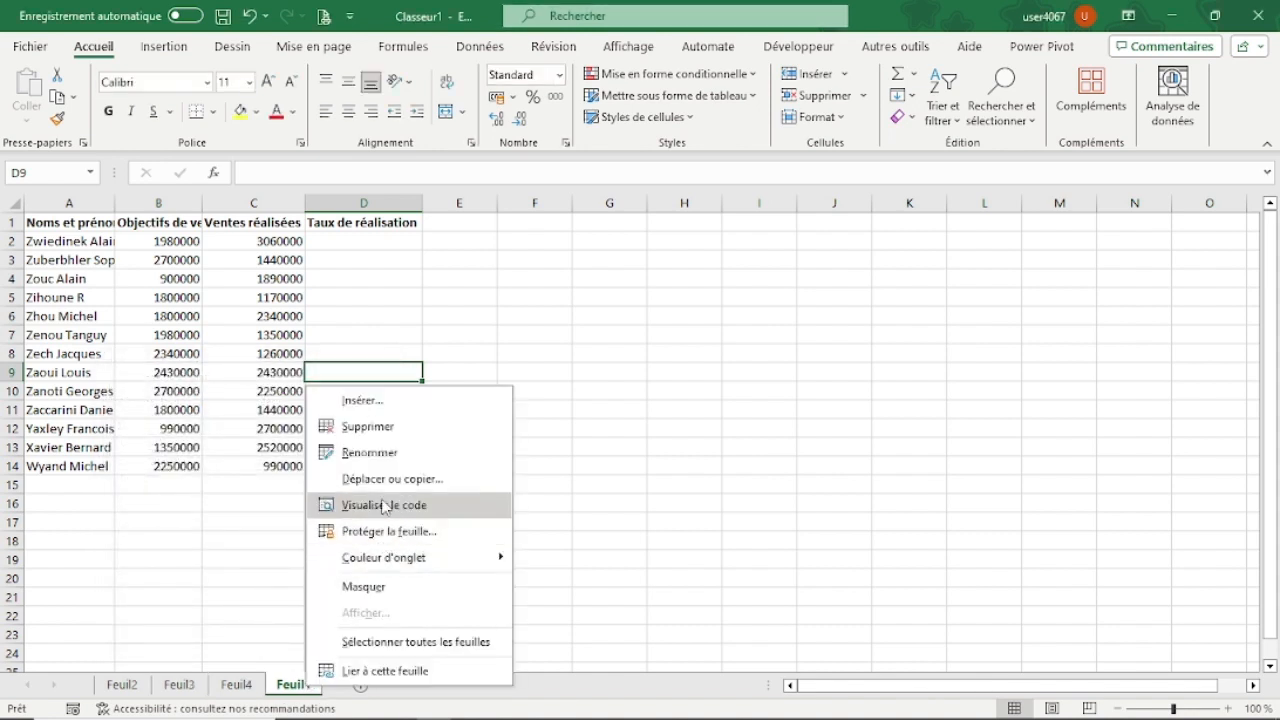
left_click(378, 482)
left_click(289, 527)
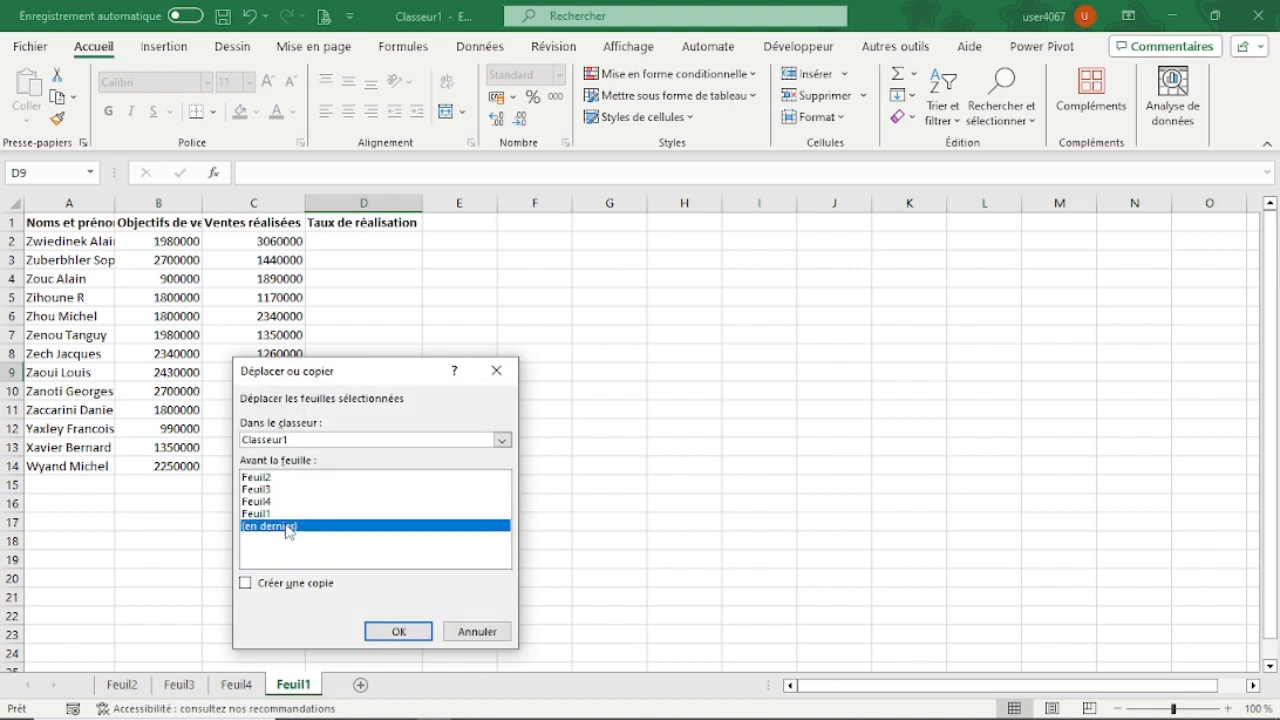
left_click(392, 630)
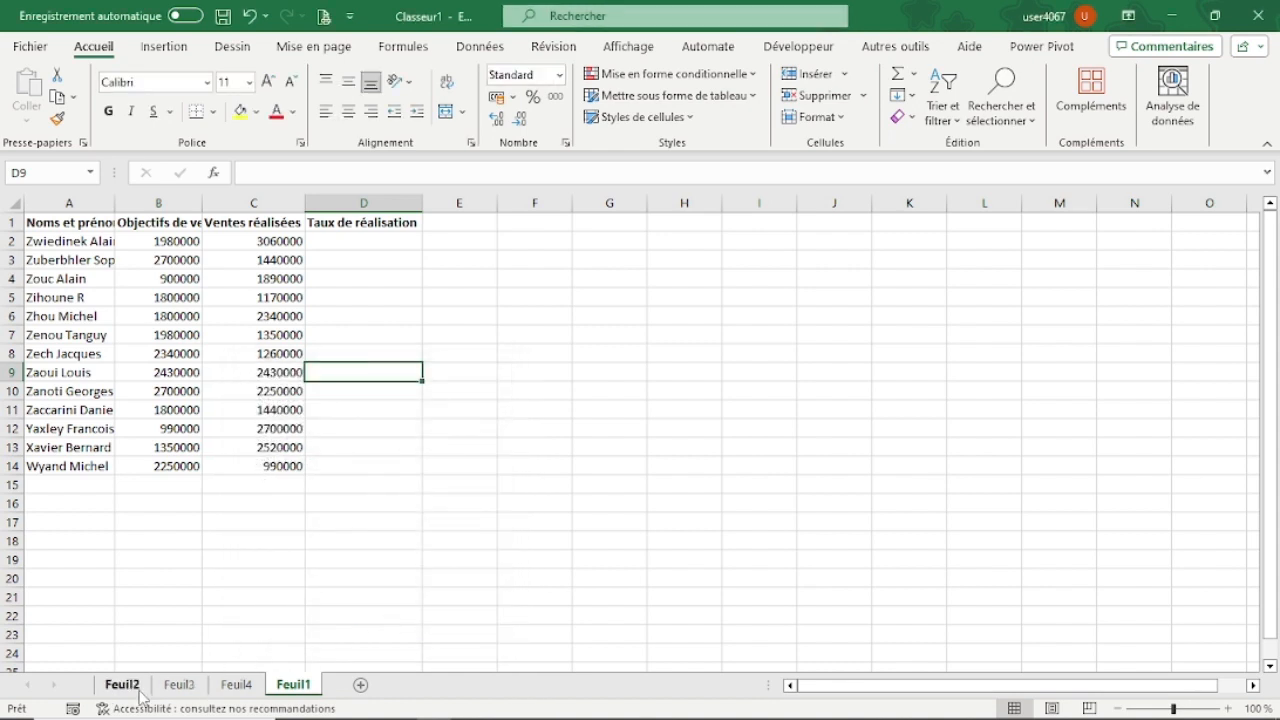
right_click(283, 690)
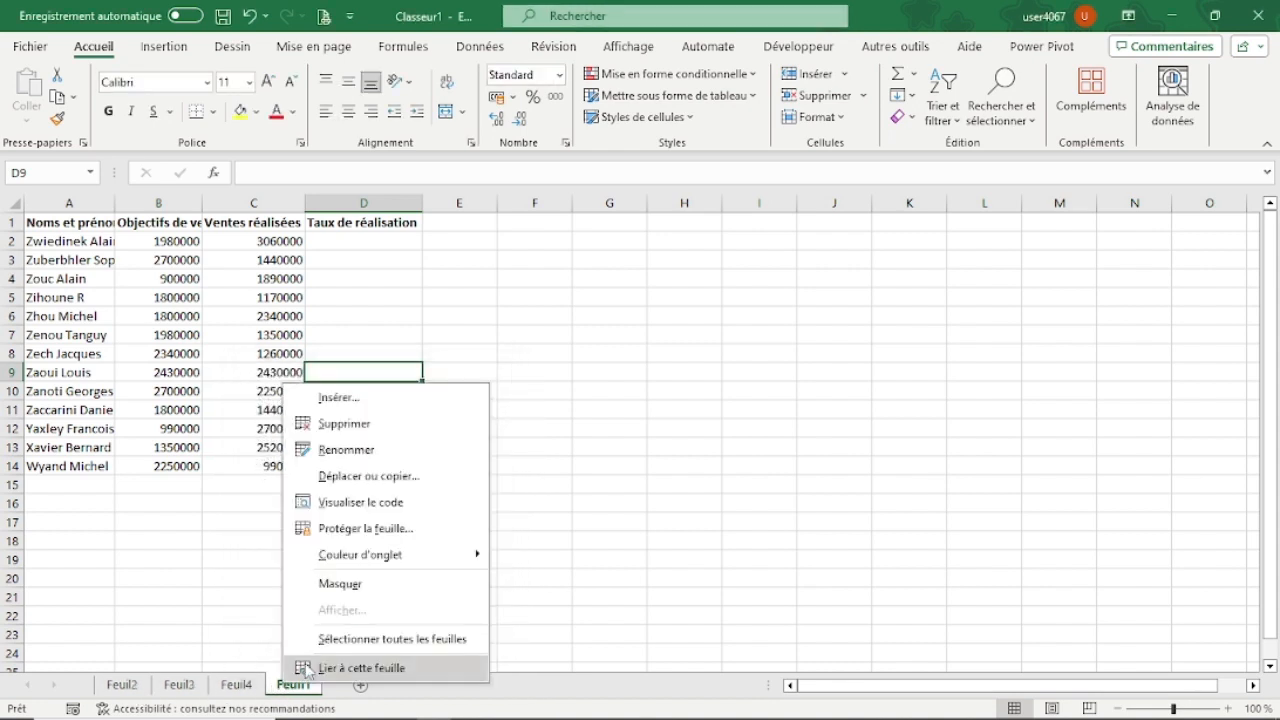
left_click(341, 478)
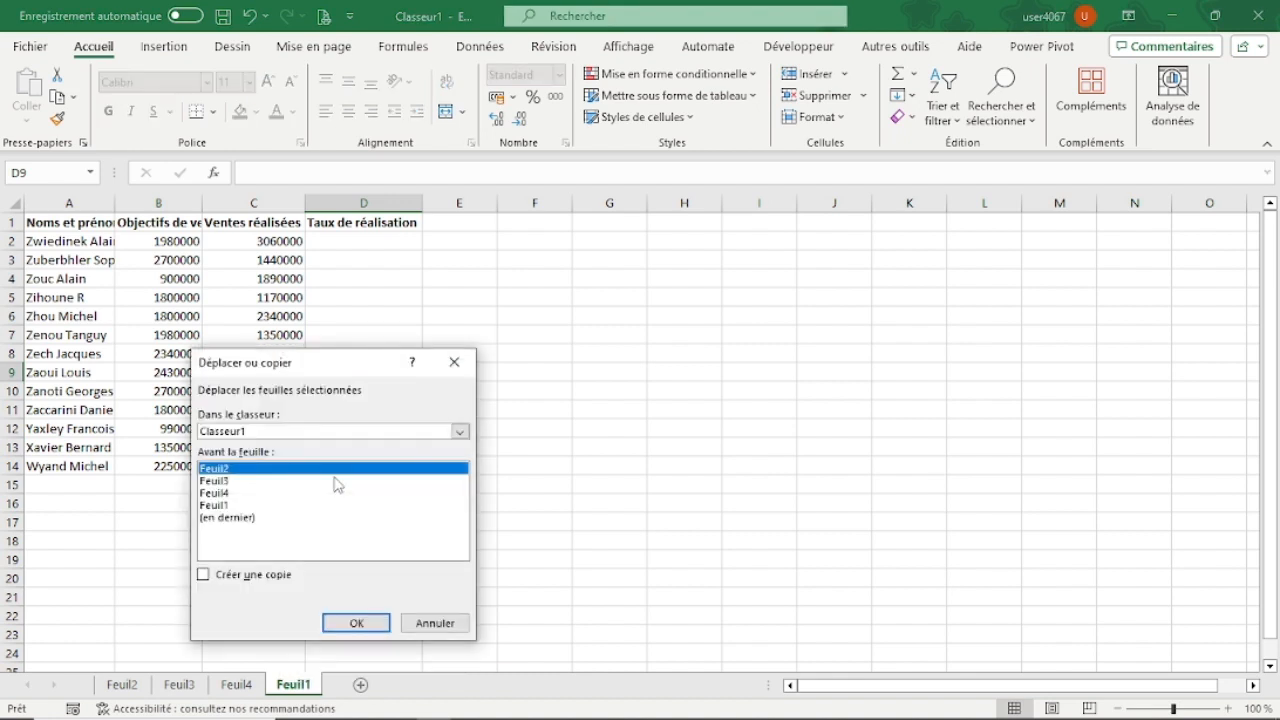
left_click(233, 522)
left_click(345, 622)
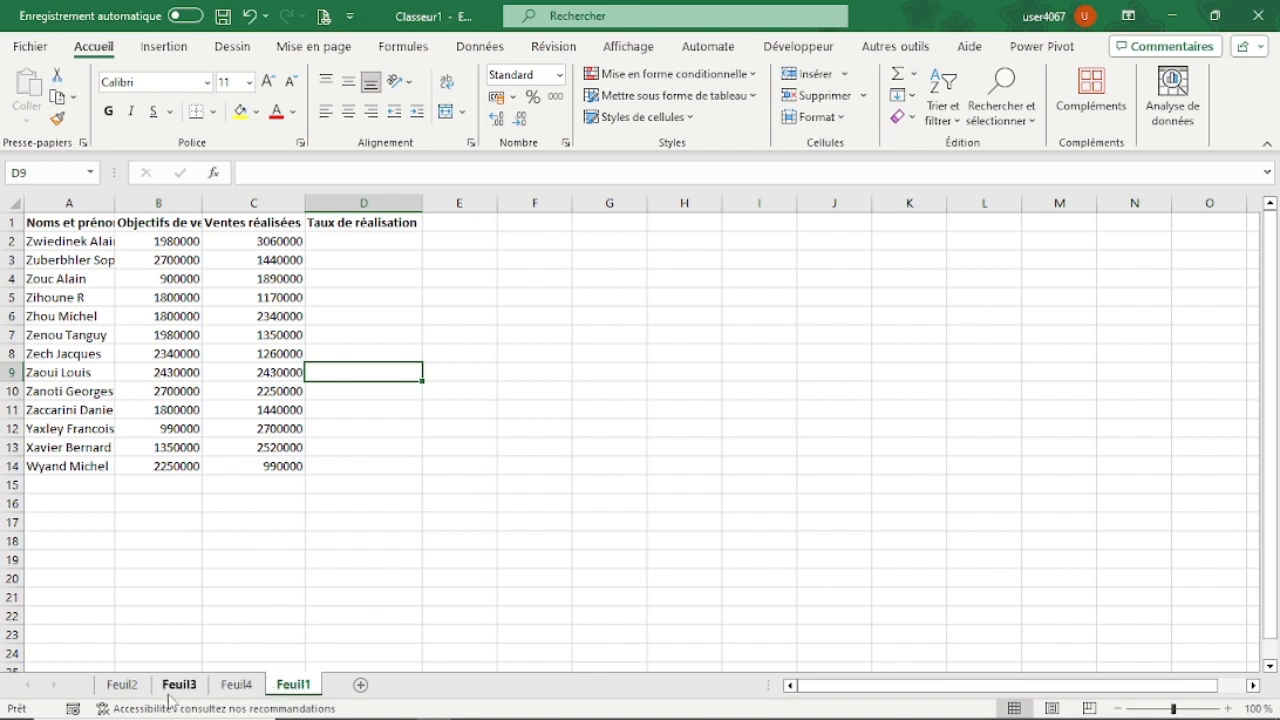
left_click(128, 690)
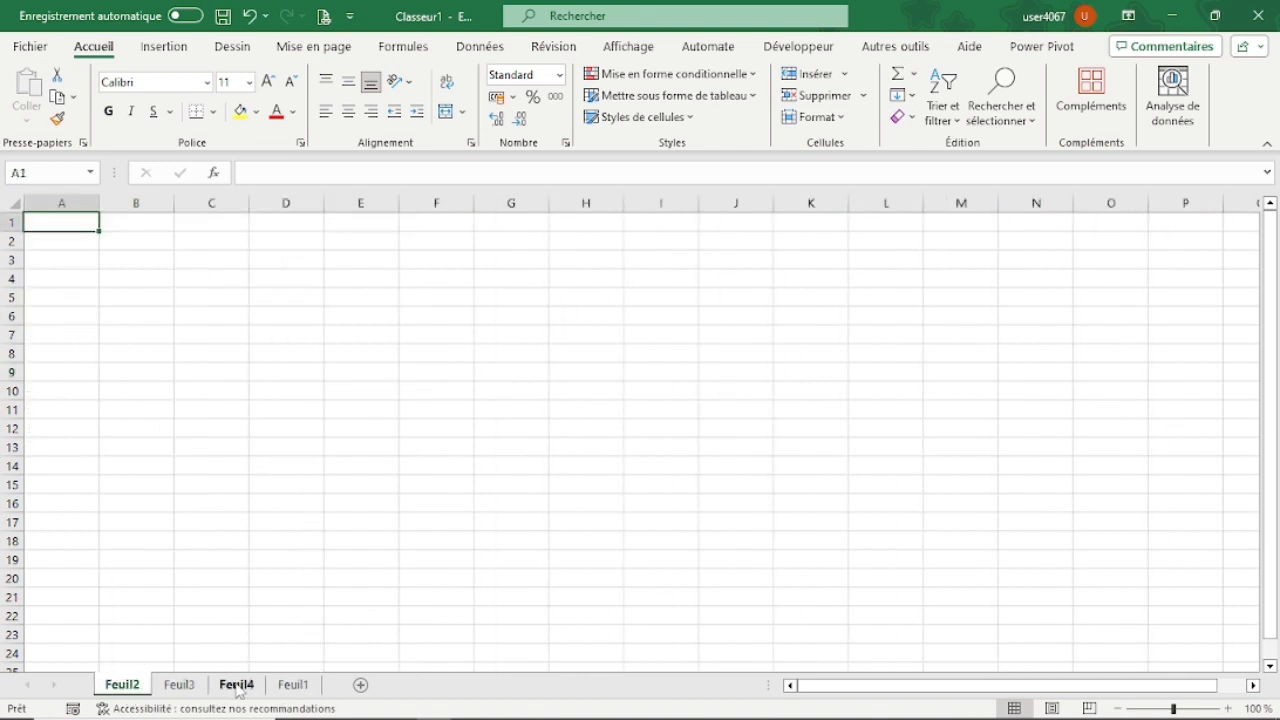
left_click(290, 688)
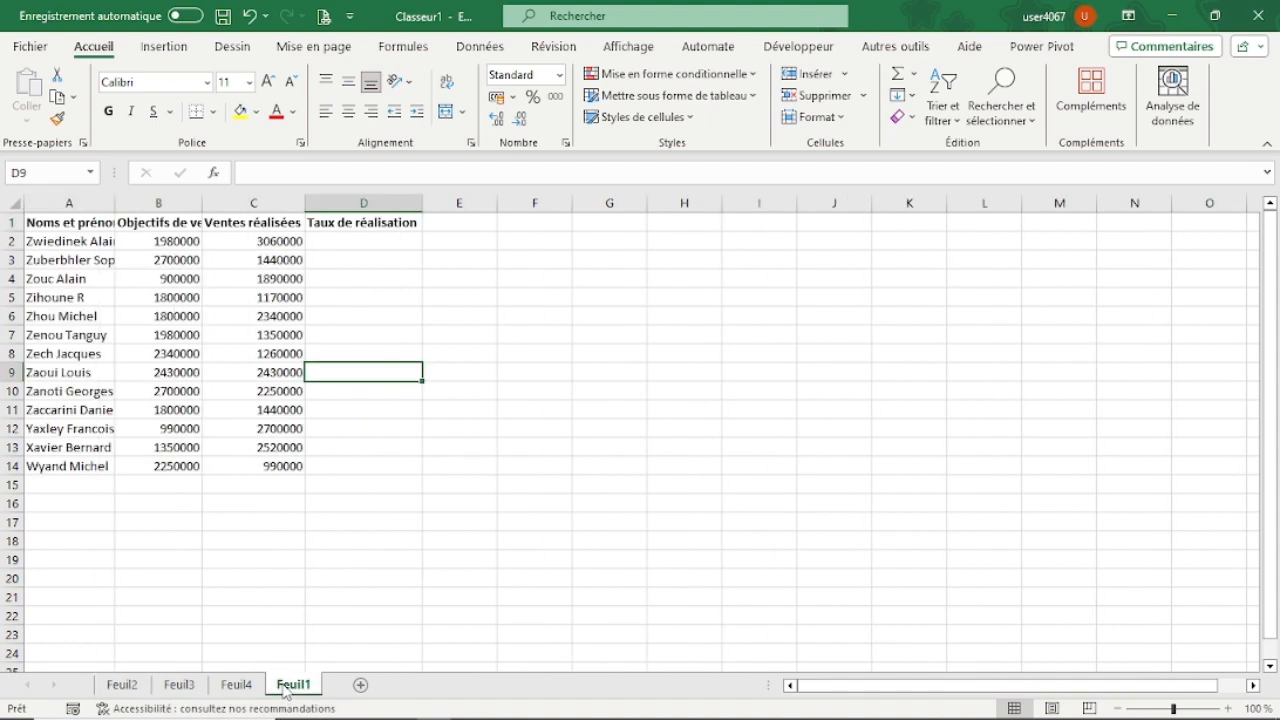
Move the Feuil1 worksheet before Feuil3 in Classeur1.
right_click(286, 692)
left_click(349, 480)
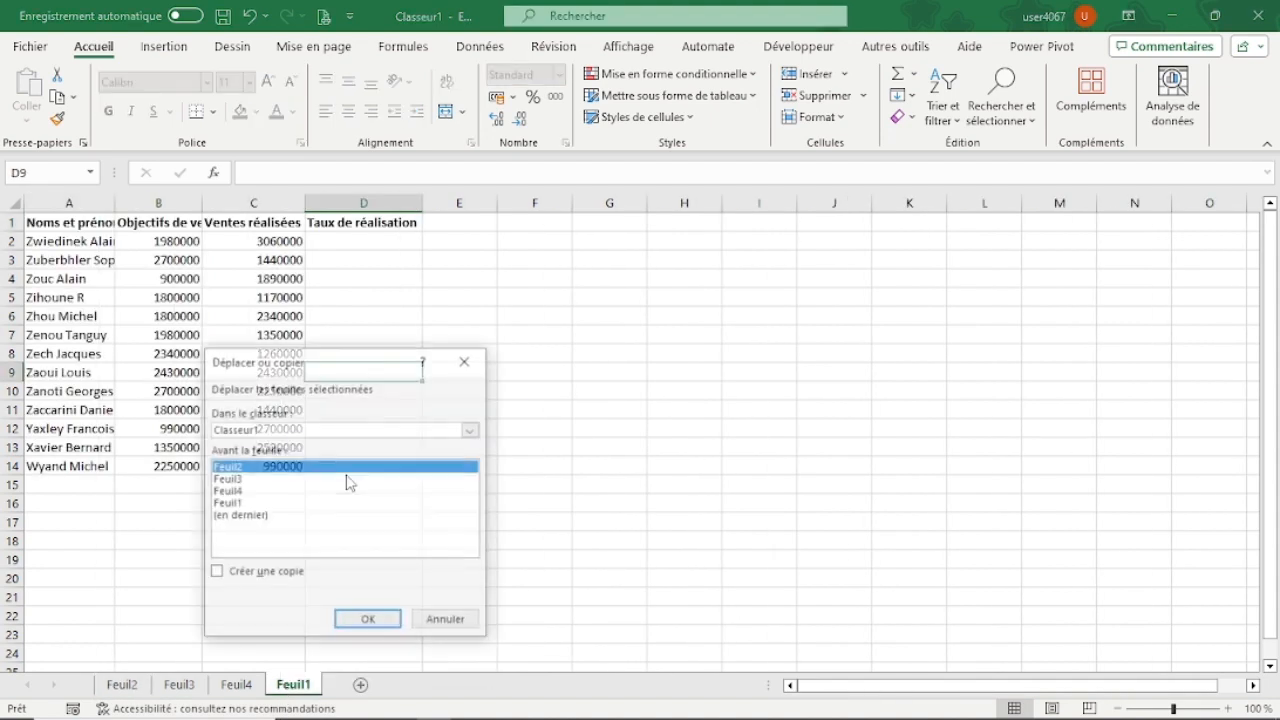
left_click(234, 480)
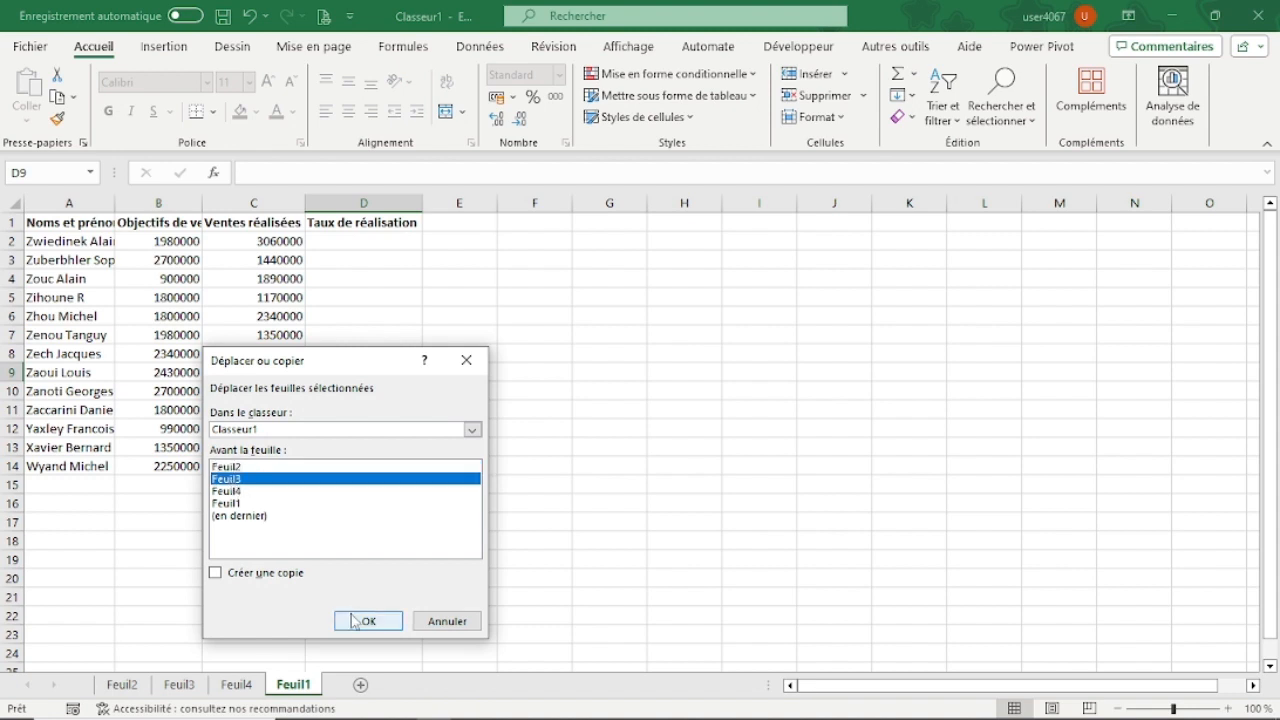
left_click(352, 618)
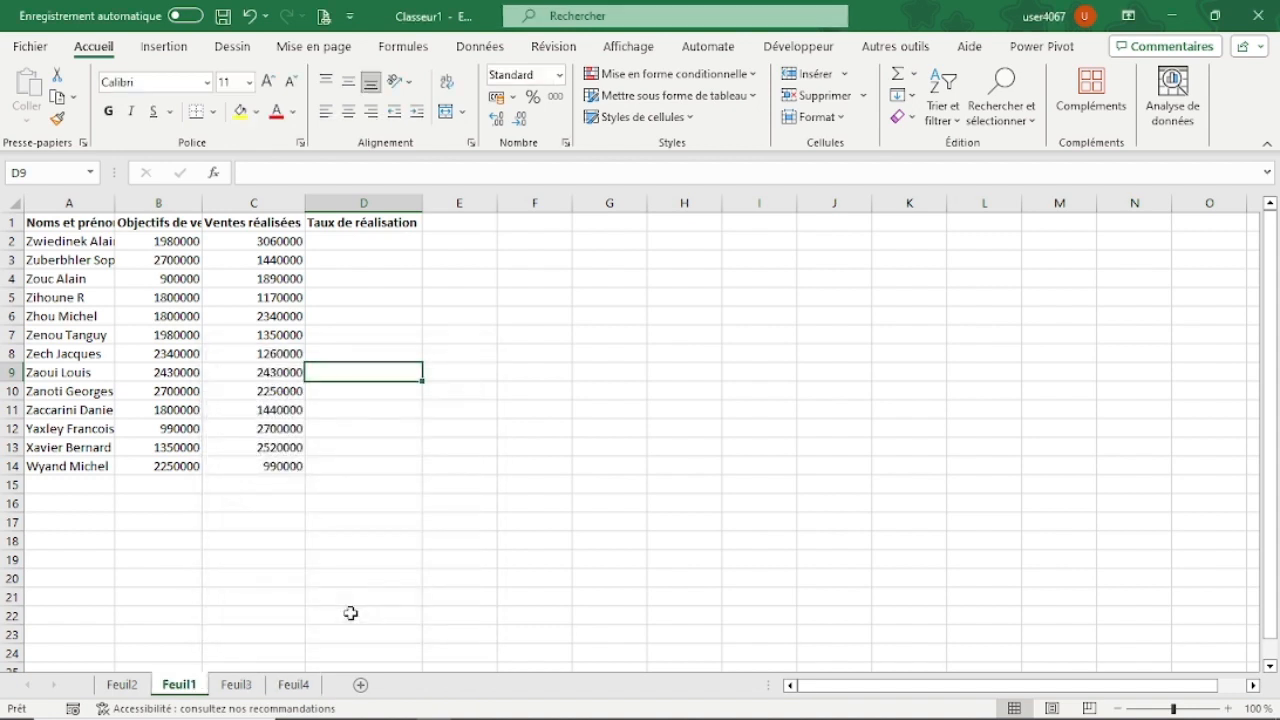
Move the Feuil1 worksheet before Feuil2 so it is the first sheet of Classeur1.
right_click(181, 686)
left_click(267, 480)
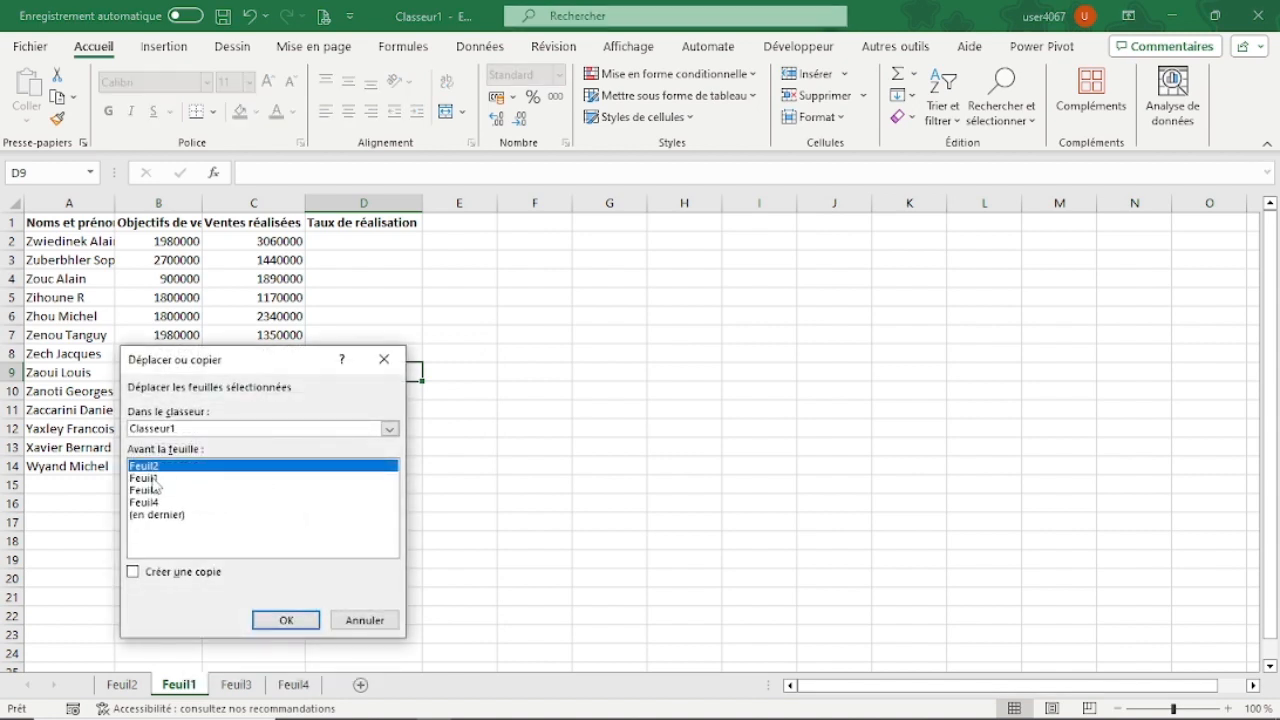
left_click(270, 620)
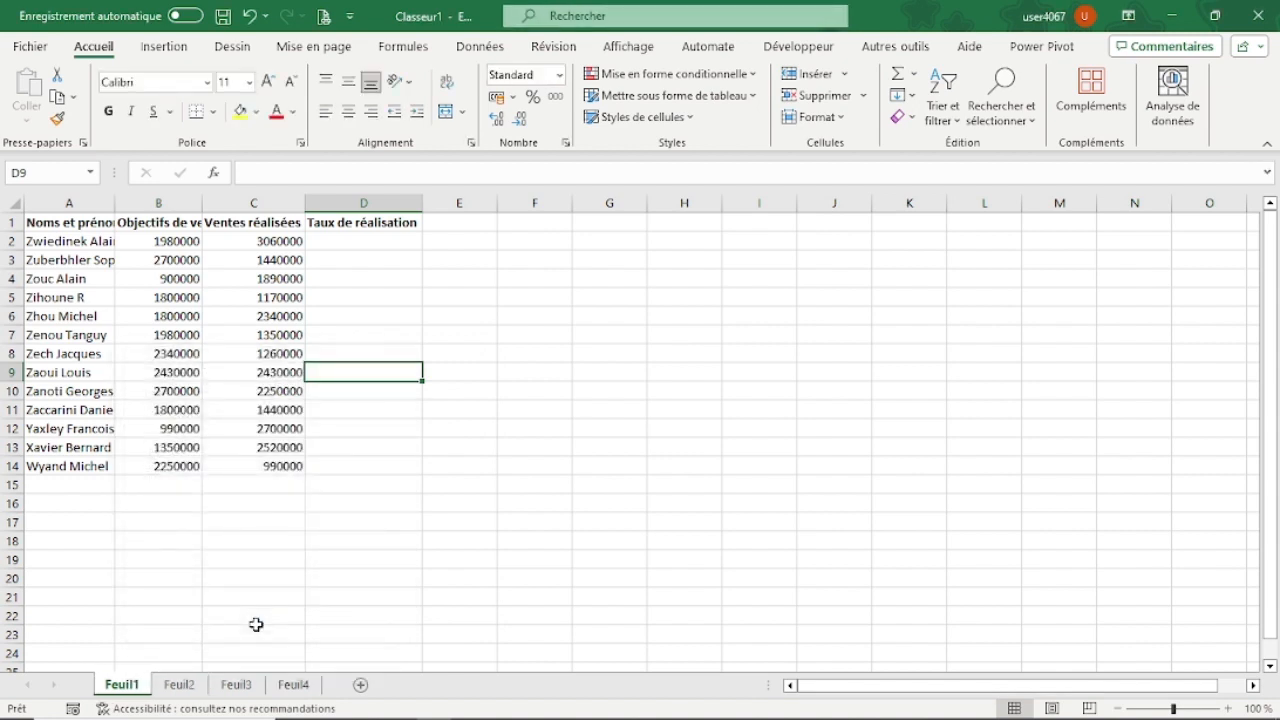
left_click(431, 417)
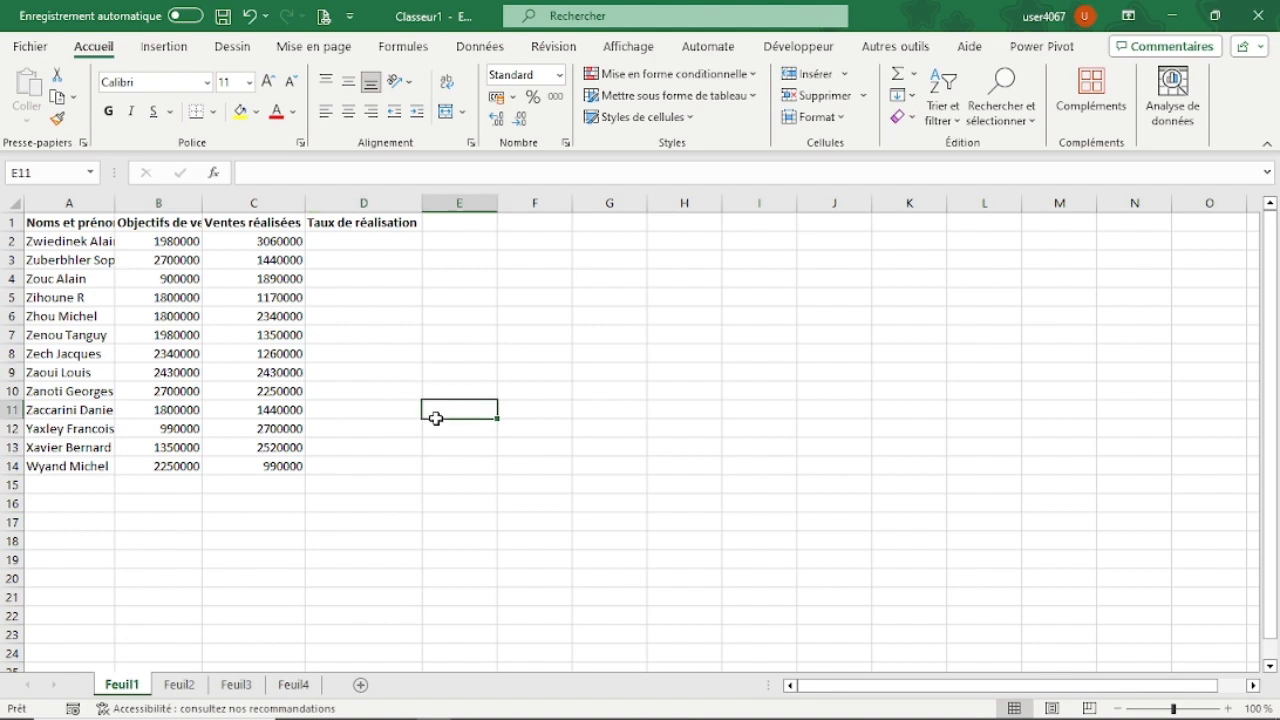
Try widening column A manually to fit the full names, and undo the width change.
left_click_drag(80, 223, 245, 466)
left_click(240, 305)
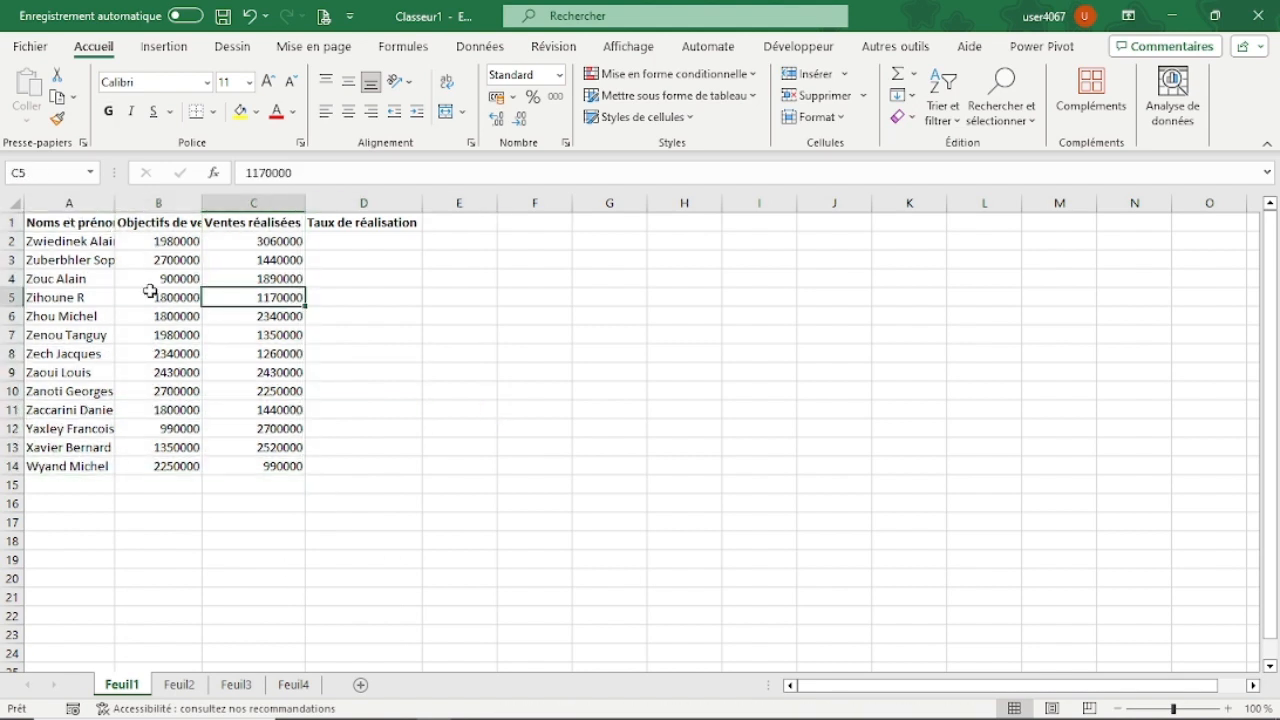
left_click(60, 224)
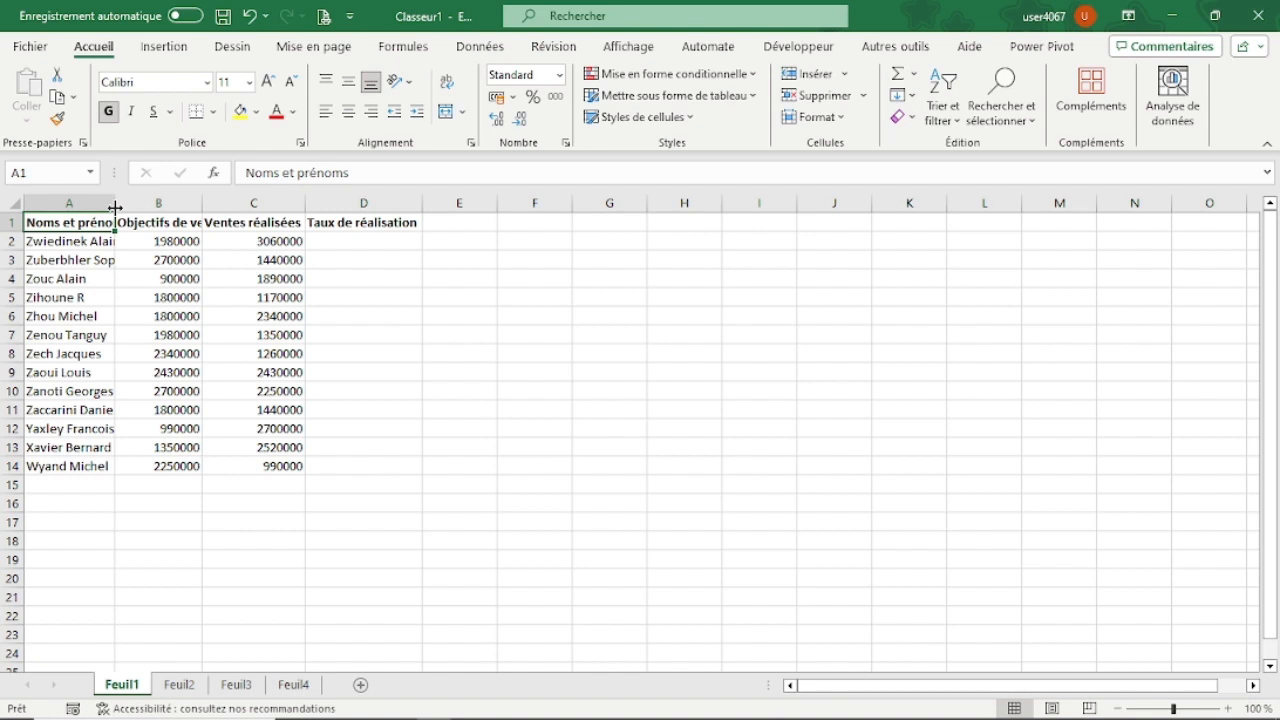
left_click_drag(115, 207, 262, 229)
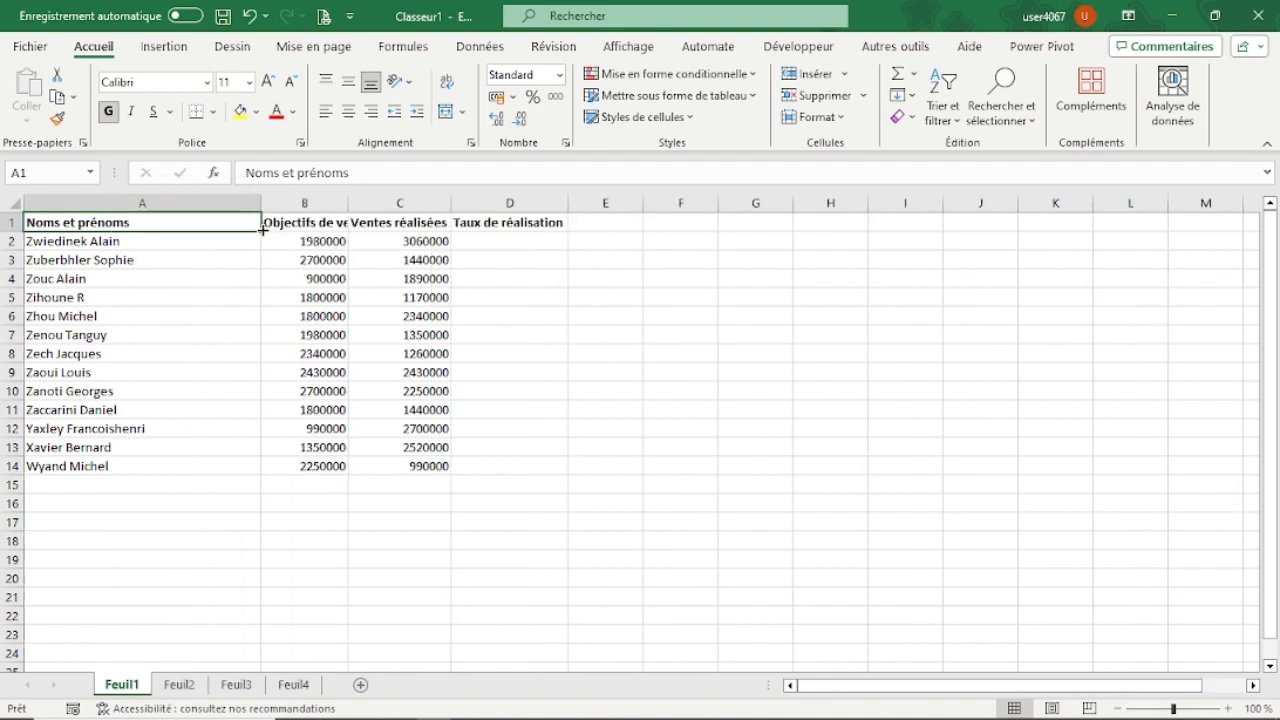
left_click(251, 17)
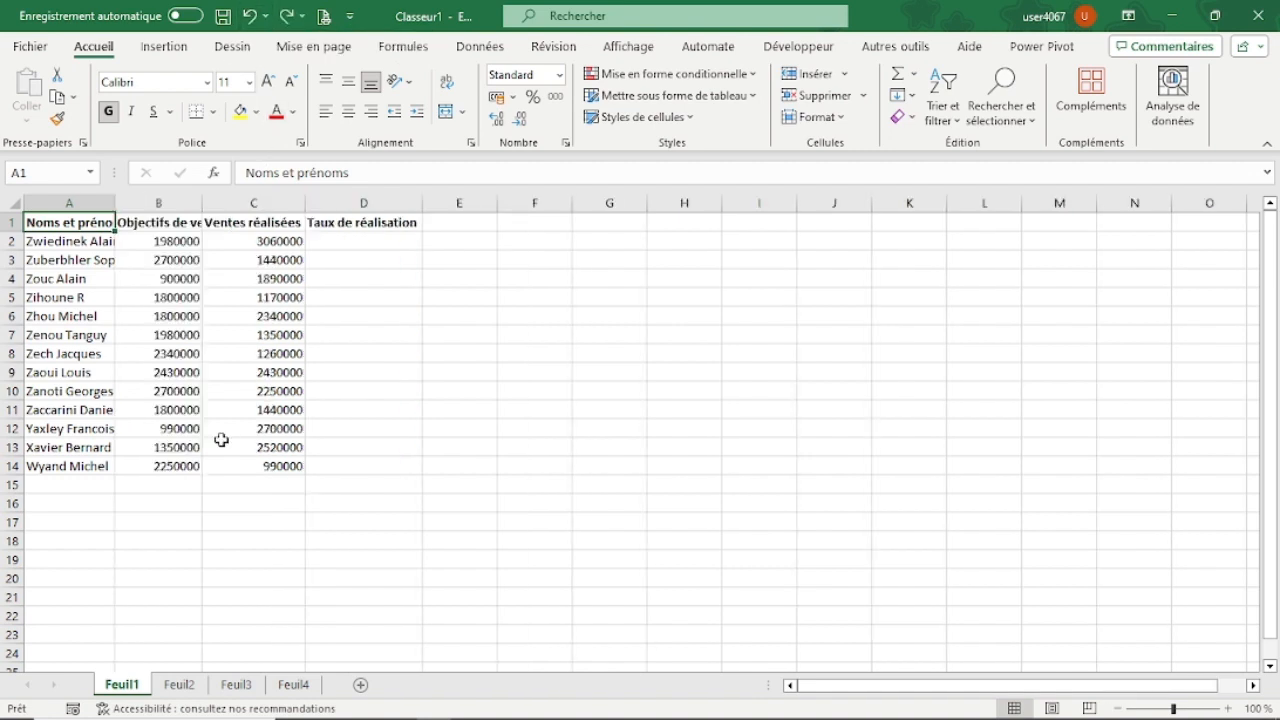
AutoFit the width of all columns in Feuil1 to their contents.
left_click(9, 204)
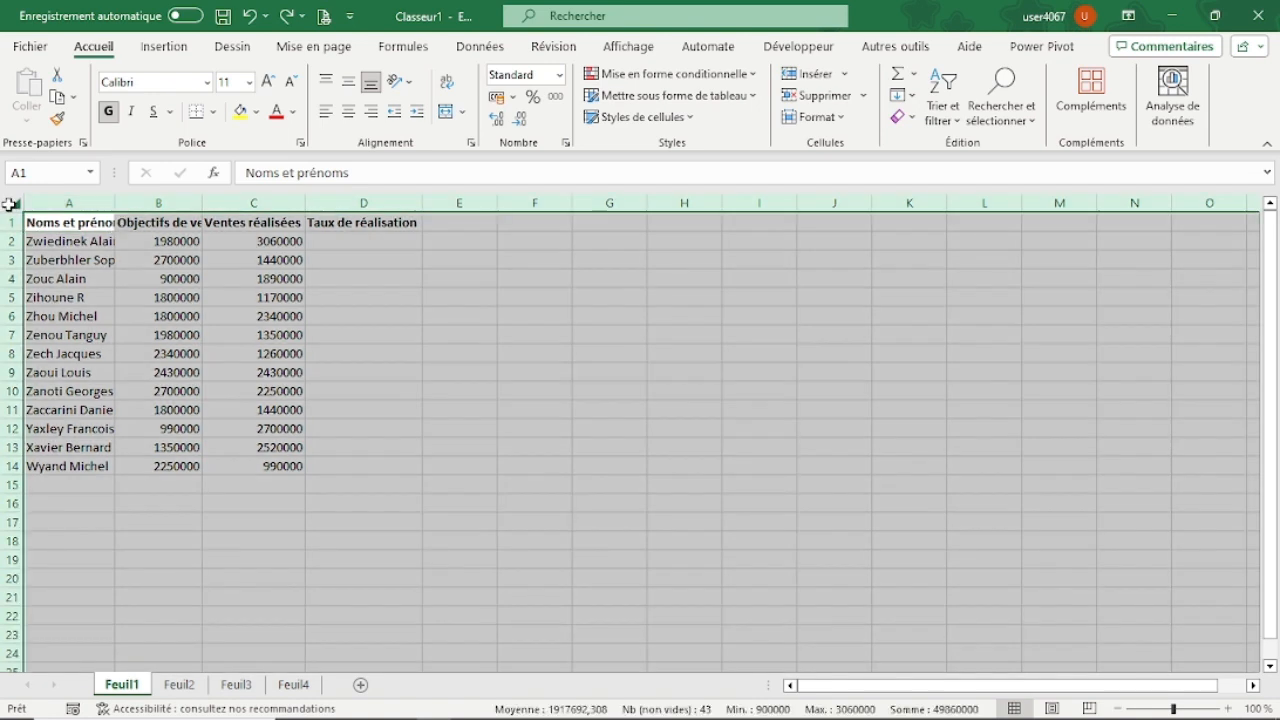
left_click(626, 48)
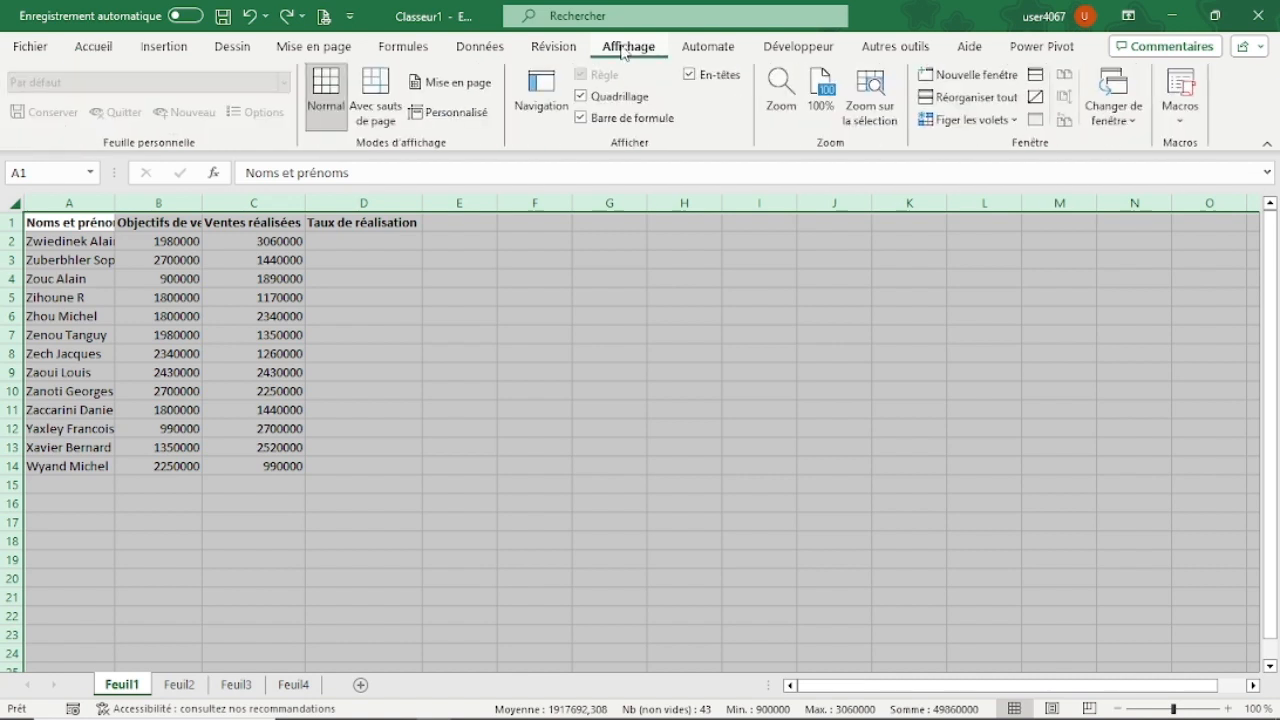
left_click(105, 48)
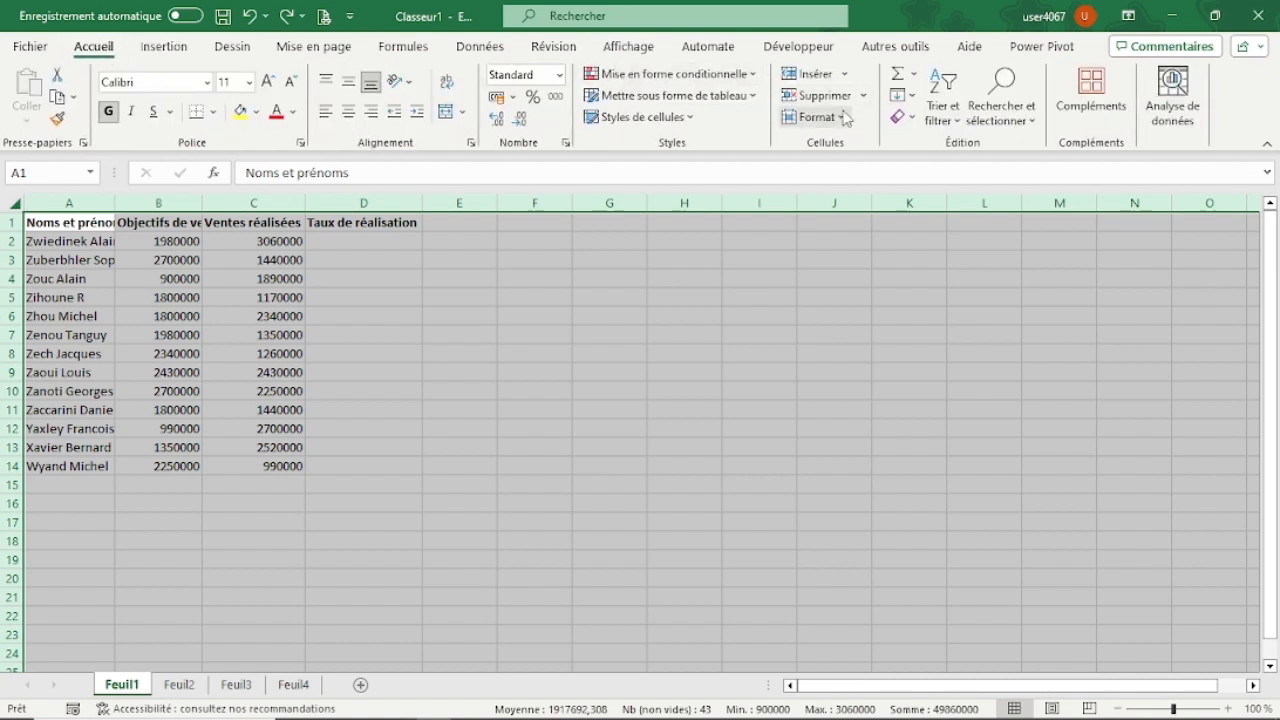
left_click(845, 119)
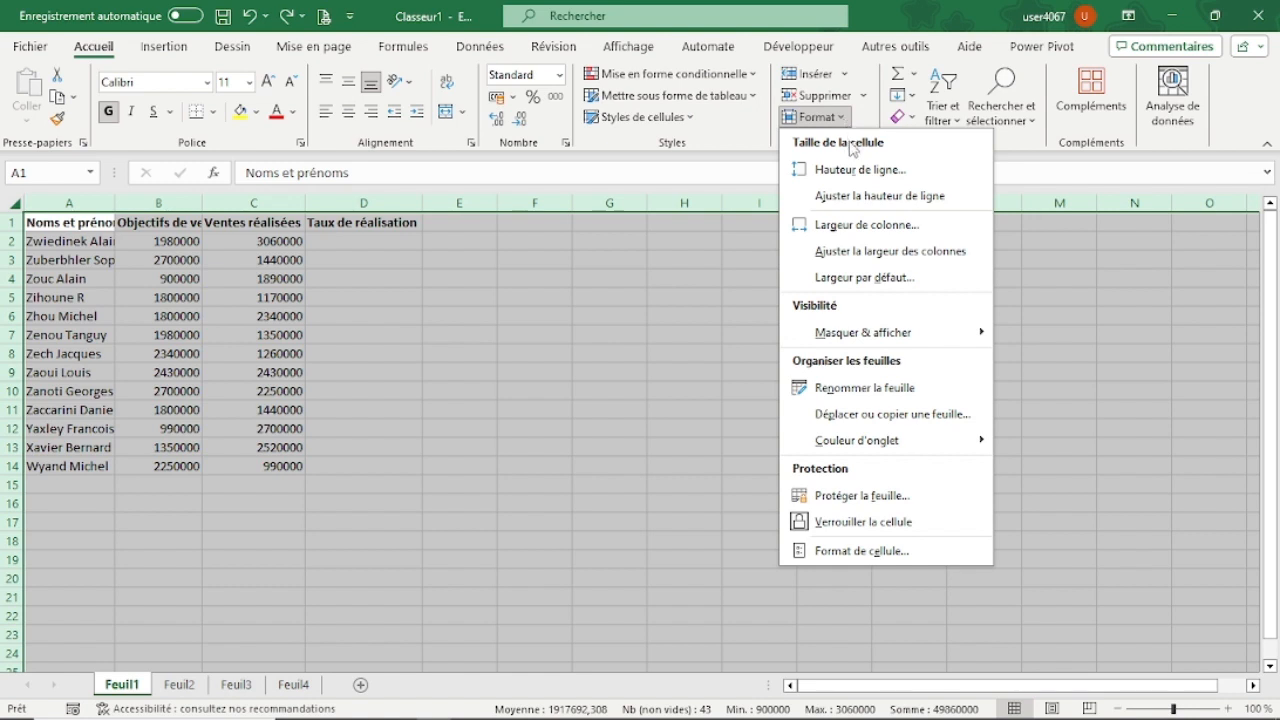
left_click(872, 252)
left_click(718, 332)
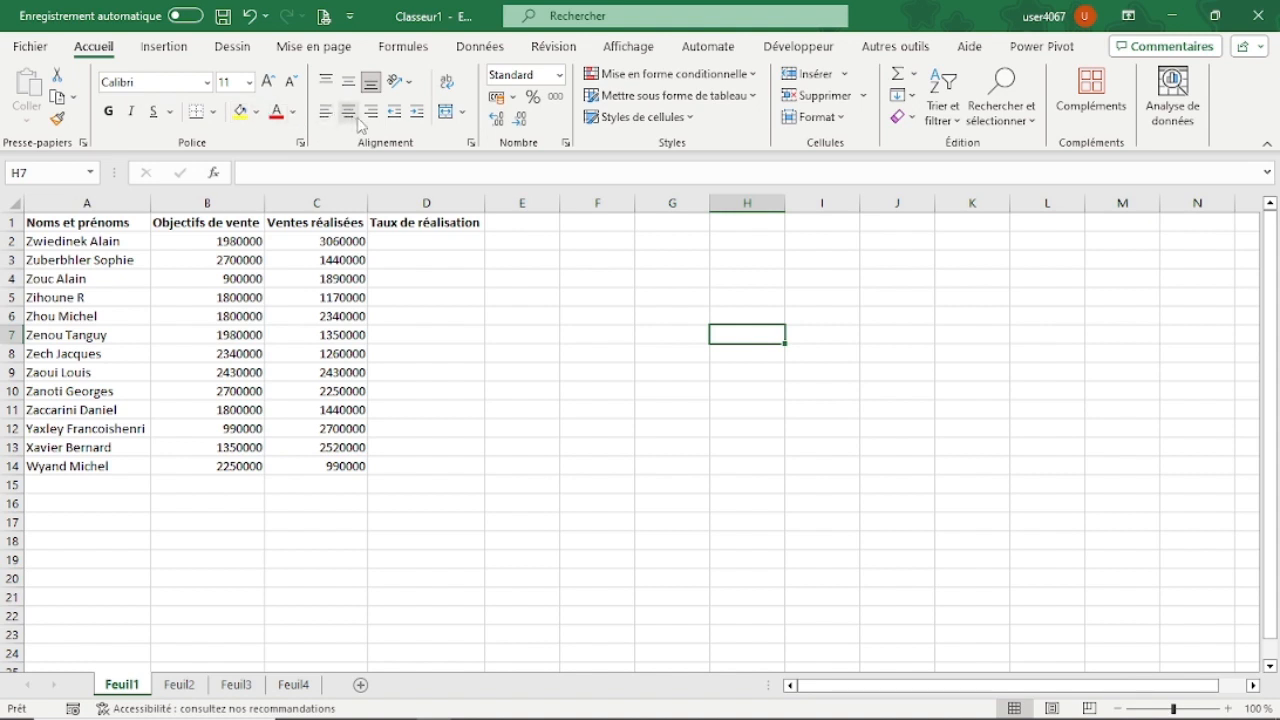
Review the available formatting, insertion, drawing and page layout commands and how they are grouped.
left_click(171, 285)
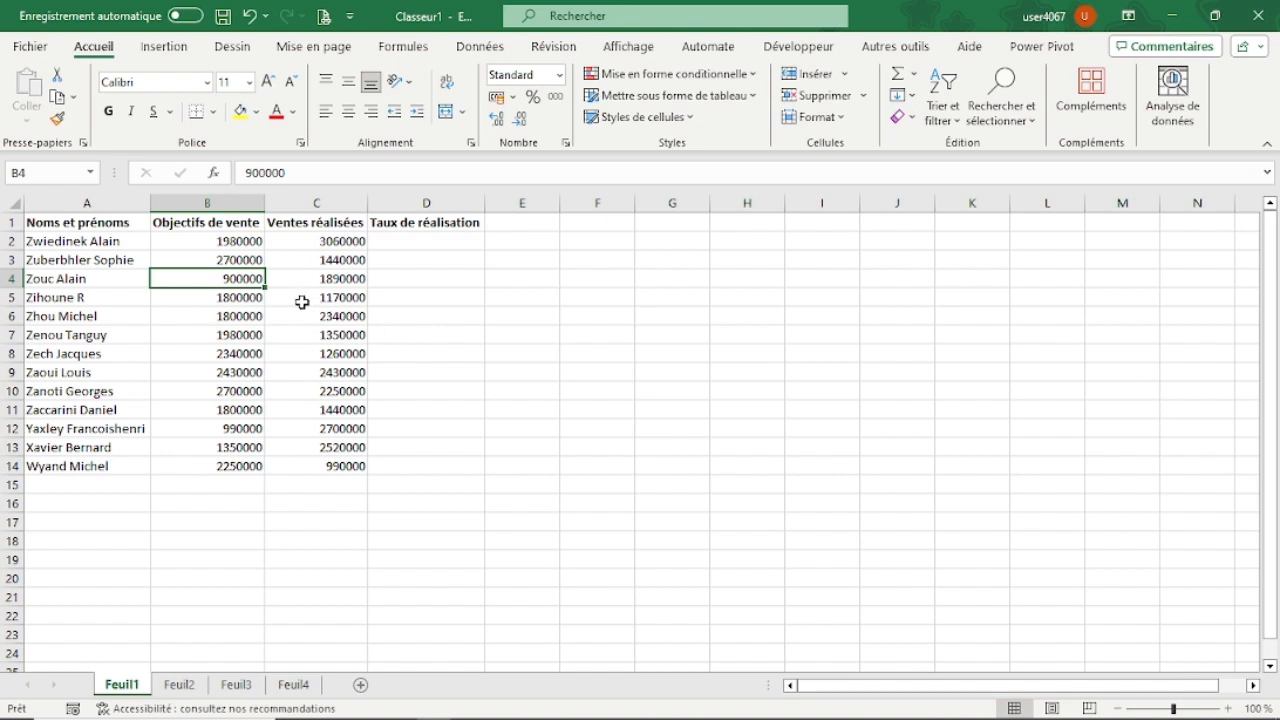
left_click(110, 224)
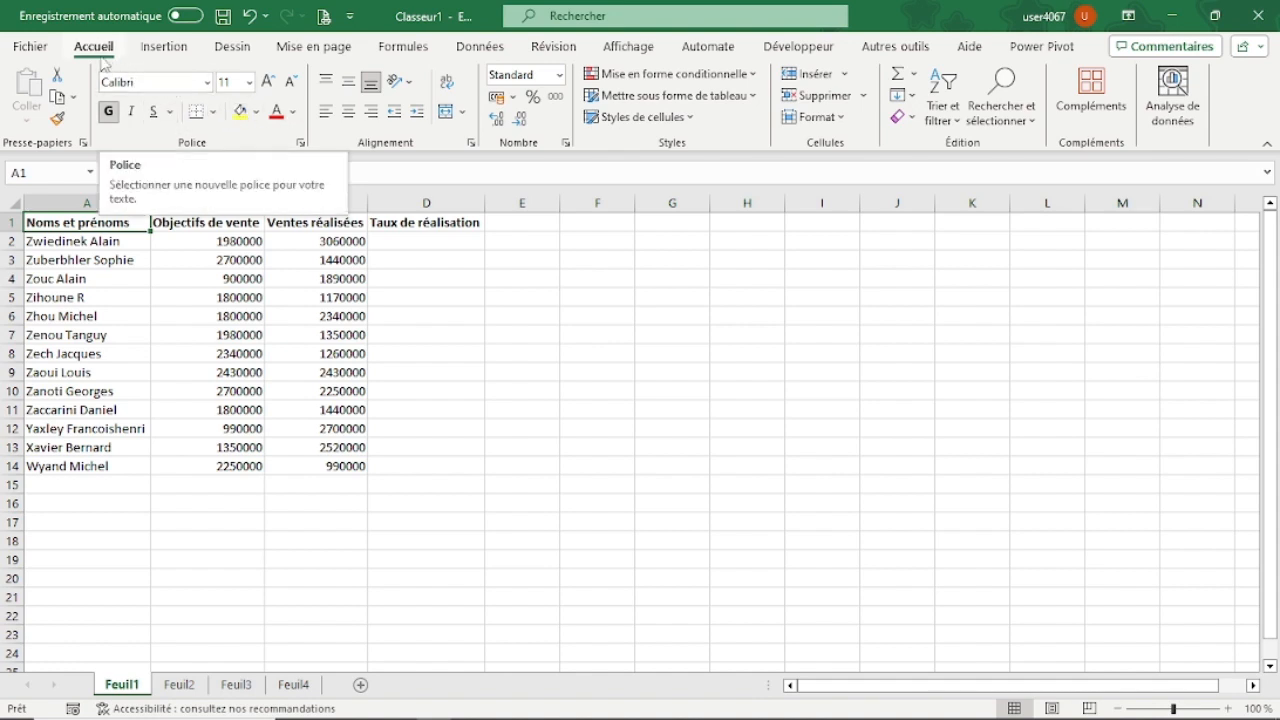
left_click(161, 50)
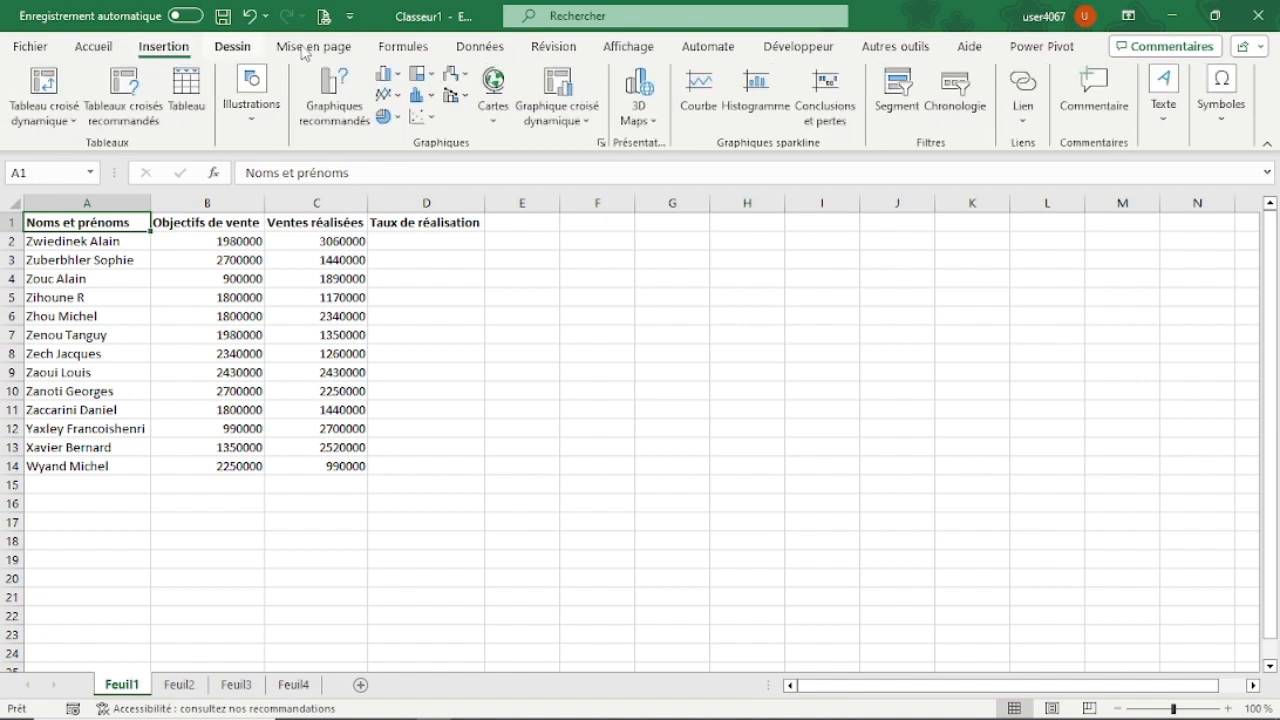
left_click(234, 48)
left_click(316, 47)
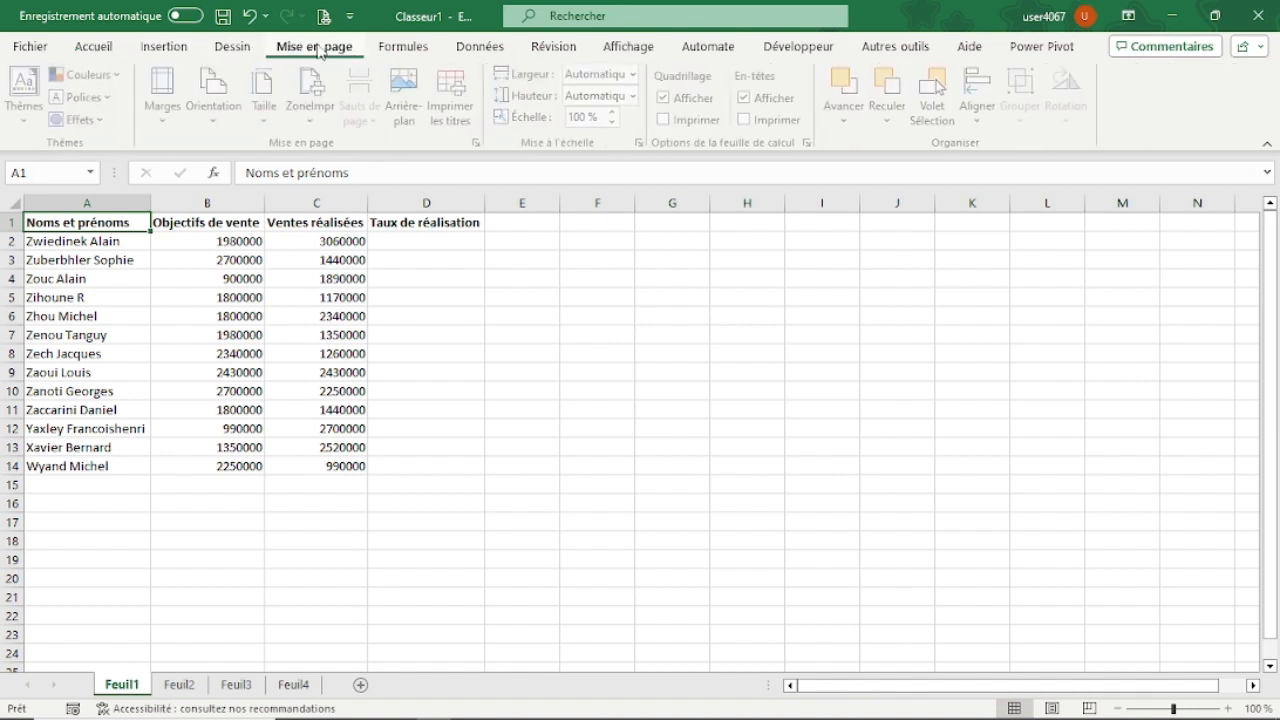
left_click(100, 52)
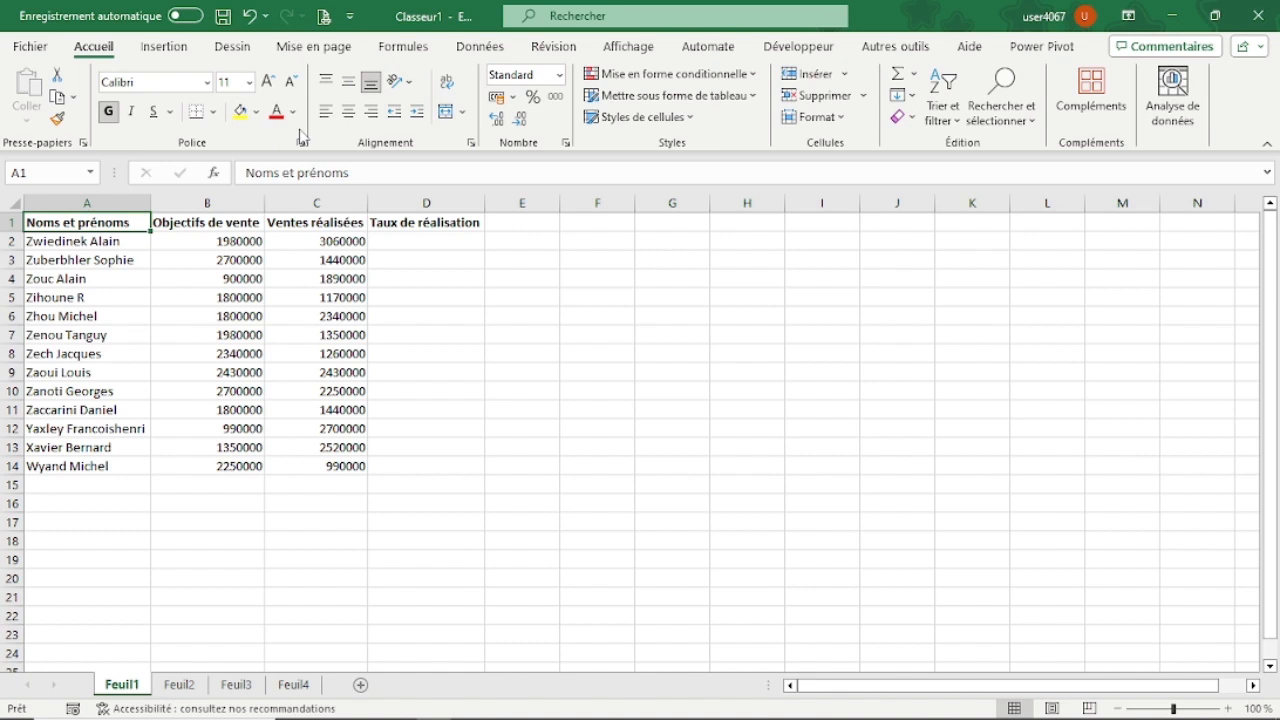
left_click(163, 47)
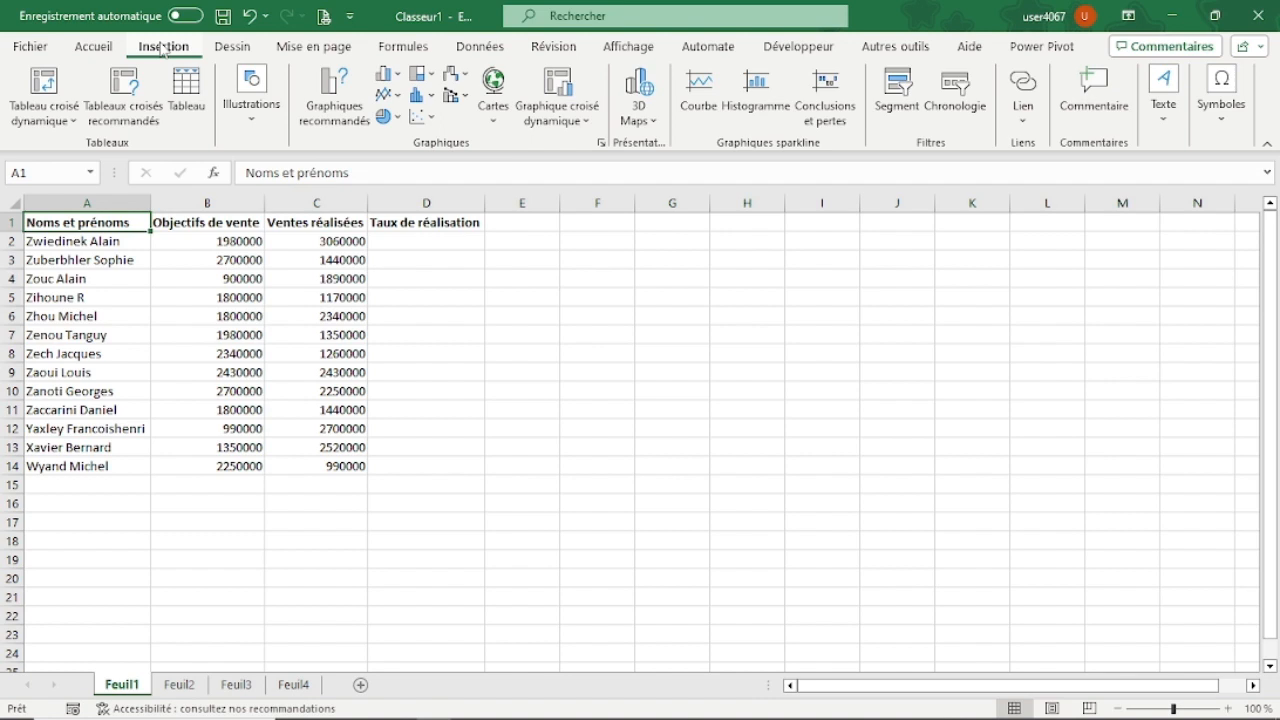
left_click(111, 55)
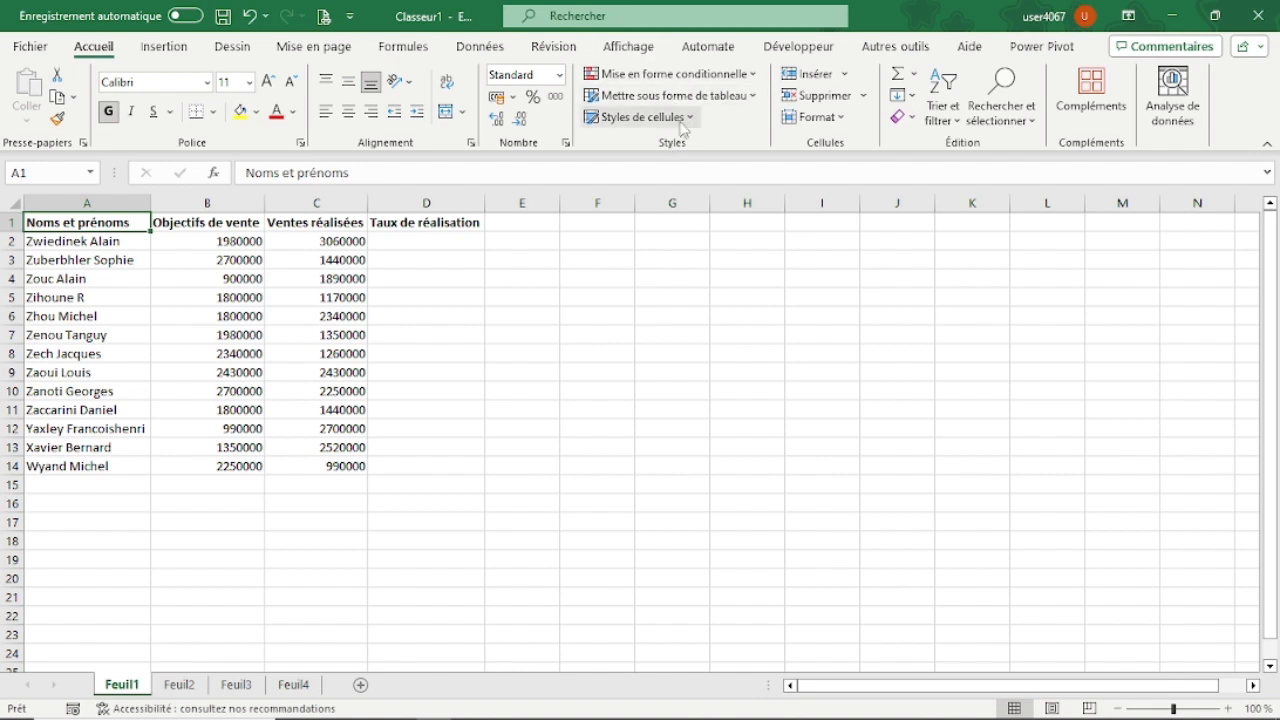
left_click(164, 47)
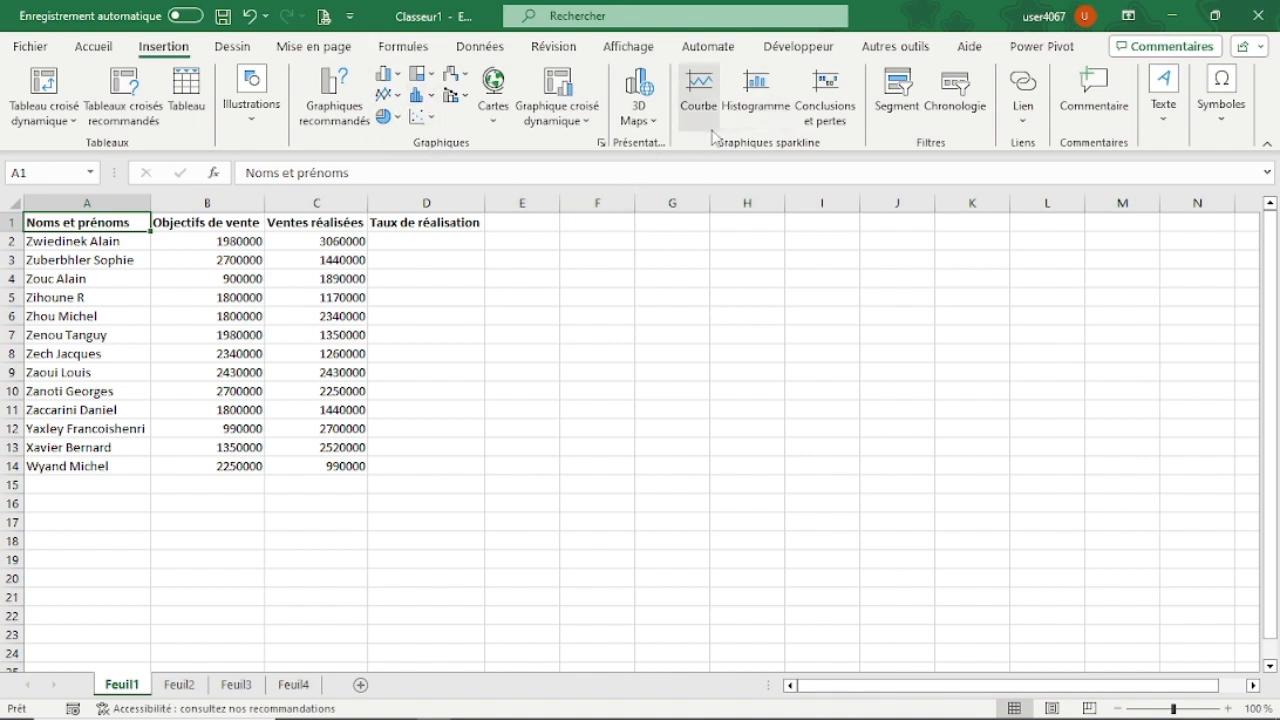
left_click(104, 50)
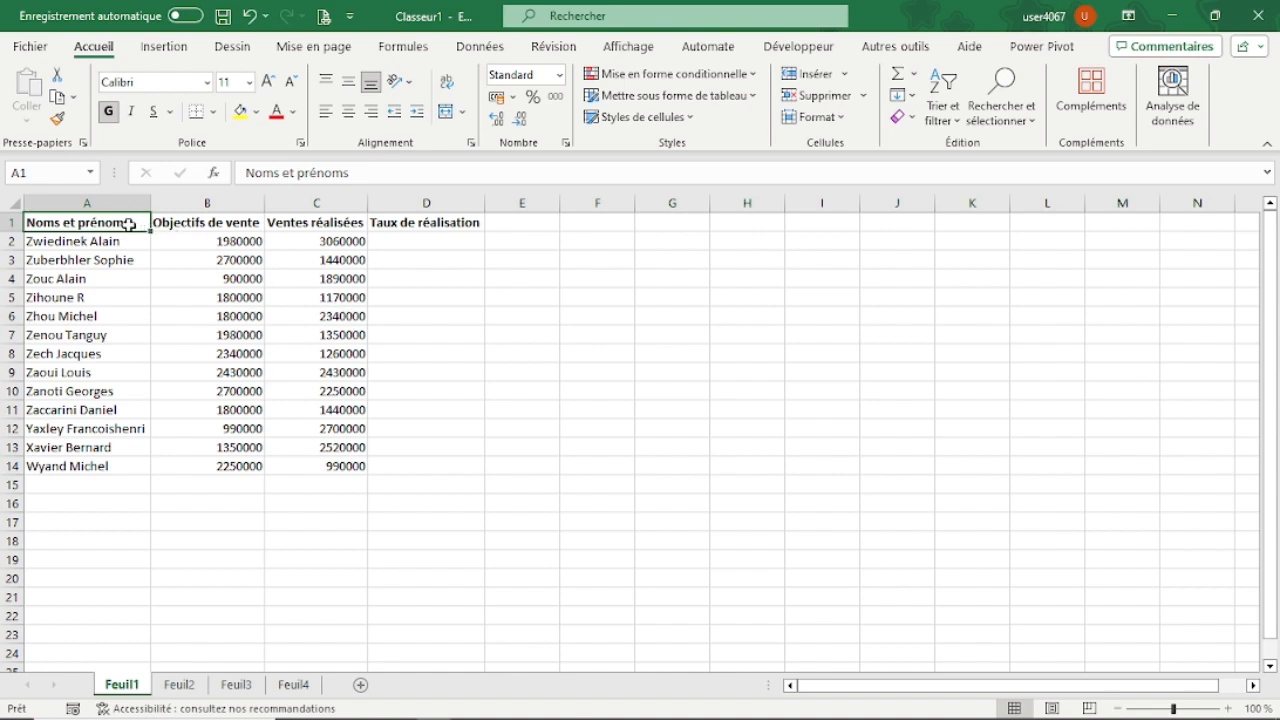
Apply all borders to the sales table in A1:D14.
left_click_drag(129, 224, 463, 477)
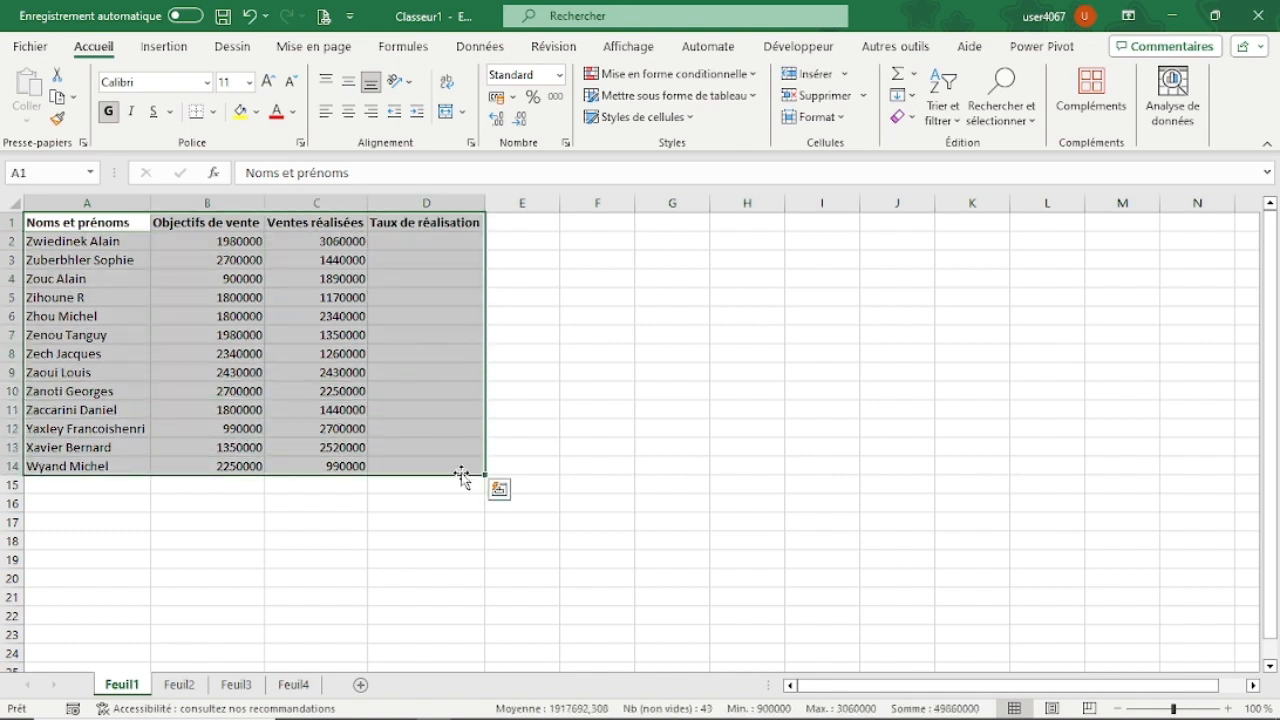
left_click(214, 113)
left_click(213, 300)
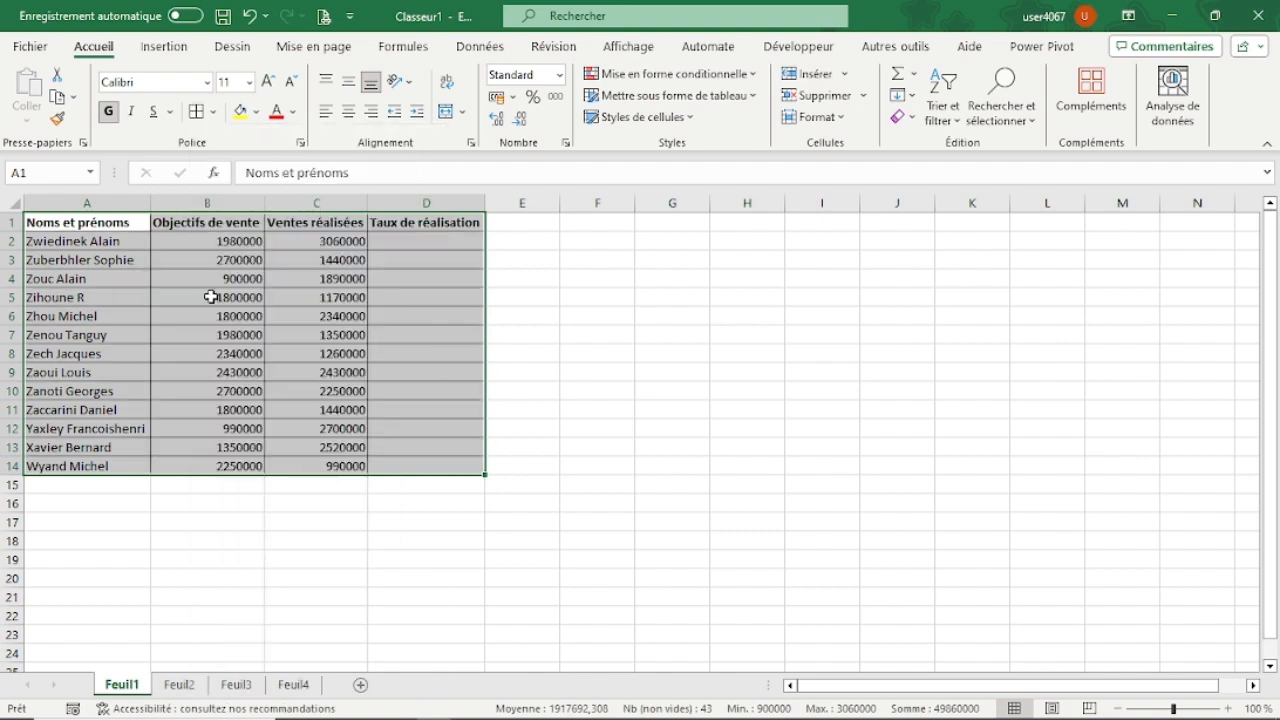
left_click(348, 501)
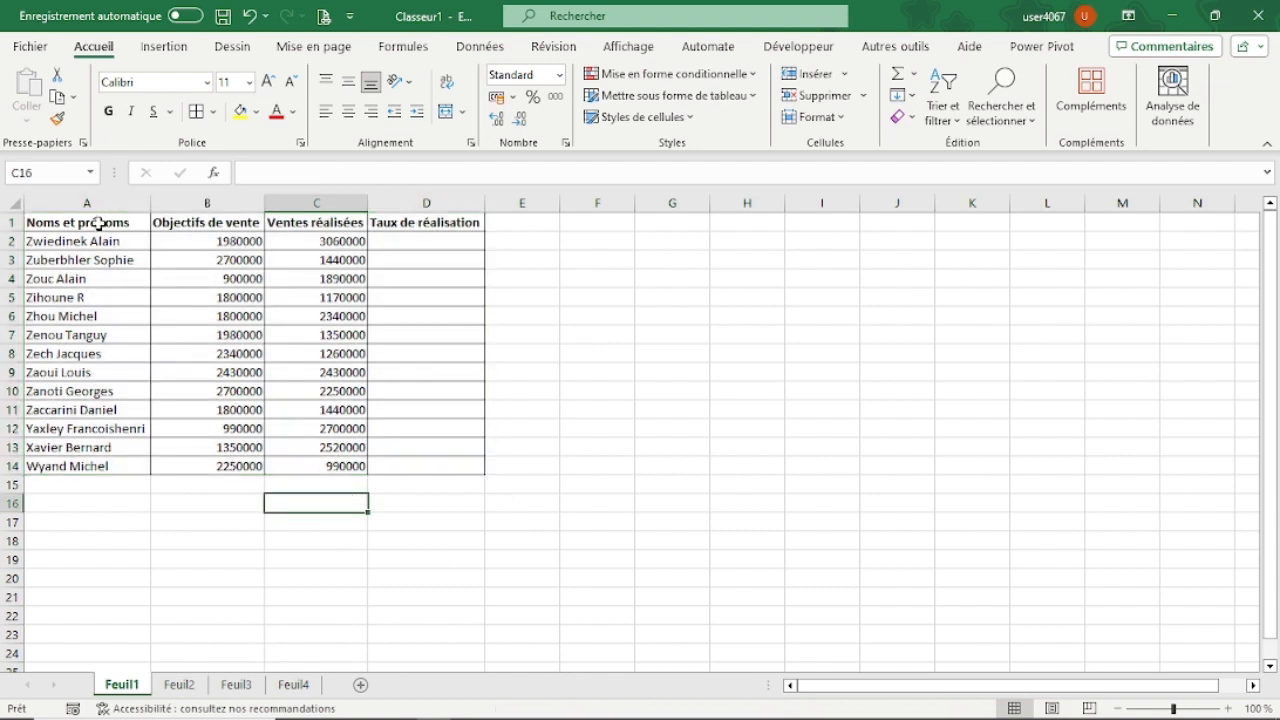
Fill the header cells A1:D1 with yellow, and replace the fill with a light blue theme colour.
left_click_drag(98, 224, 397, 217)
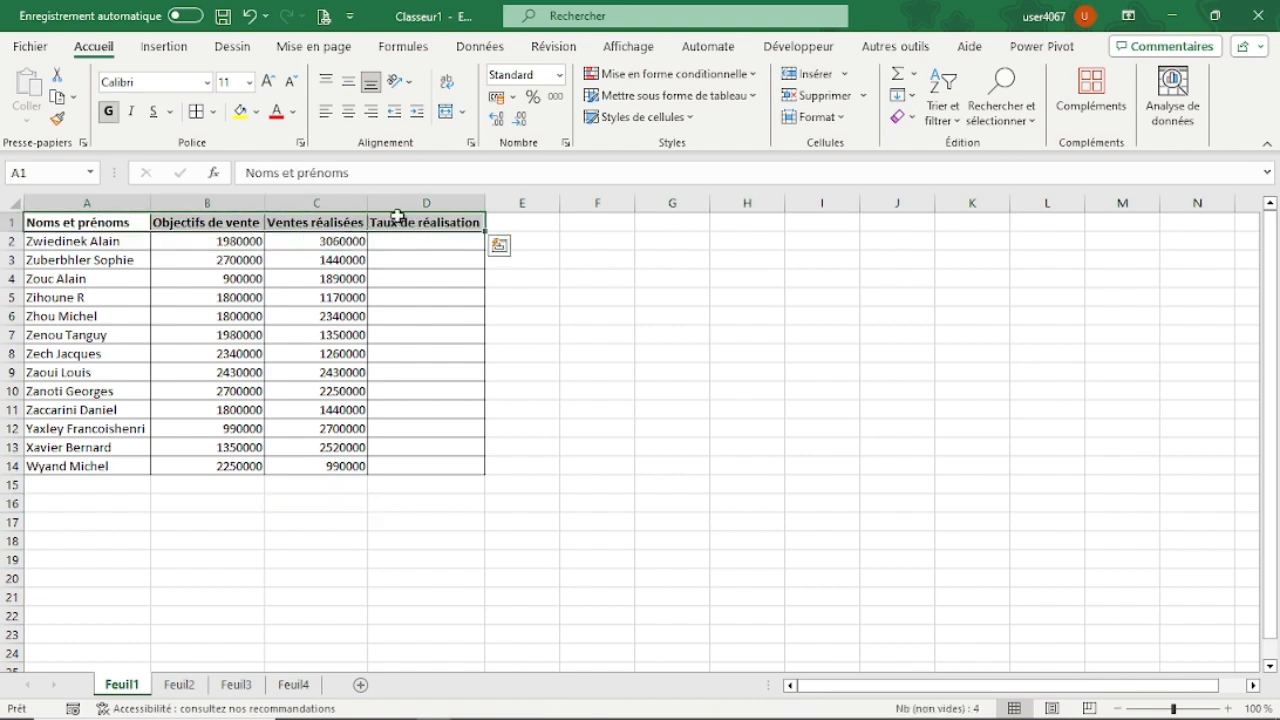
left_click(240, 112)
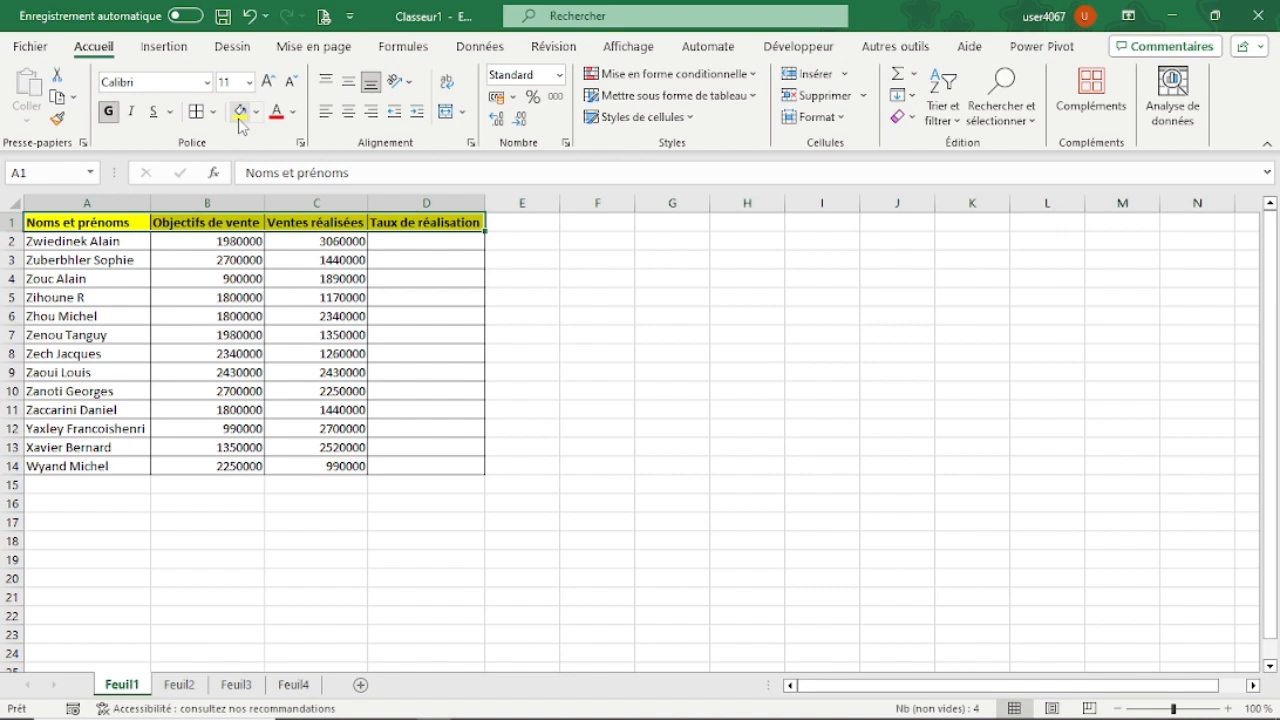
left_click(256, 112)
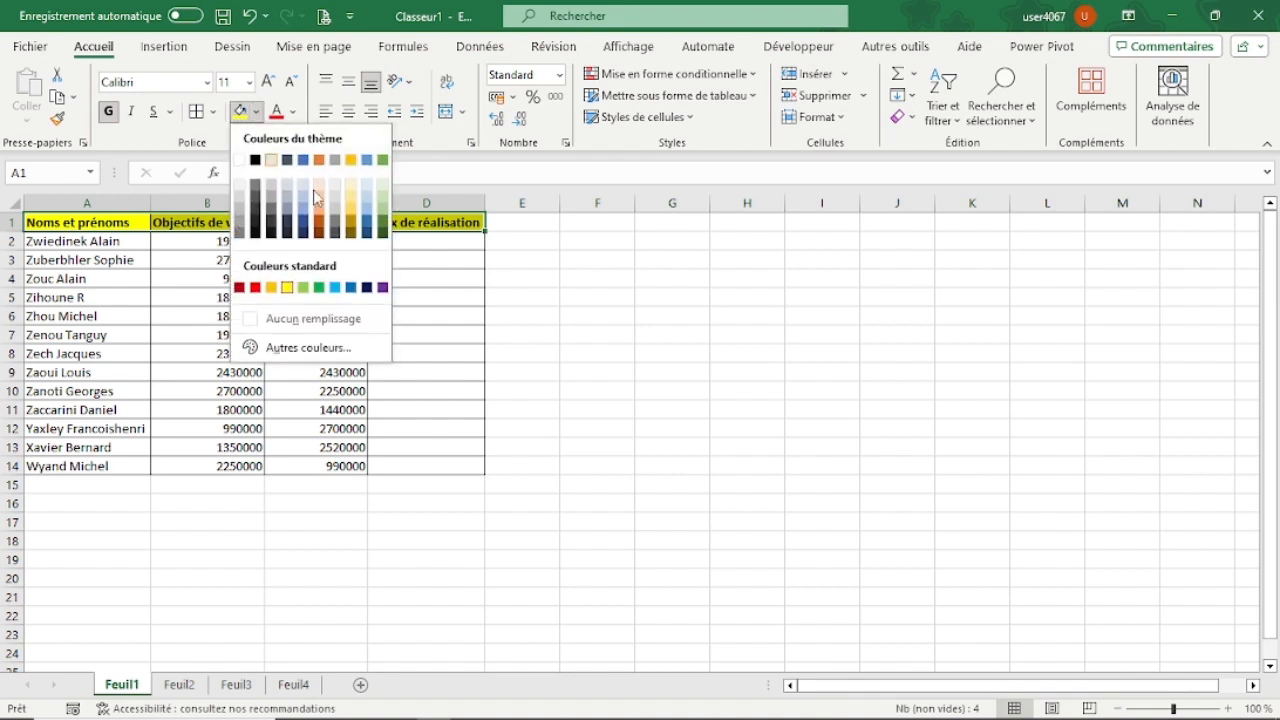
left_click(370, 217)
left_click(403, 390)
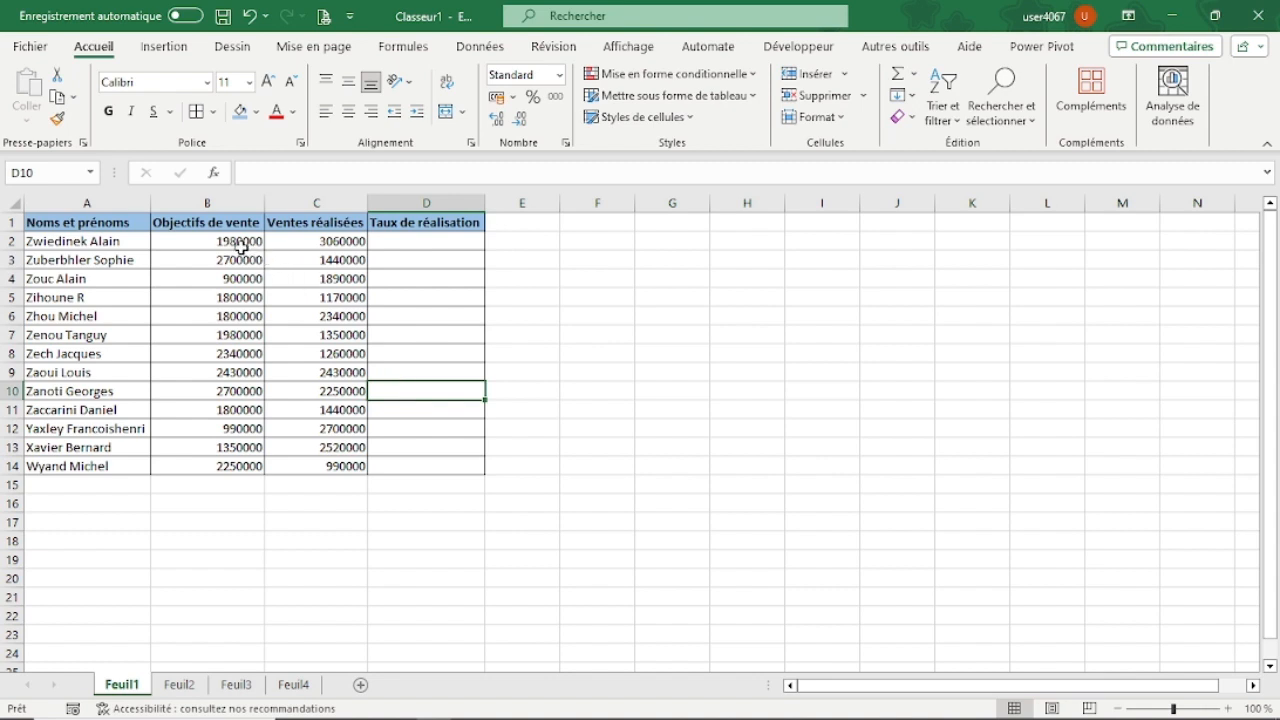
Format the first sales target in B2 with a thousands separator and three decimal places.
left_click_drag(229, 246, 229, 466)
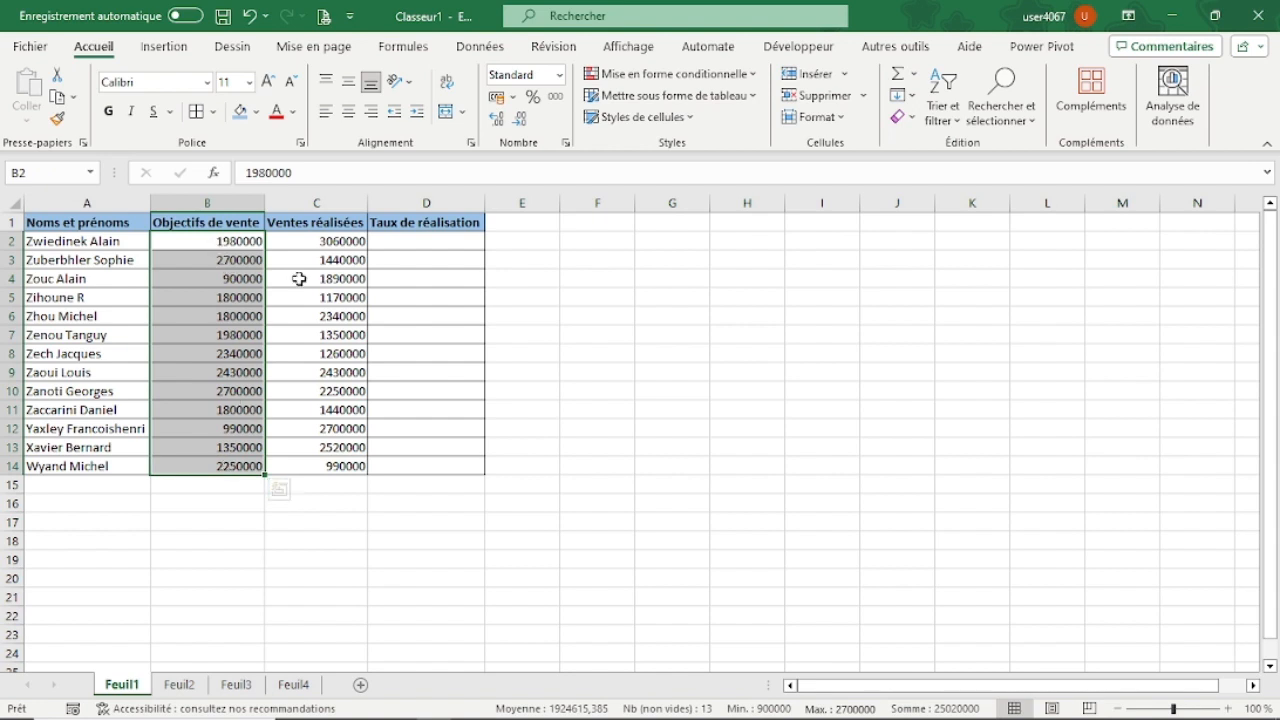
left_click(224, 241)
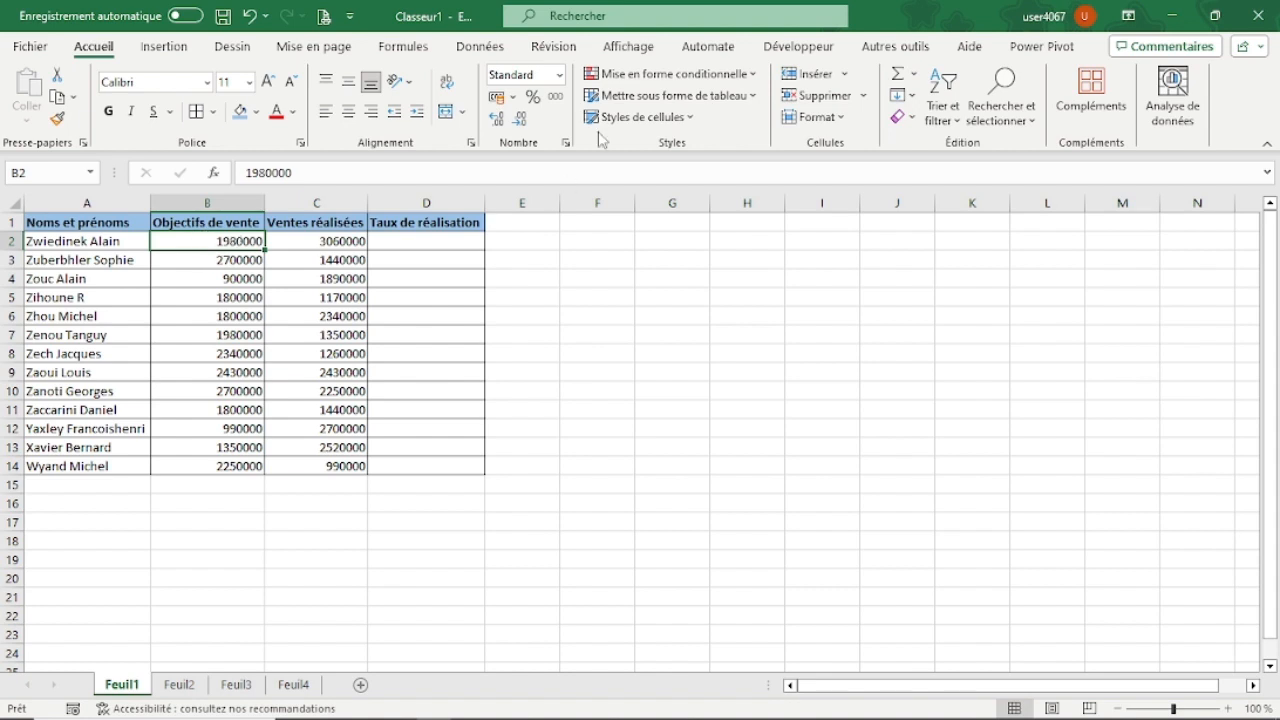
left_click(555, 98)
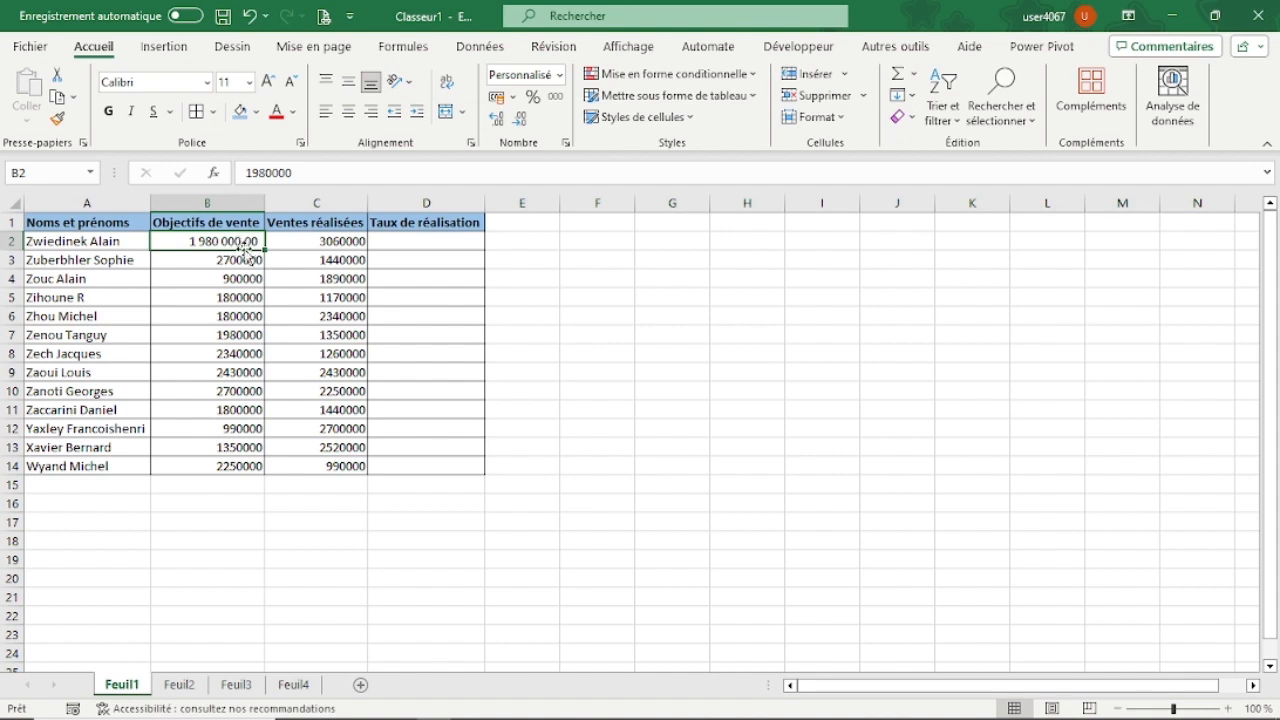
left_click(500, 120)
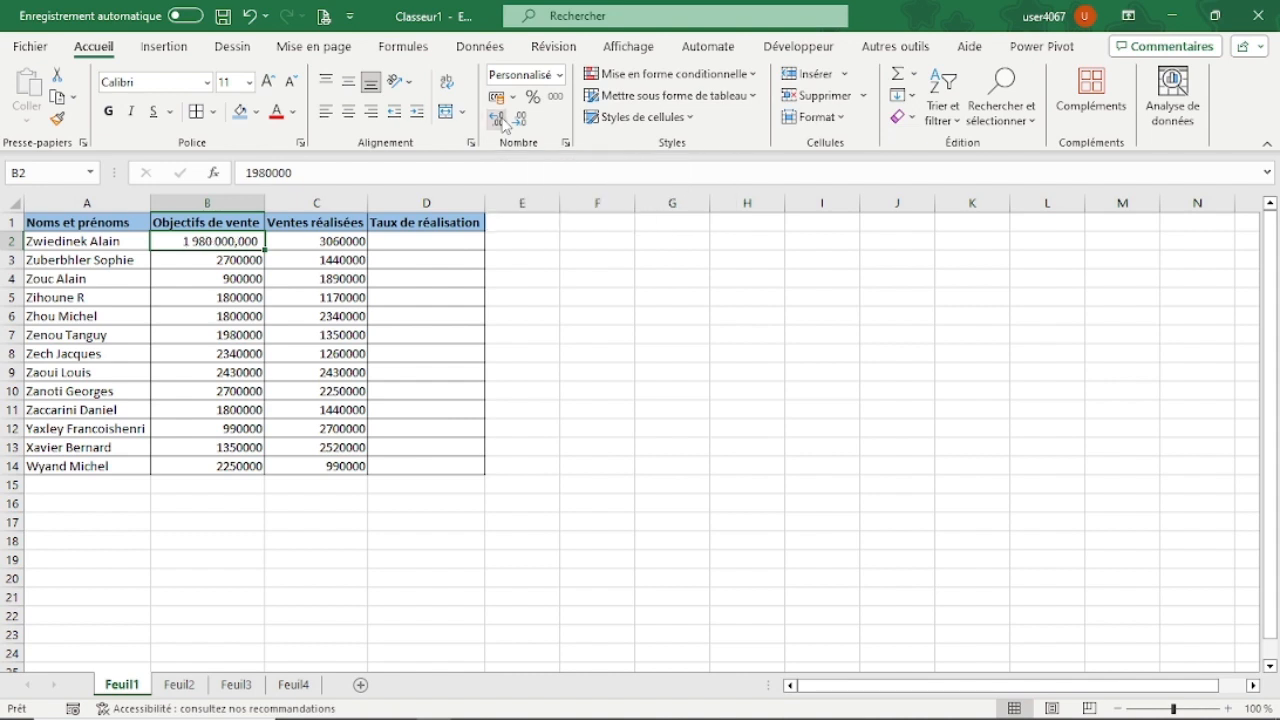
Show a fourth decimal place on the sales target in B2, and reduce its format to no decimals.
left_click(500, 120)
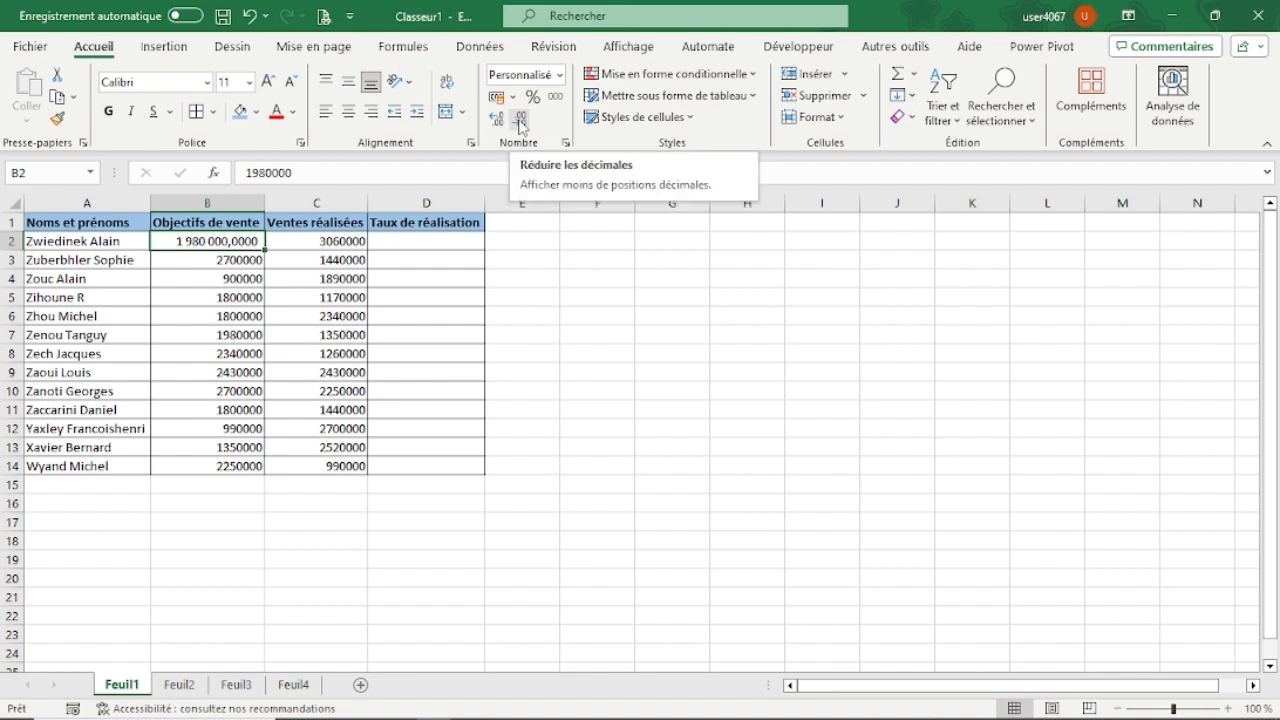
left_click(520, 118)
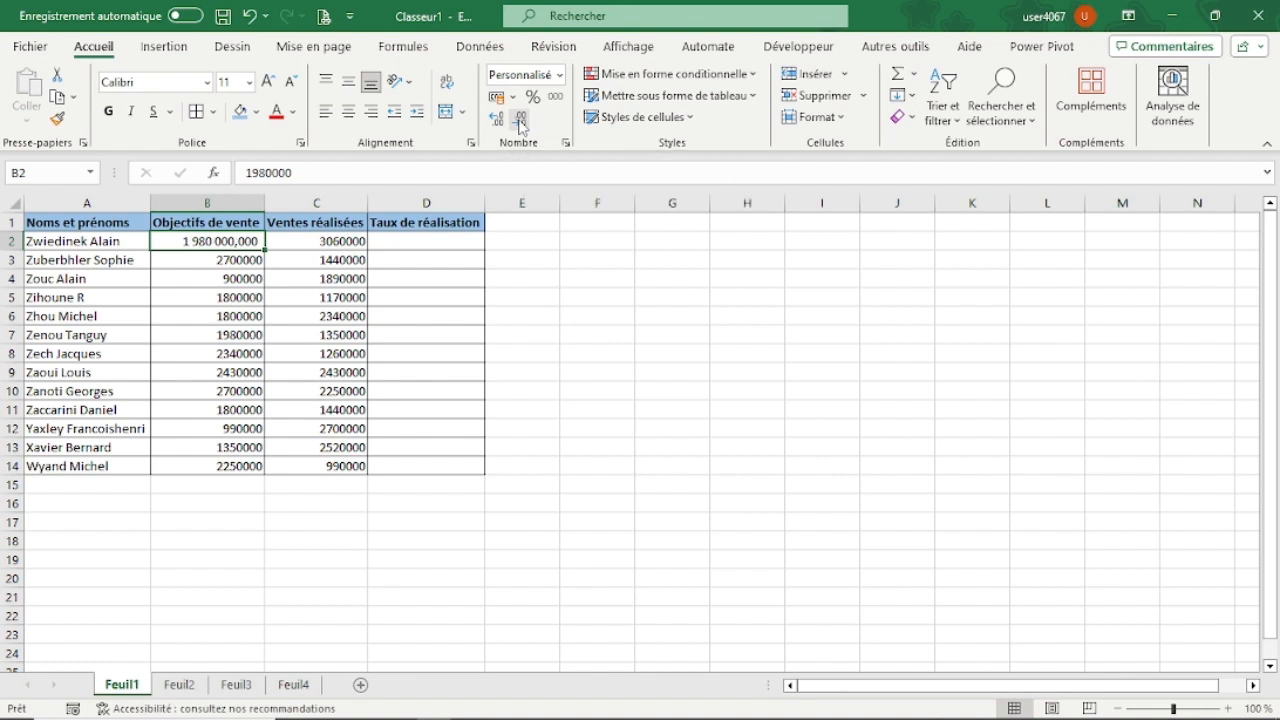
left_click(520, 118)
left_click(520, 118)
left_click(520, 118)
left_click(572, 305)
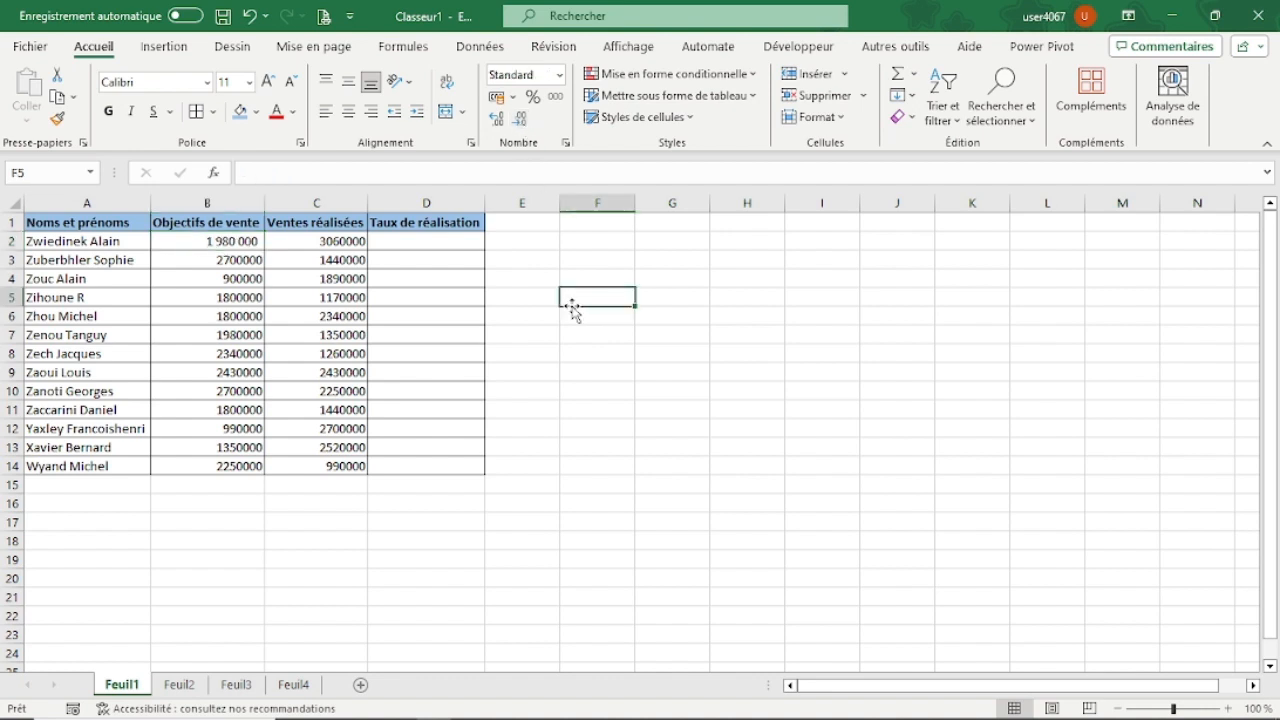
Format the sales figures in B2:C14 with a thousands separator and no decimals.
left_click(236, 242)
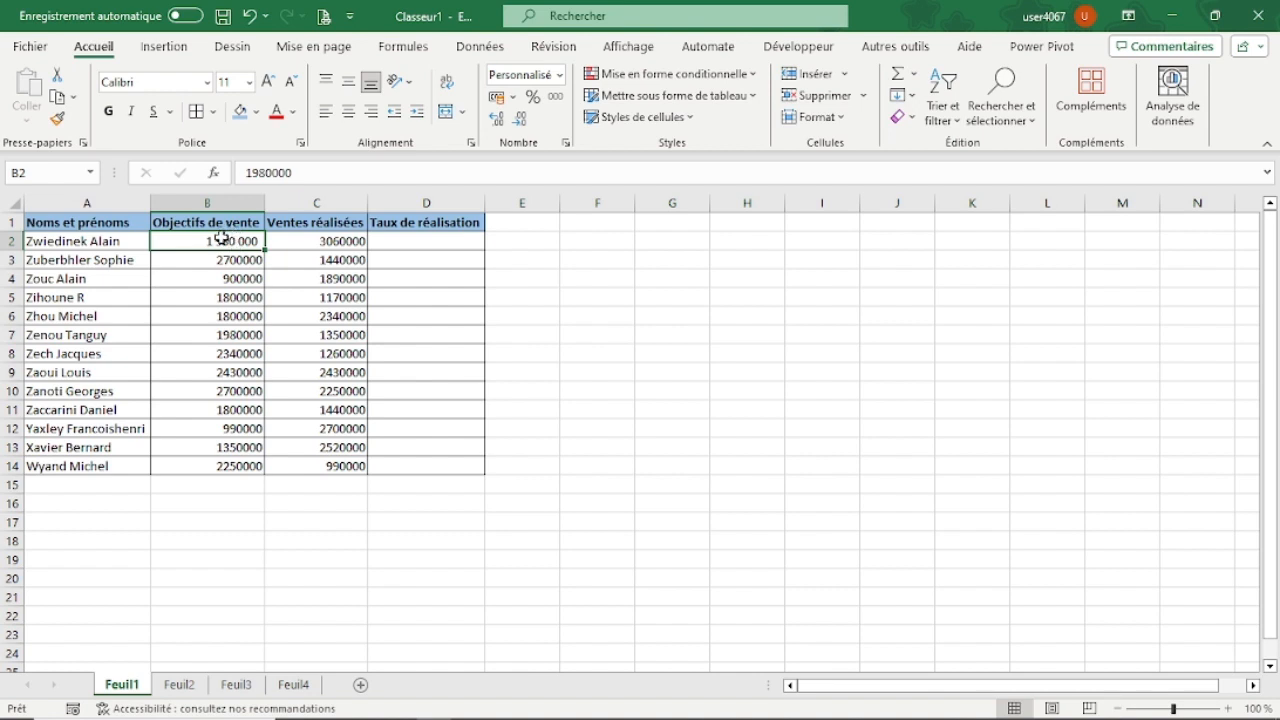
left_click_drag(226, 241, 332, 465)
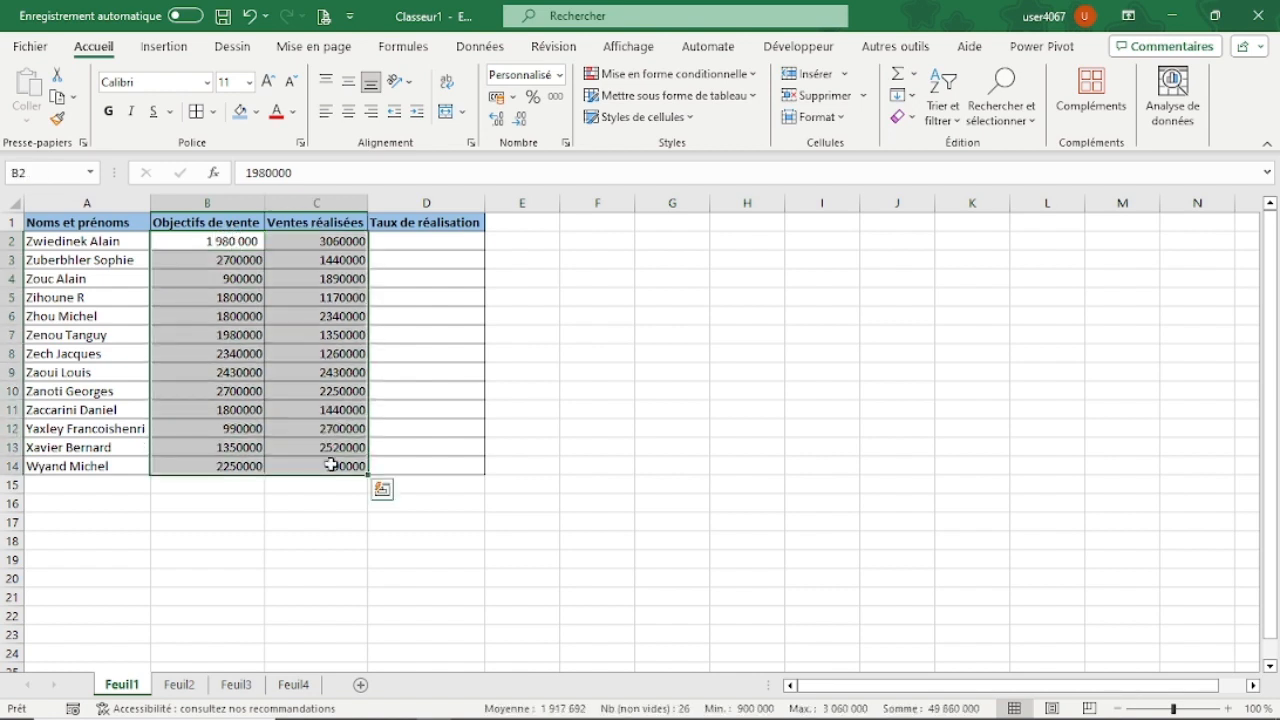
left_click(556, 96)
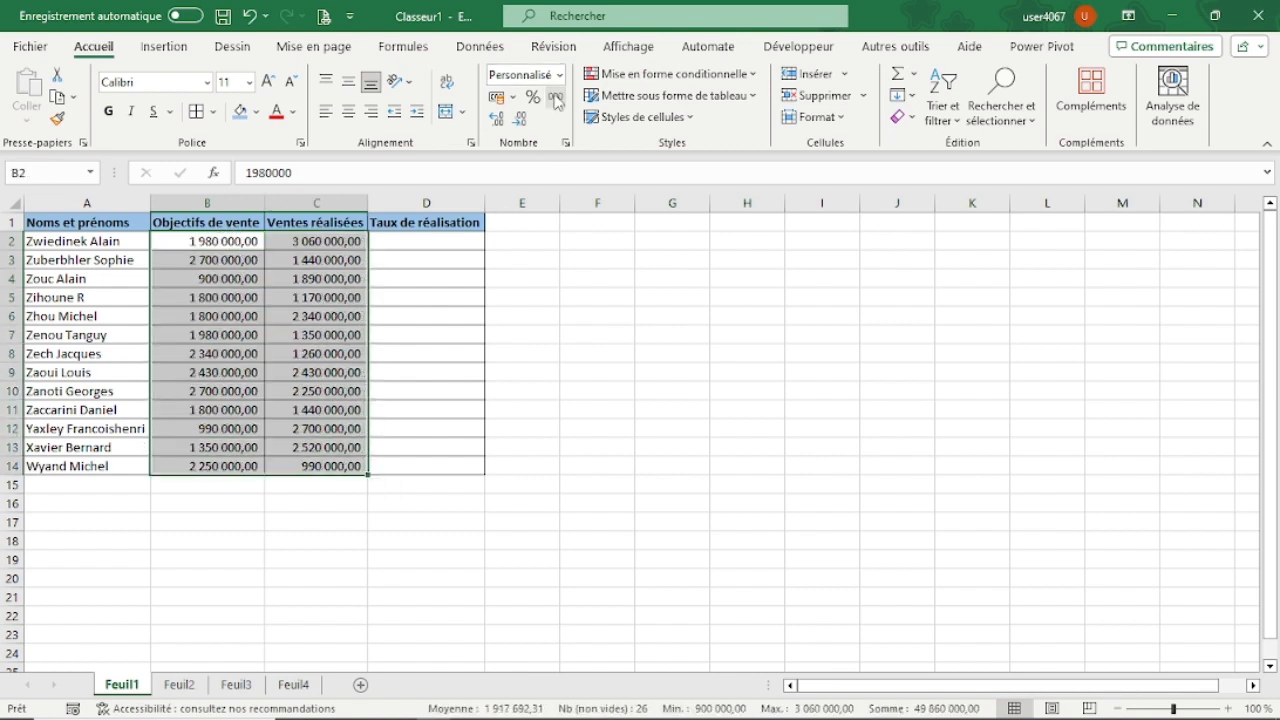
left_click(521, 119)
left_click(521, 119)
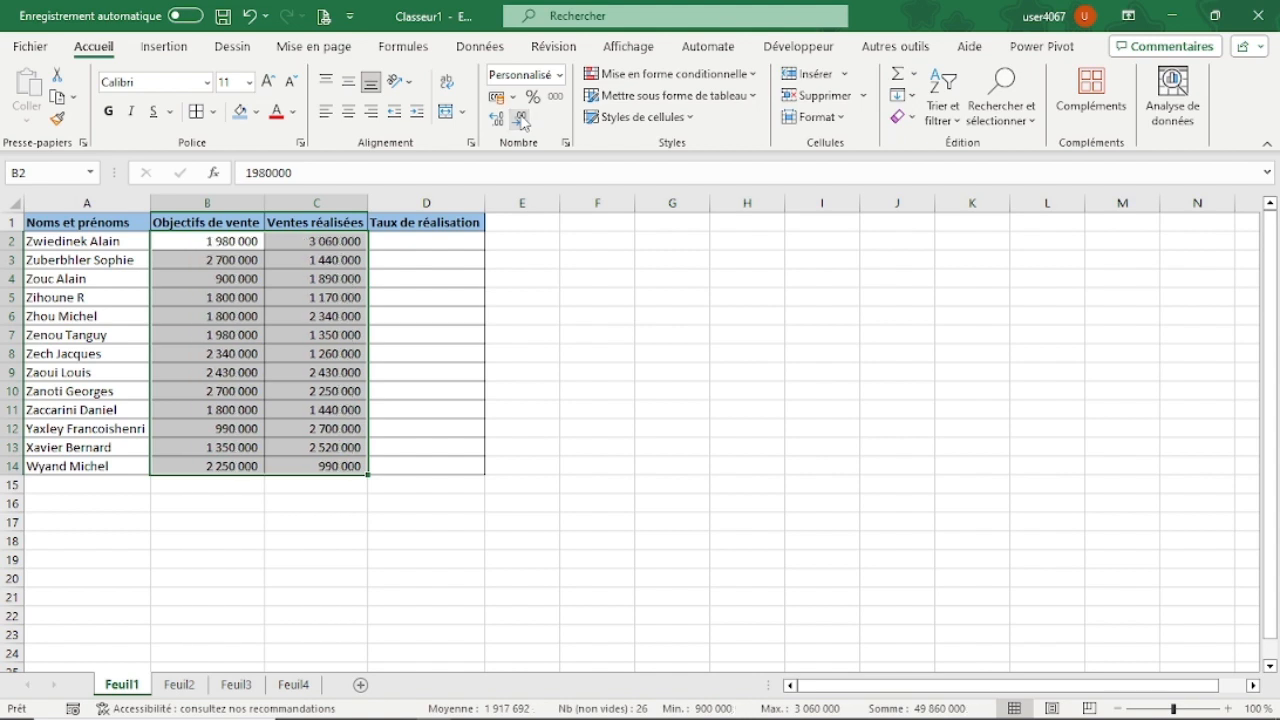
left_click(522, 258)
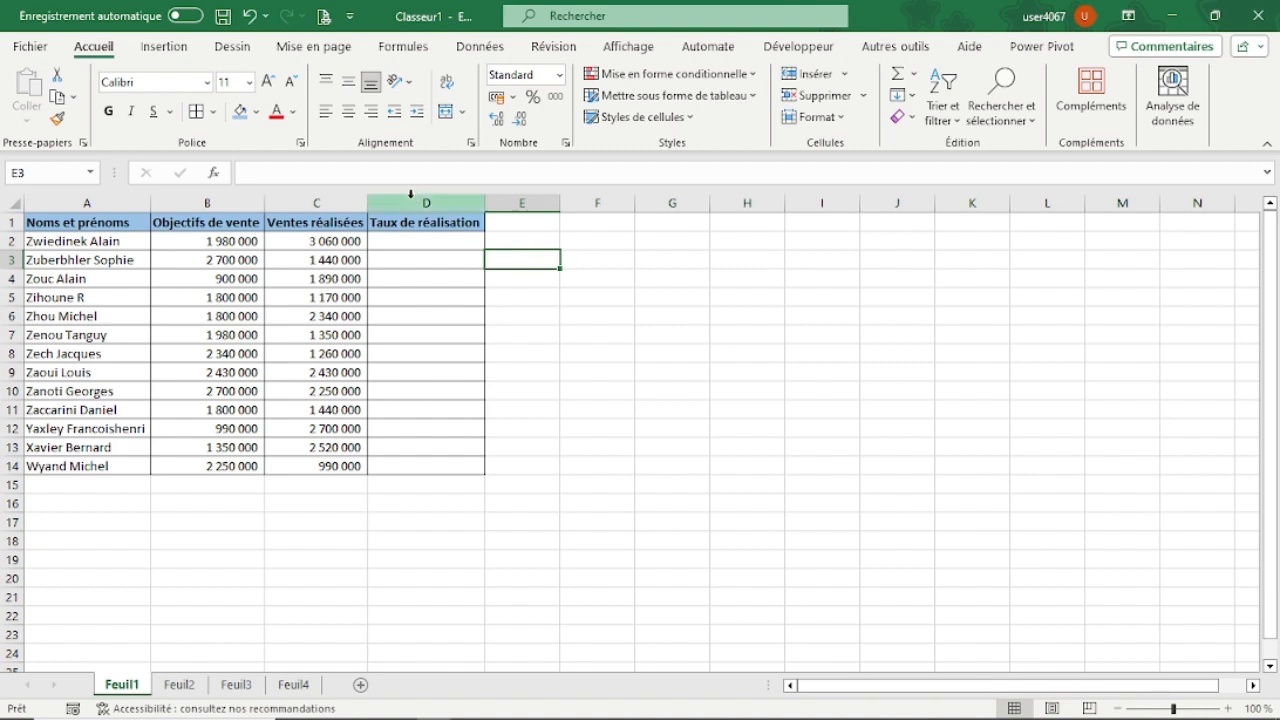
Undo the thousands separator and decimal changes made to B2:C14.
left_click(250, 17)
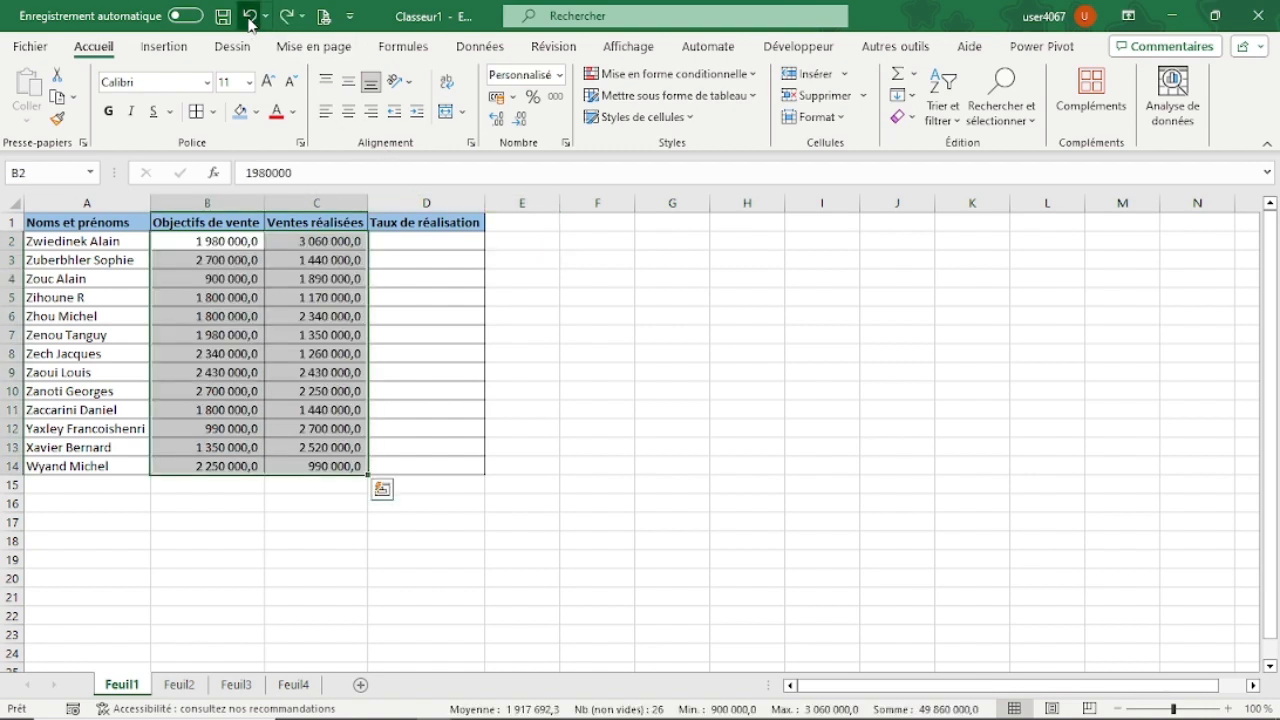
left_click(250, 17)
left_click(451, 336)
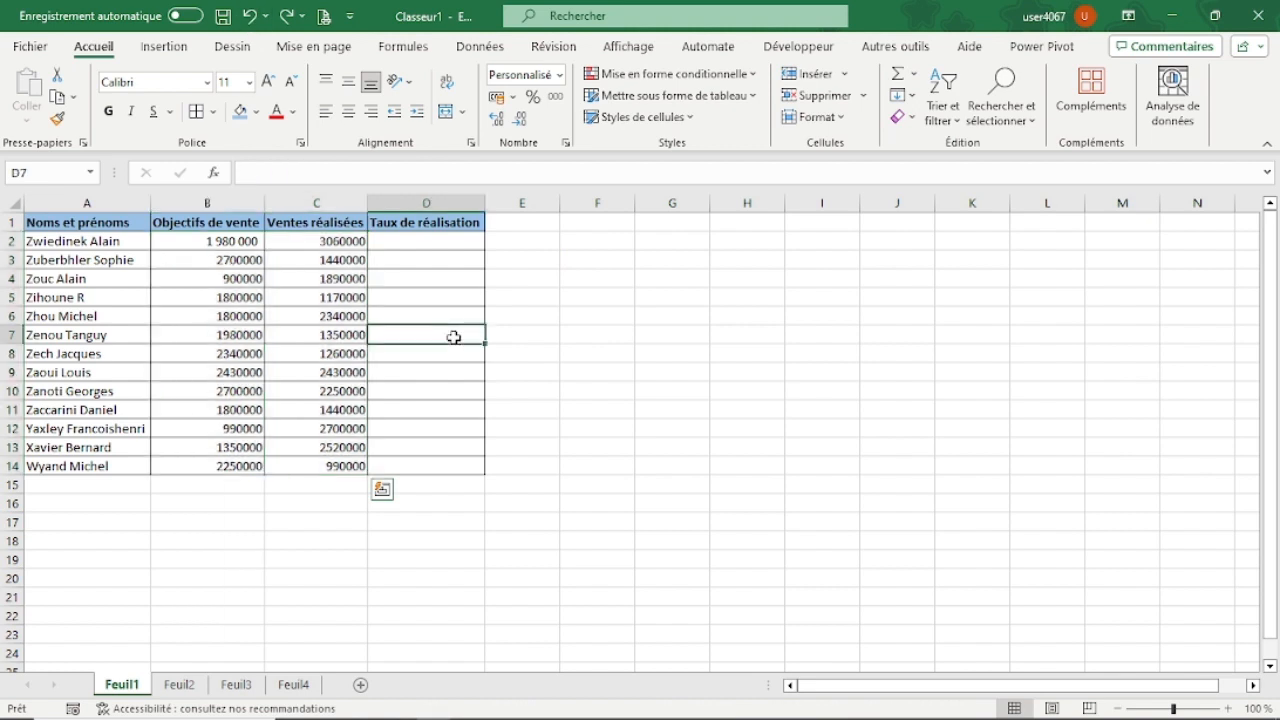
Copy the format of B2 onto B2:C14 with a single use of the Format Painter, and undo it.
left_click(229, 241)
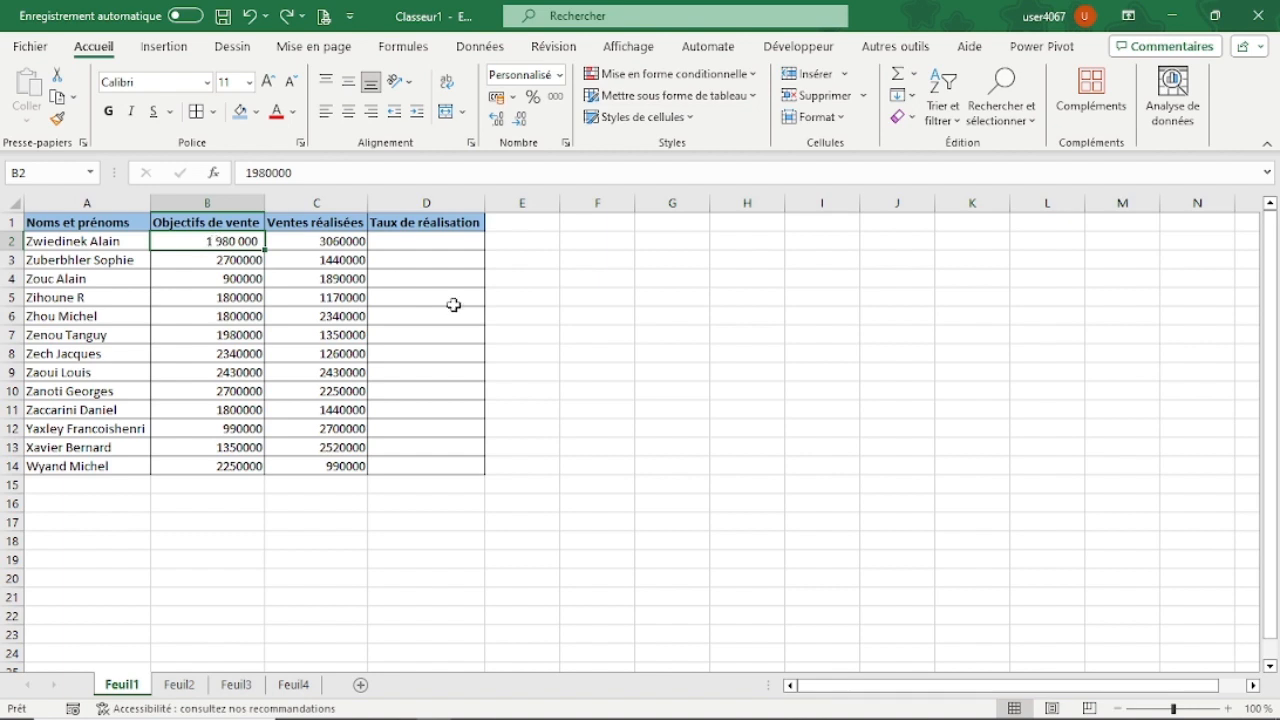
left_click(58, 120)
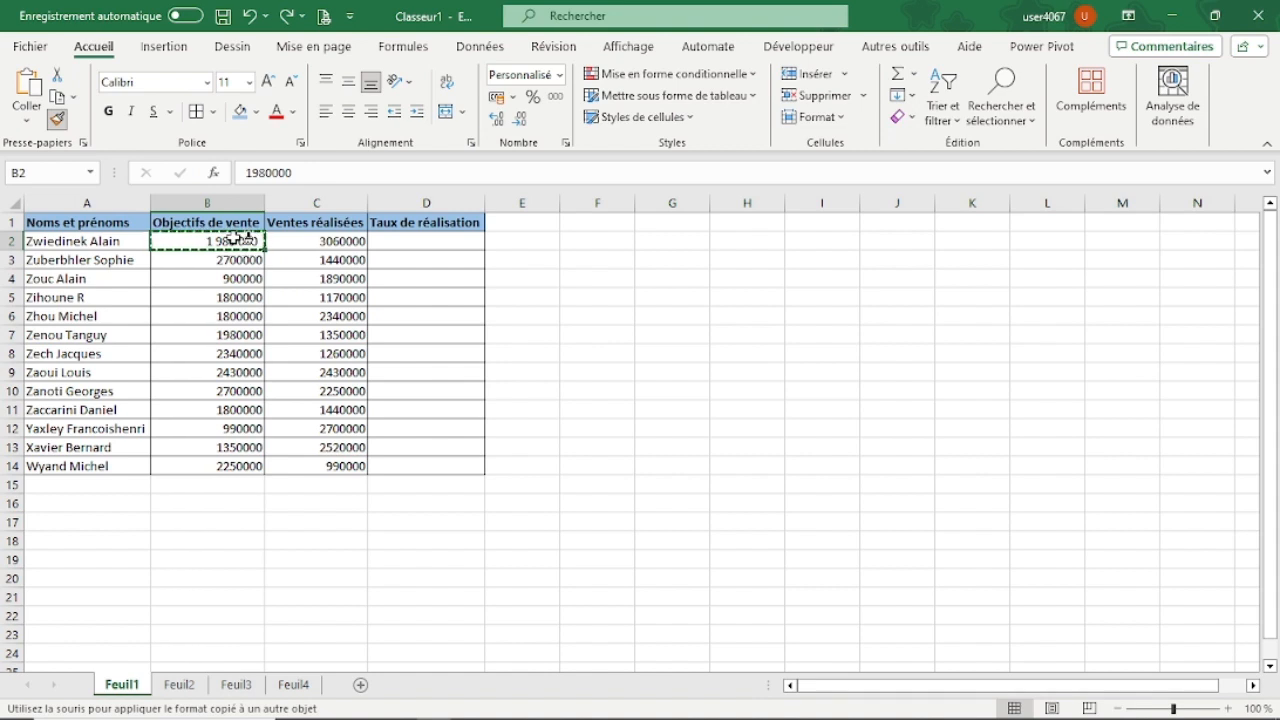
mouse_move(238, 241)
left_mouse_down()
mouse_move(340, 297)
mouse_move(343, 468)
left_mouse_up()
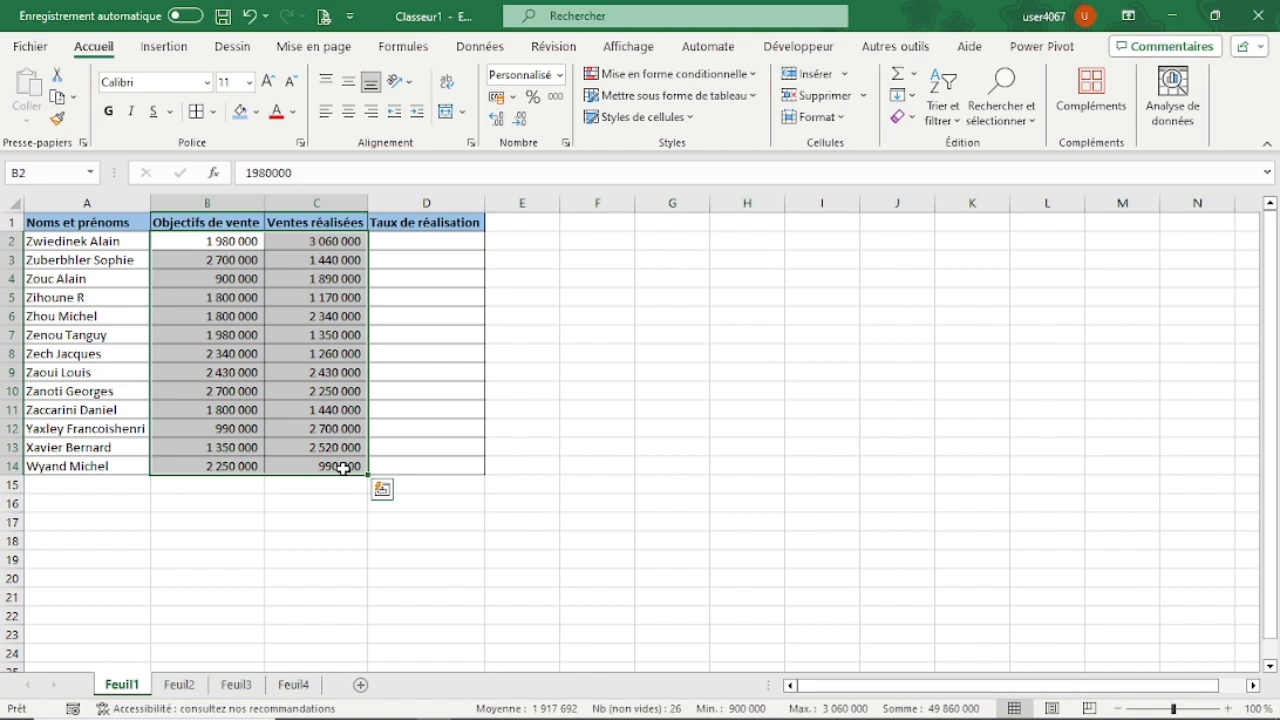
left_click(343, 468)
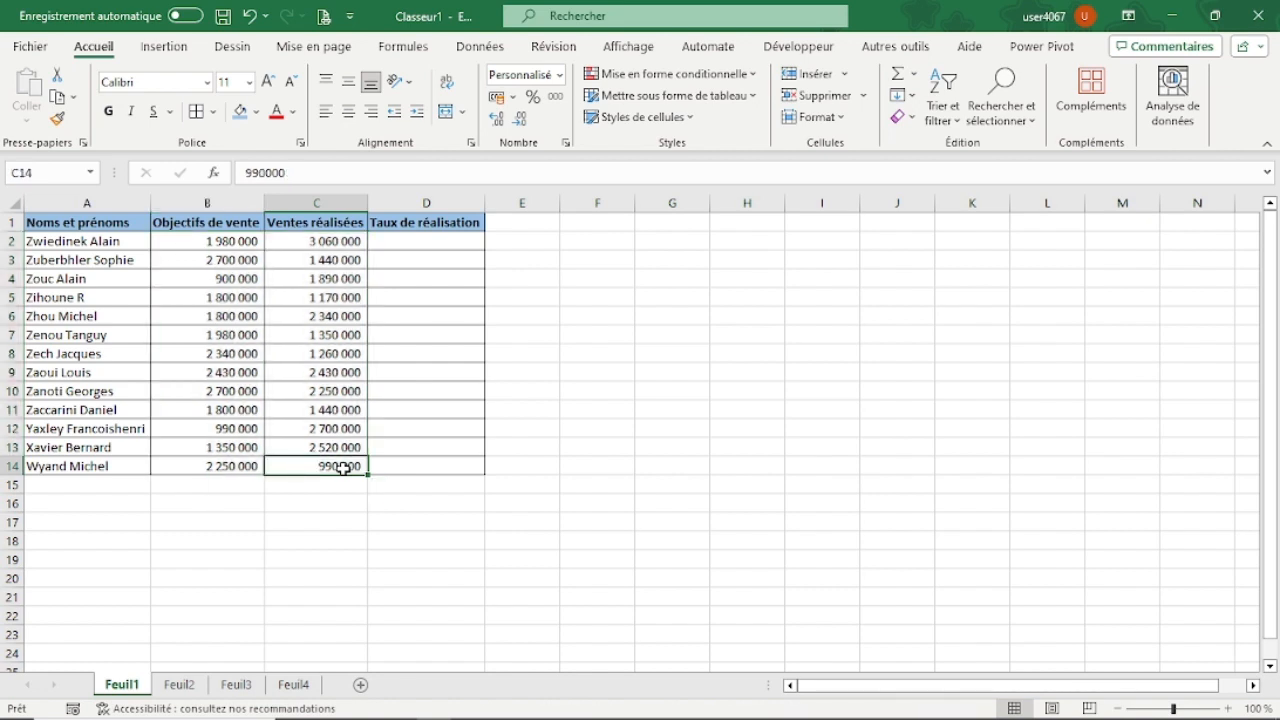
left_click(249, 16)
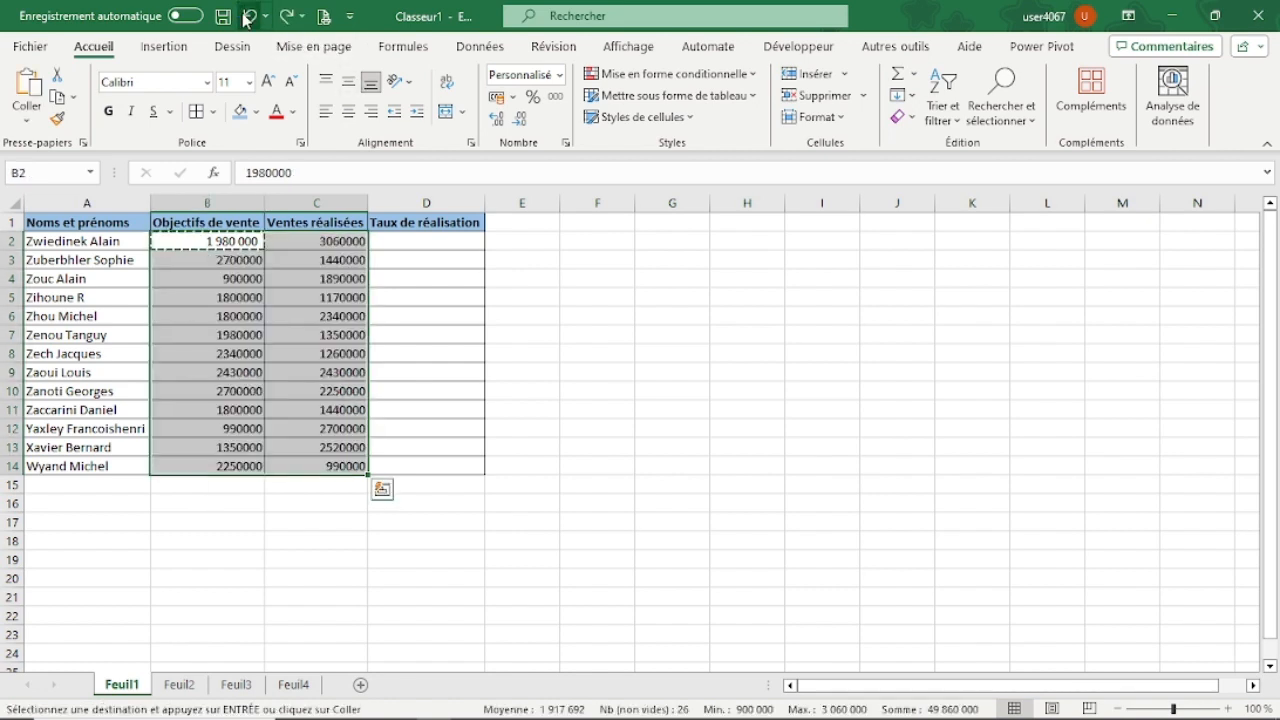
Copy the format of B2 to B3 with a single-use Format Painter, and try to continue with B4 and B5.
left_click(237, 241)
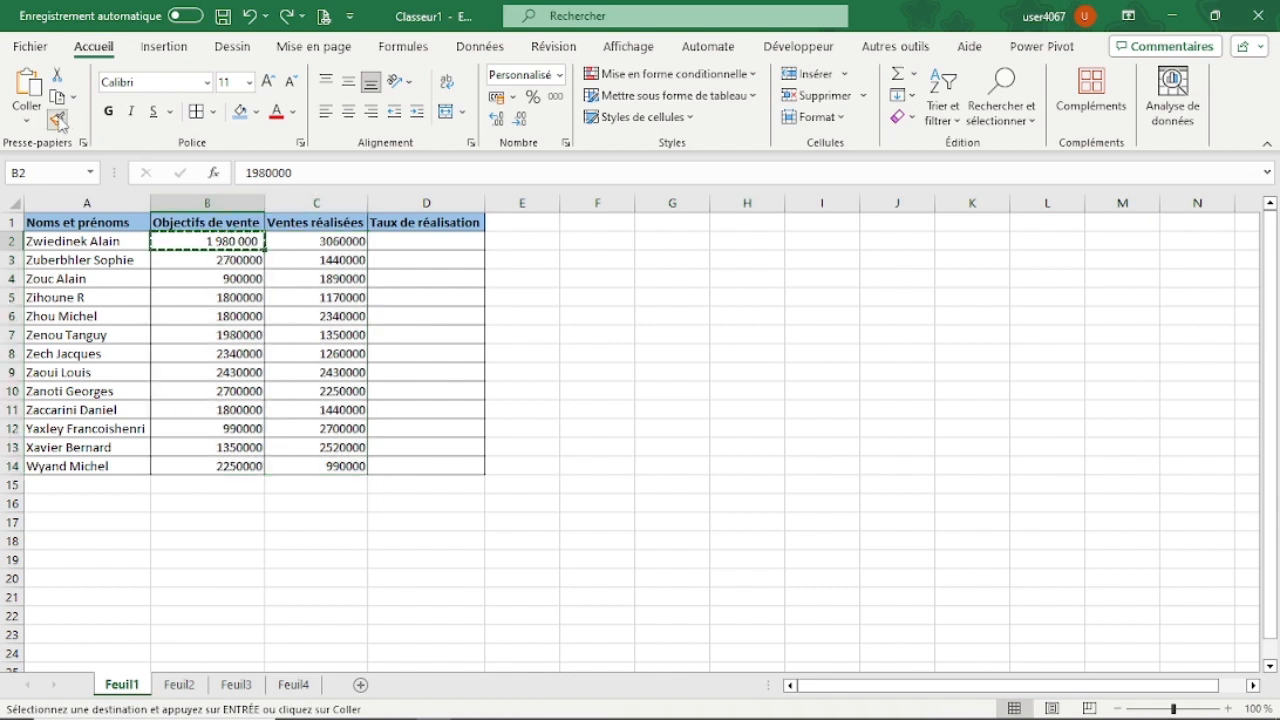
left_click(59, 120)
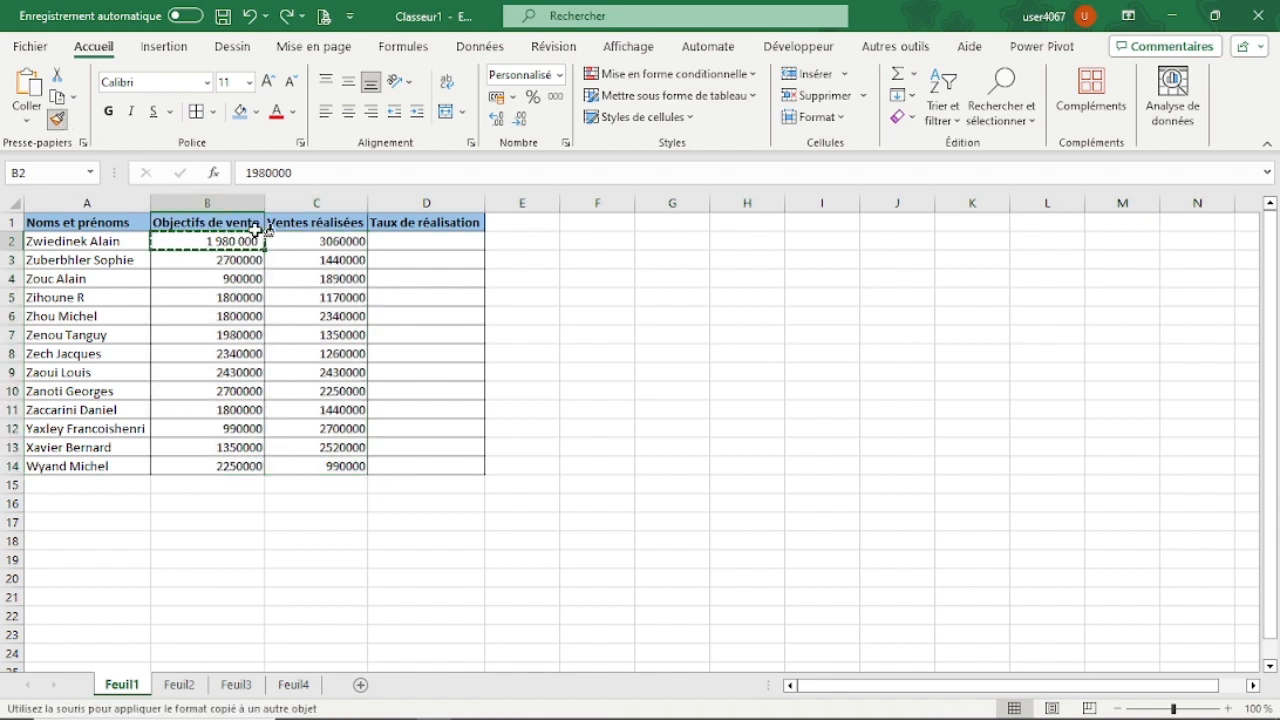
left_click(243, 260)
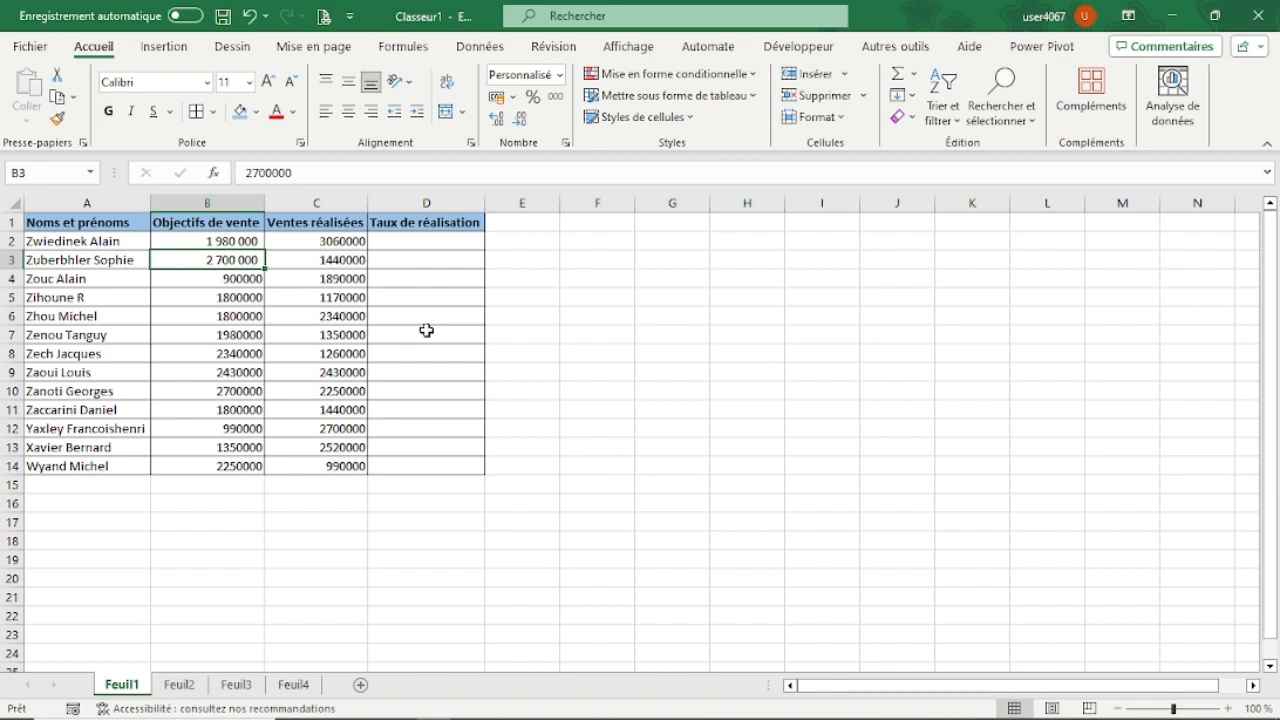
left_click(222, 279)
left_click(222, 297)
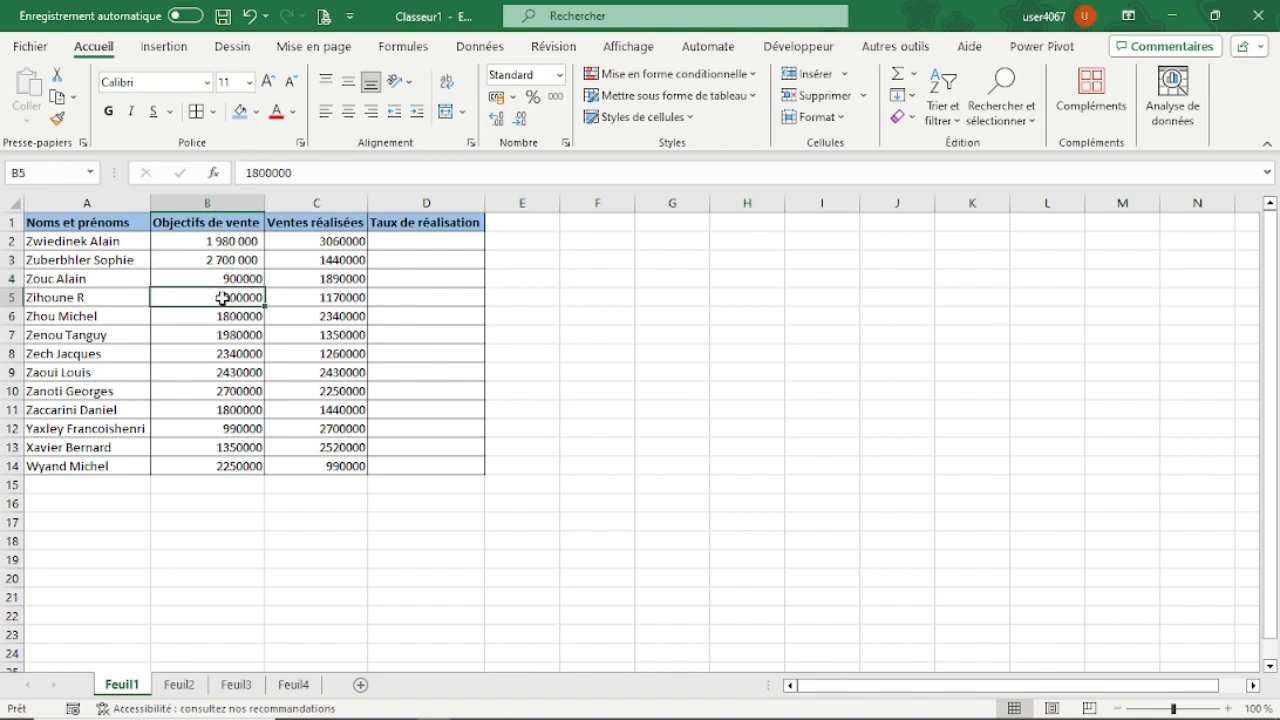
Keep the Format Painter active with the format of B2 and apply it one by one to cells B4 to B8.
left_click(209, 241)
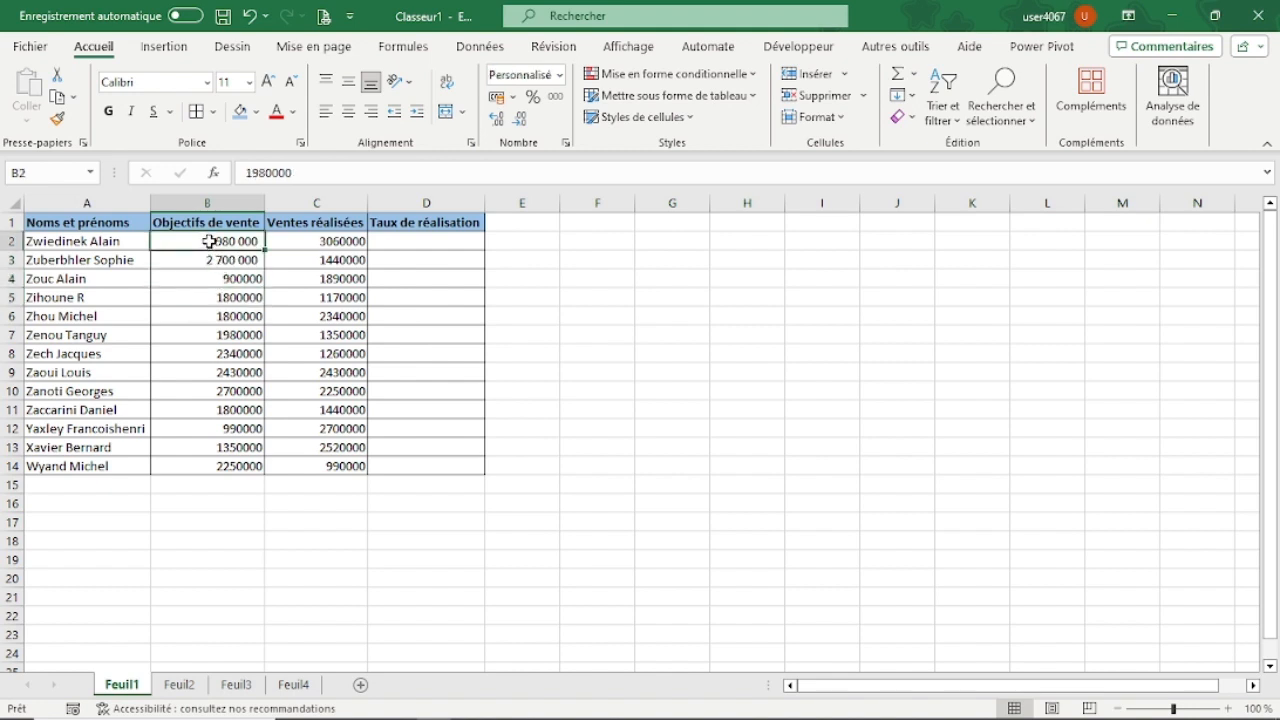
left_click(58, 121)
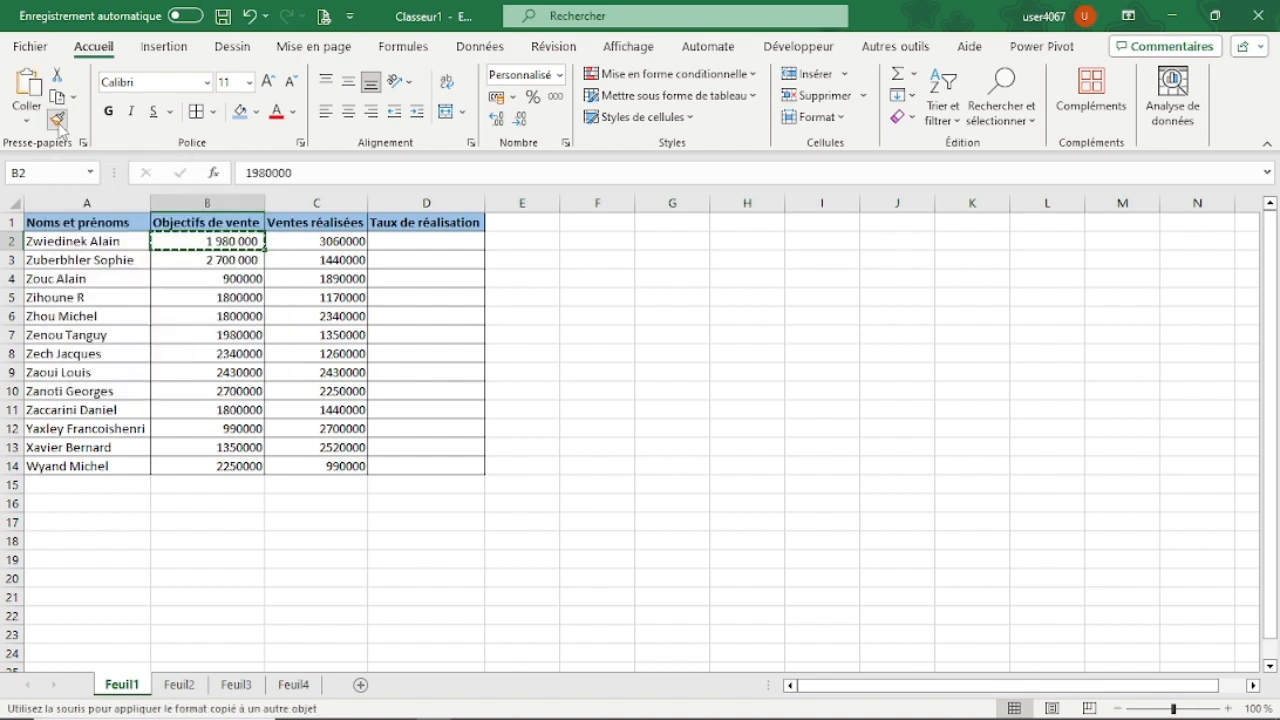
left_click(209, 279)
left_click(214, 292)
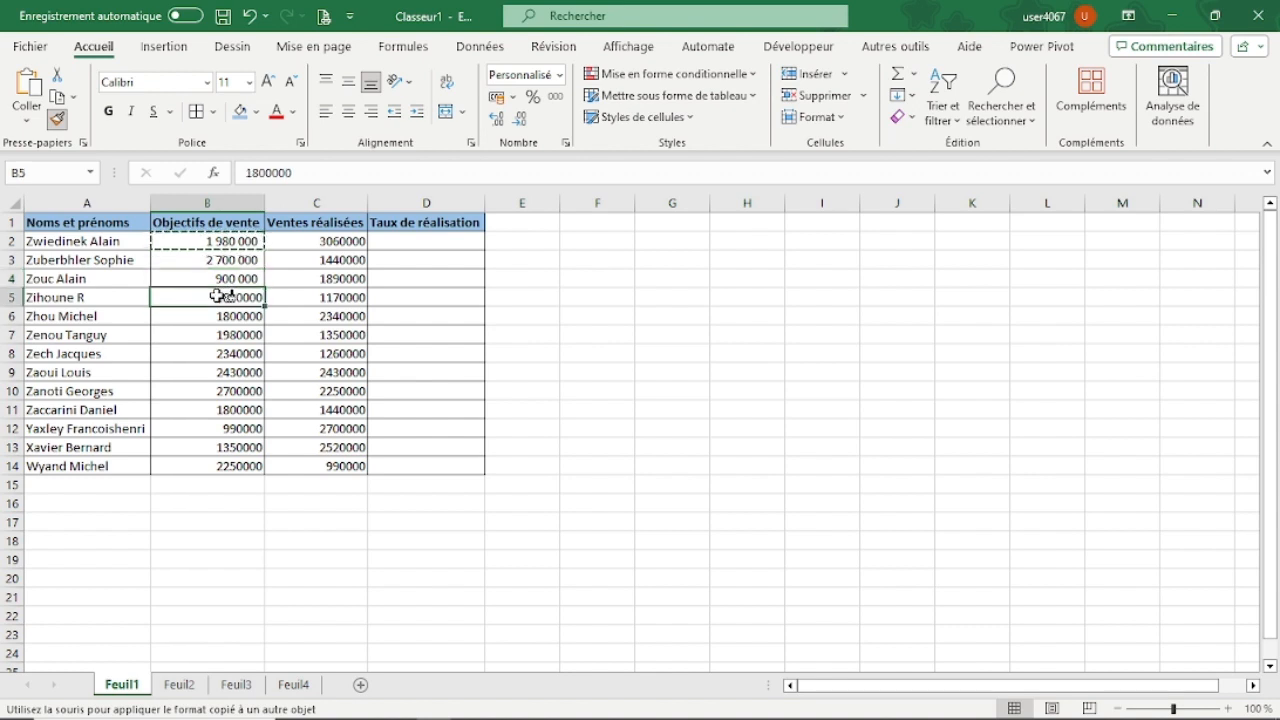
left_click(219, 316)
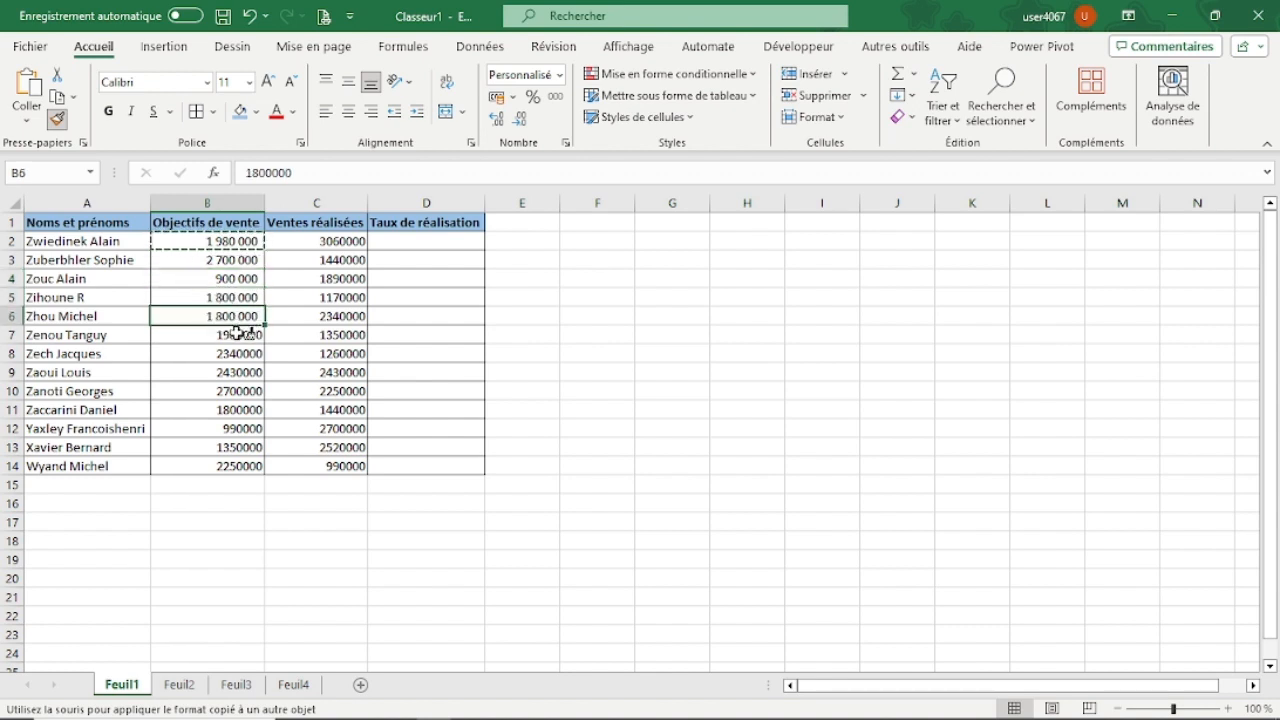
left_click(242, 335)
left_click(240, 353)
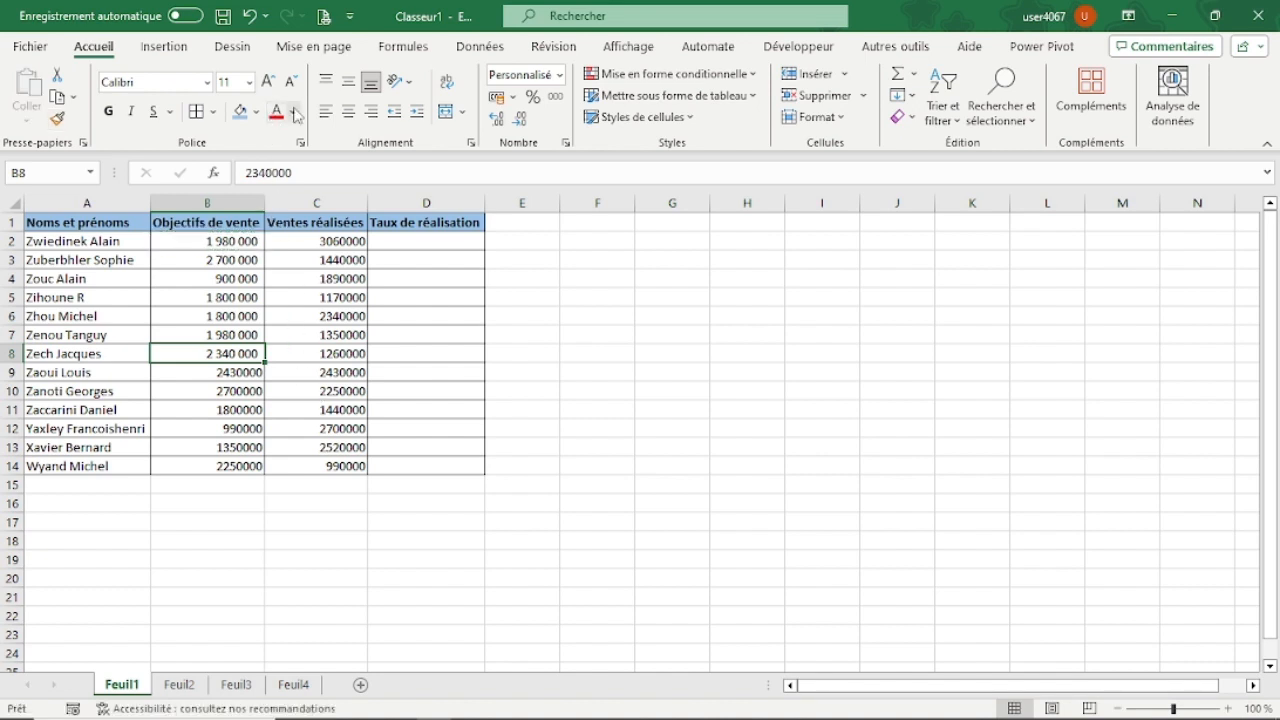
Undo all the formats painted onto cells B3 to B8.
left_click(251, 17)
left_click(251, 17)
left_click(251, 17)
left_click(251, 17)
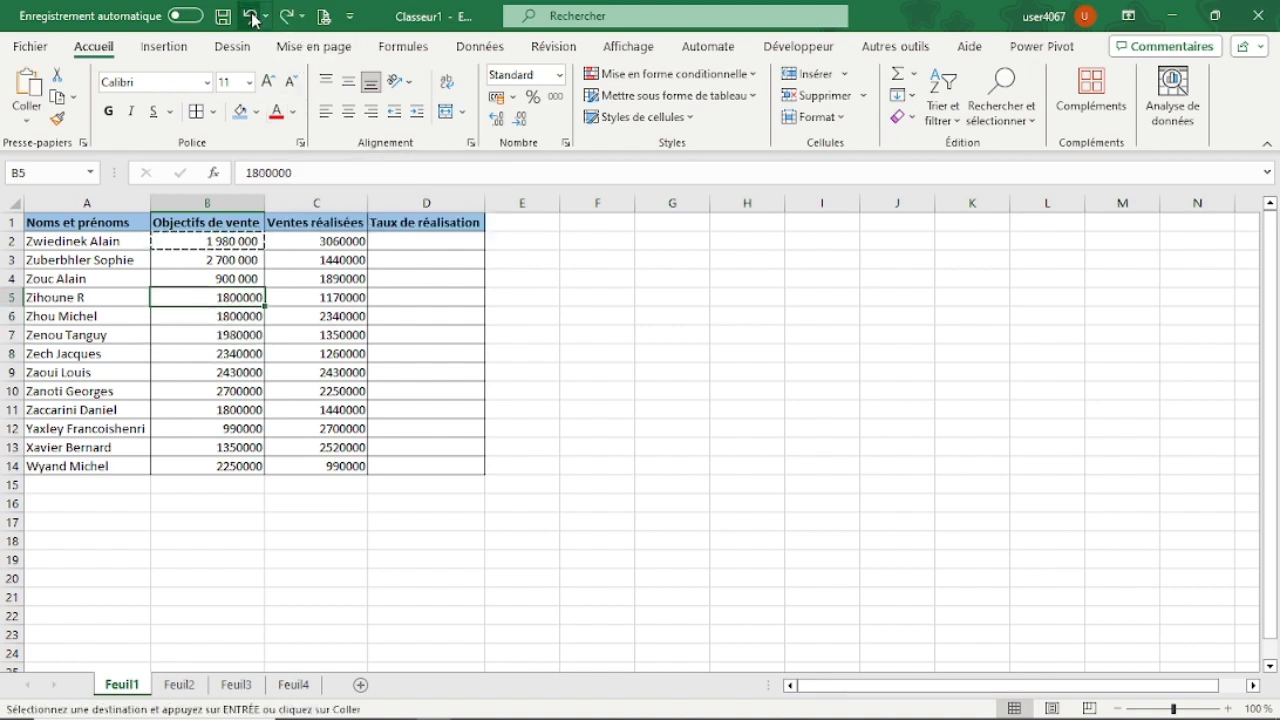
left_click(251, 17)
left_click(251, 17)
Reapply the format of B2 to all sales figures in B2:C14 with the Format Painter, and undo the copy.
left_click(232, 242)
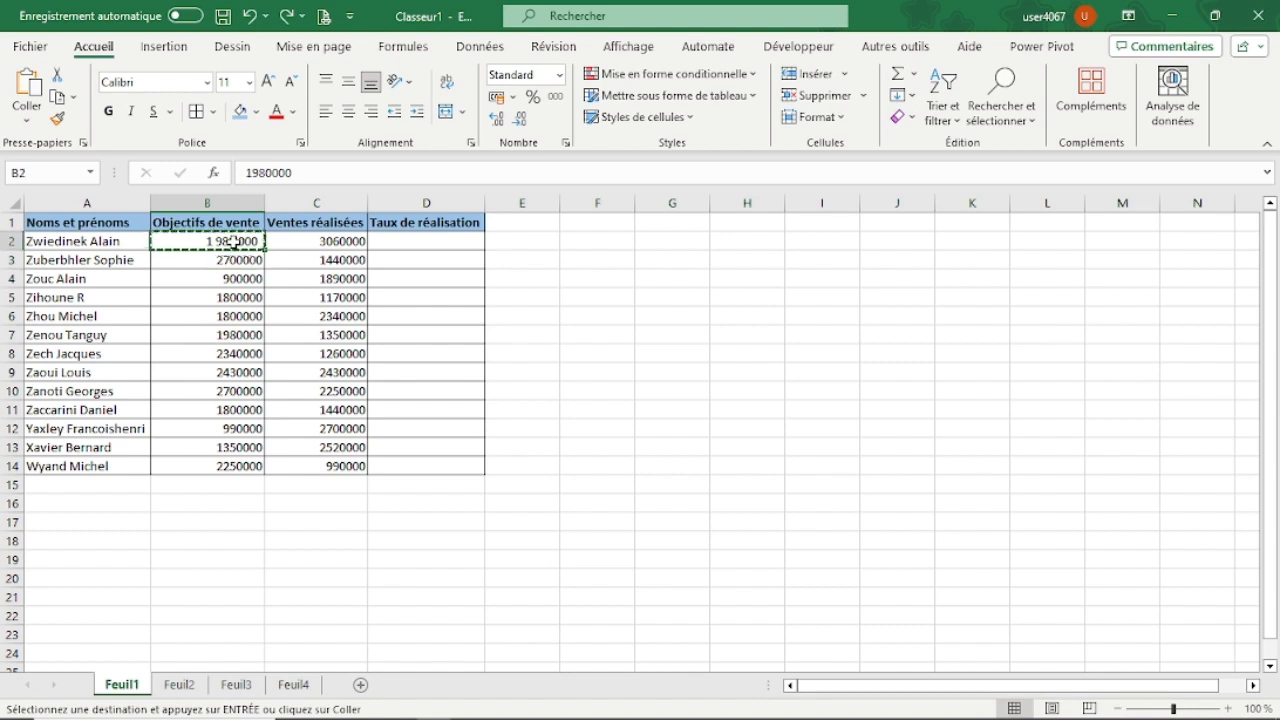
left_click(57, 118)
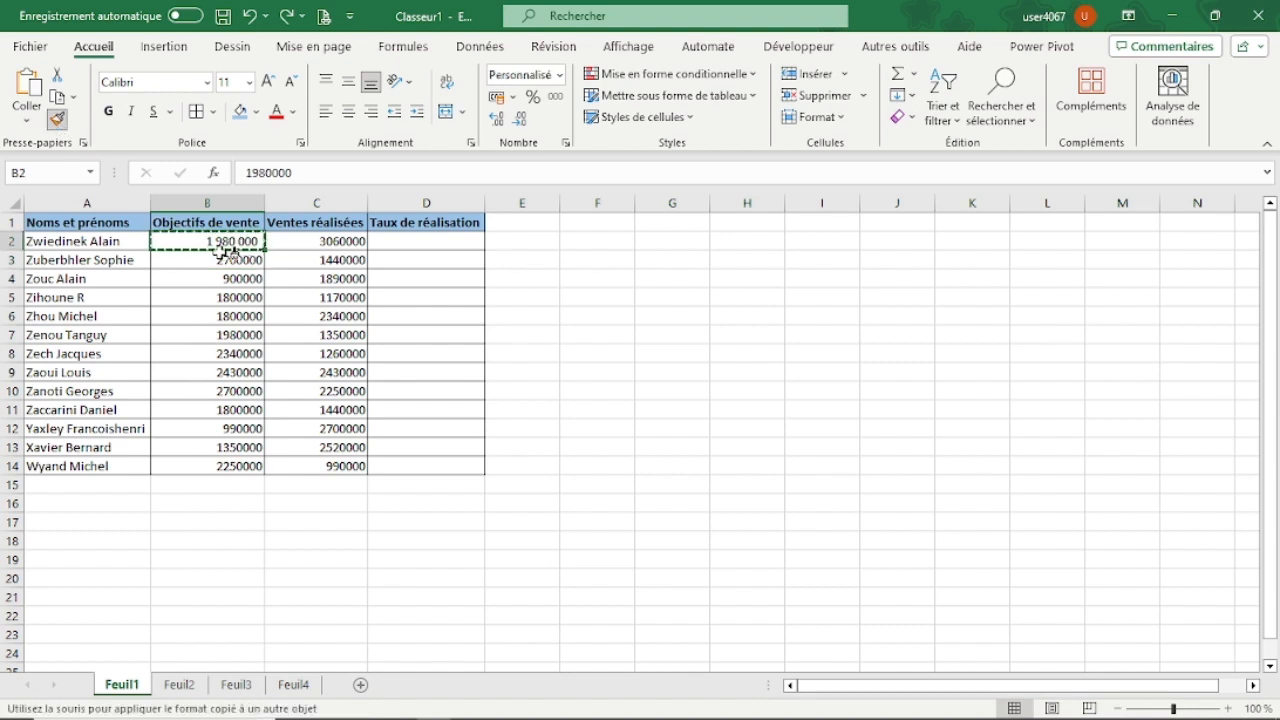
mouse_move(207, 240)
left_mouse_down()
mouse_move(343, 371)
mouse_move(340, 462)
left_mouse_up()
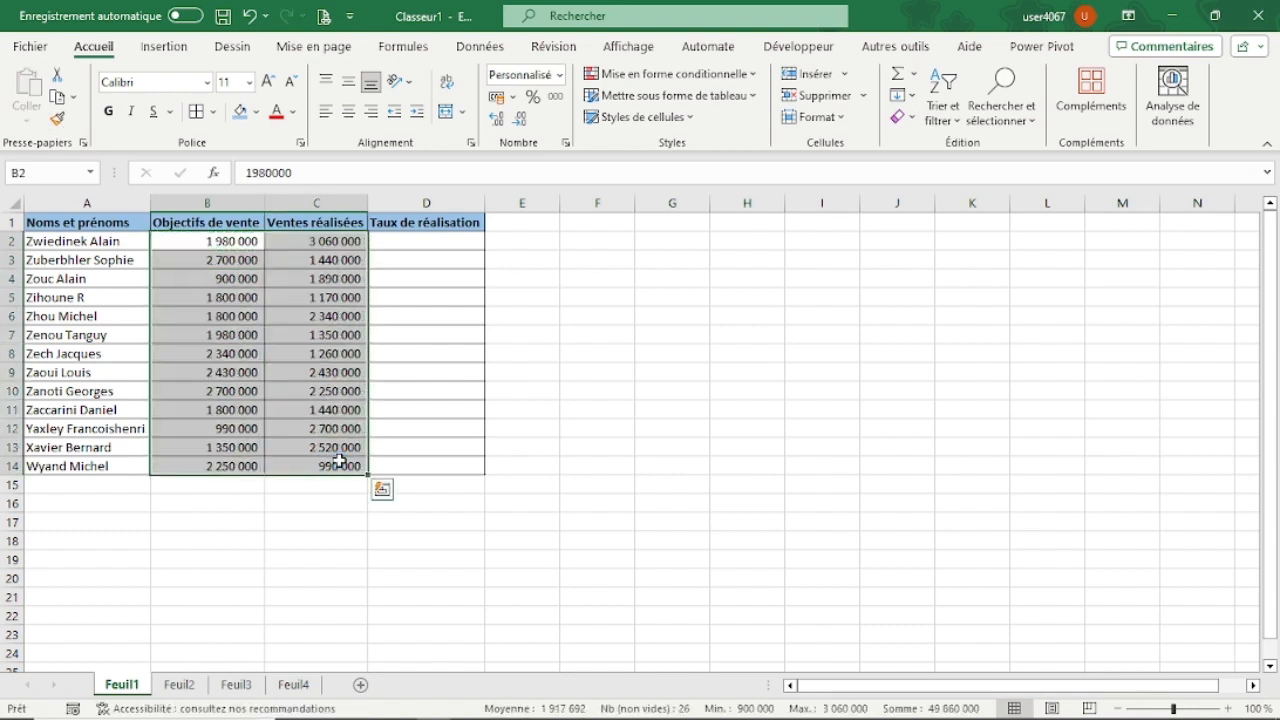
left_click(327, 388)
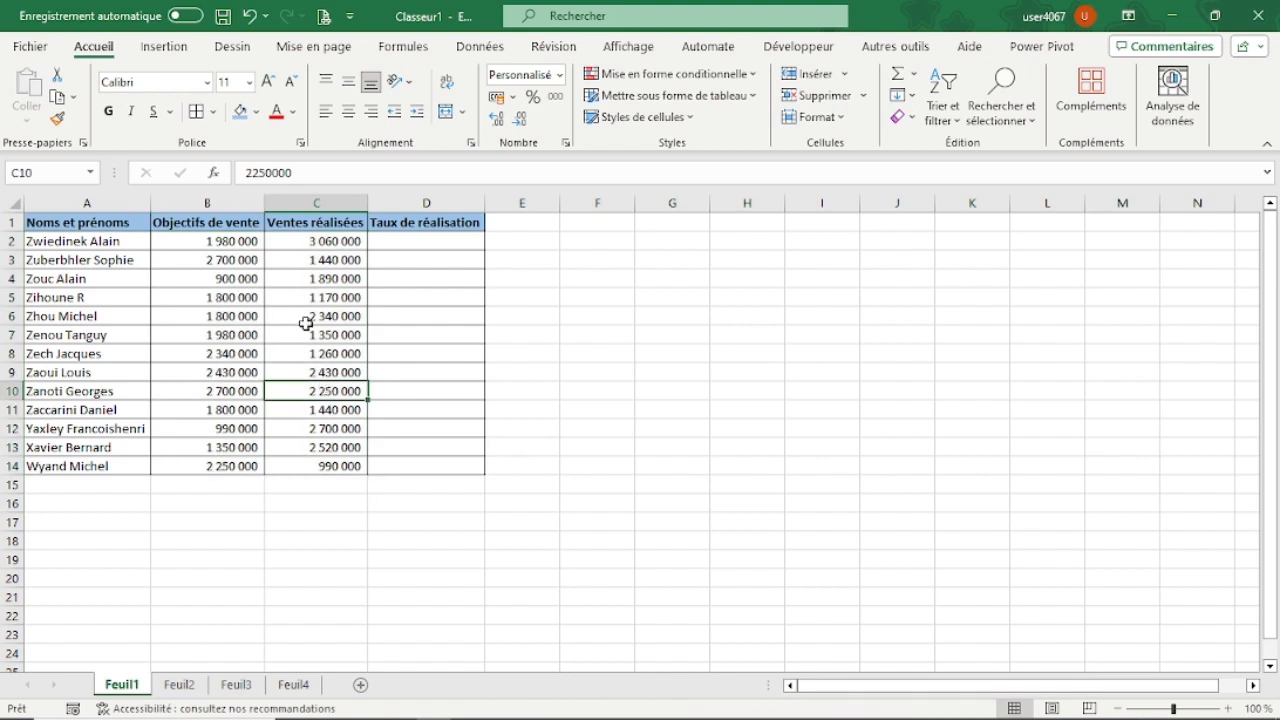
left_click(233, 246)
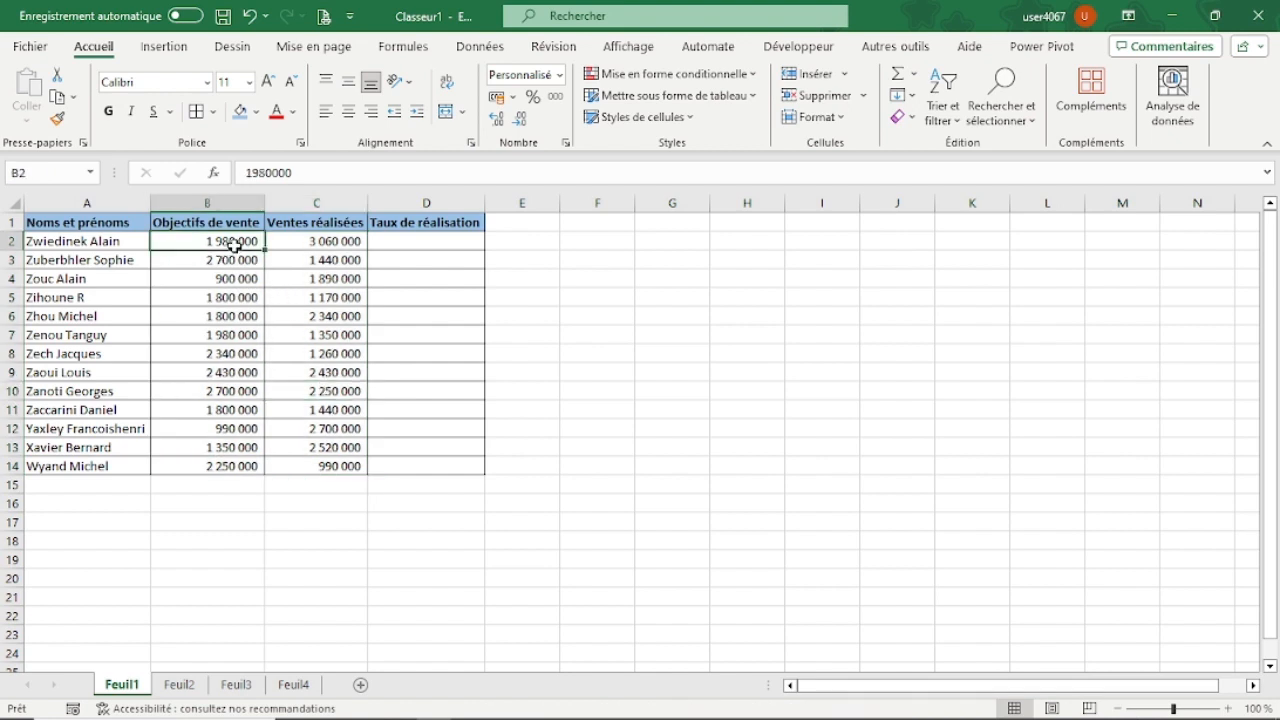
left_click(250, 17)
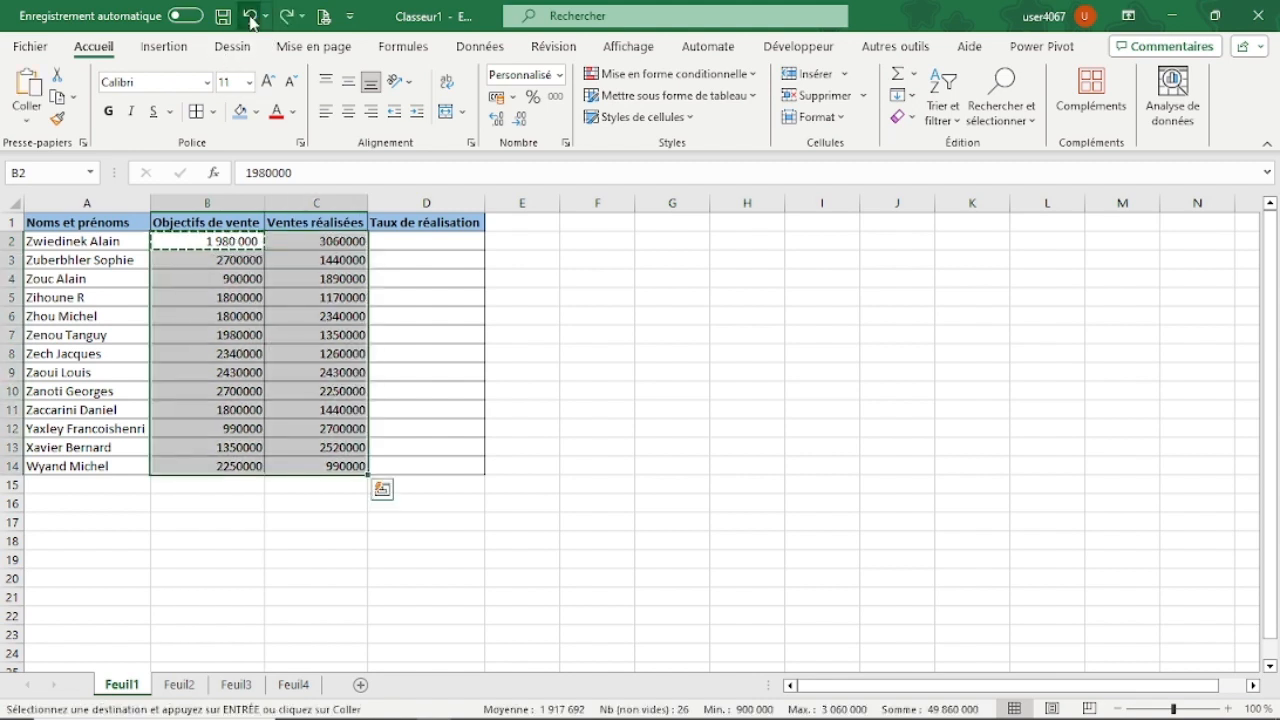
Fill B2 down to B14, copying only its formatting so the original sales targets are kept.
left_click(258, 242)
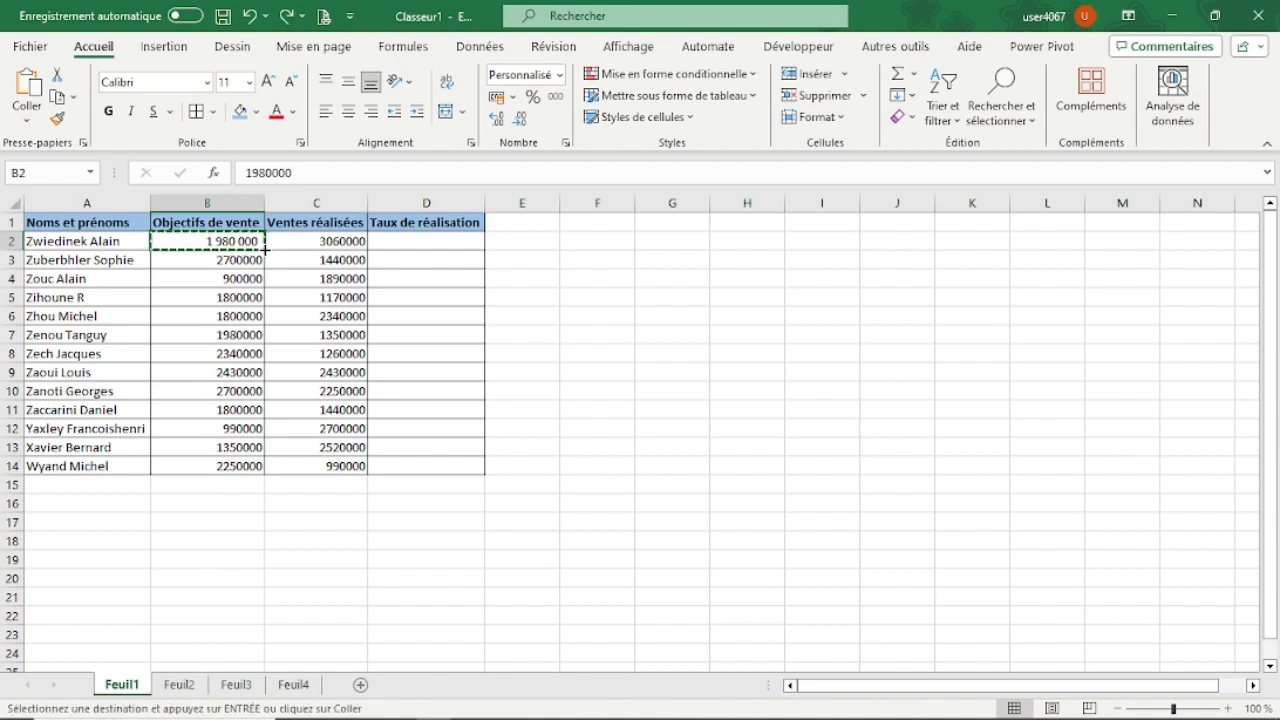
left_click_drag(266, 254, 251, 469)
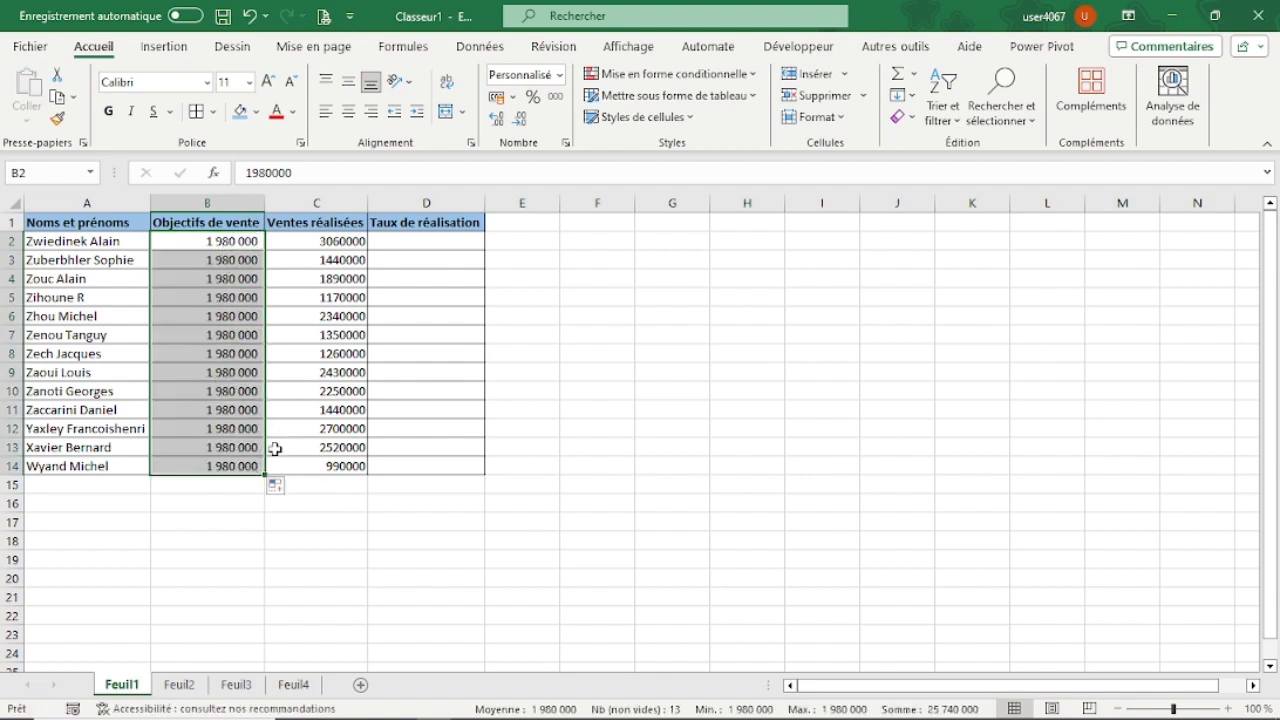
left_click(276, 489)
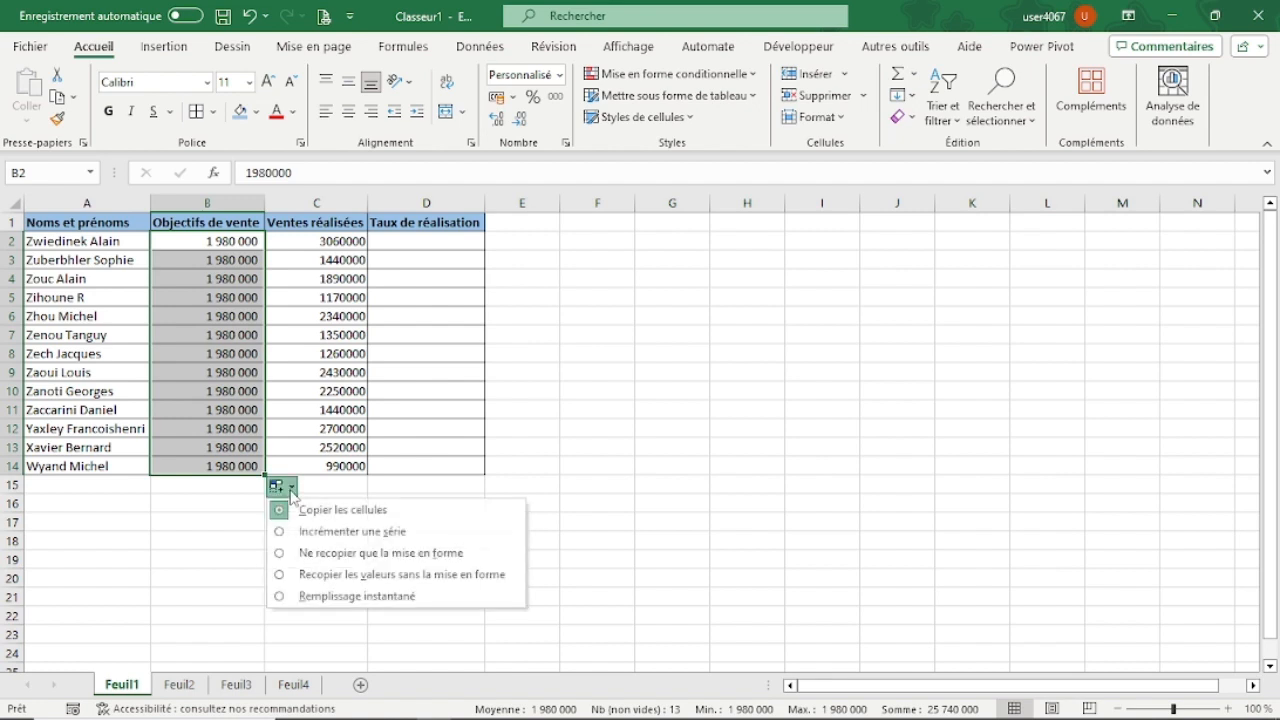
left_click(364, 553)
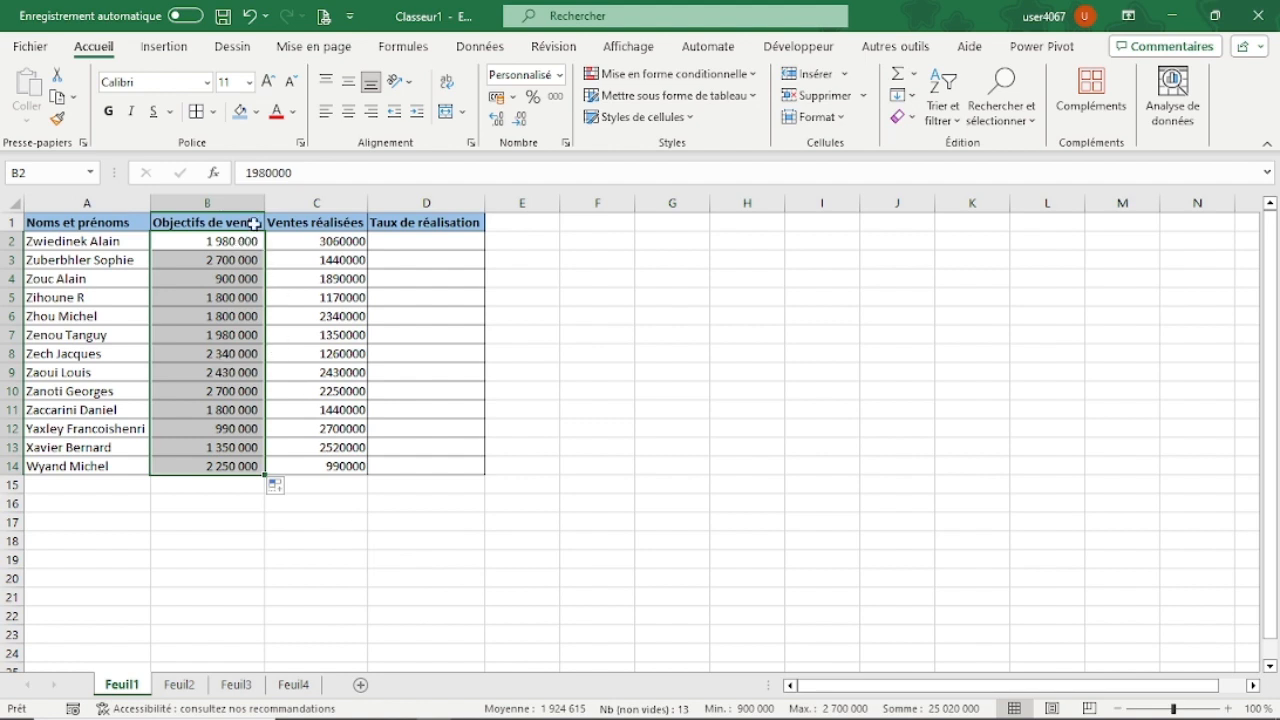
Copy the number format of the sales targets in B2:B14 to the achieved sales in C2:C14 with the Format Painter.
left_click(58, 119)
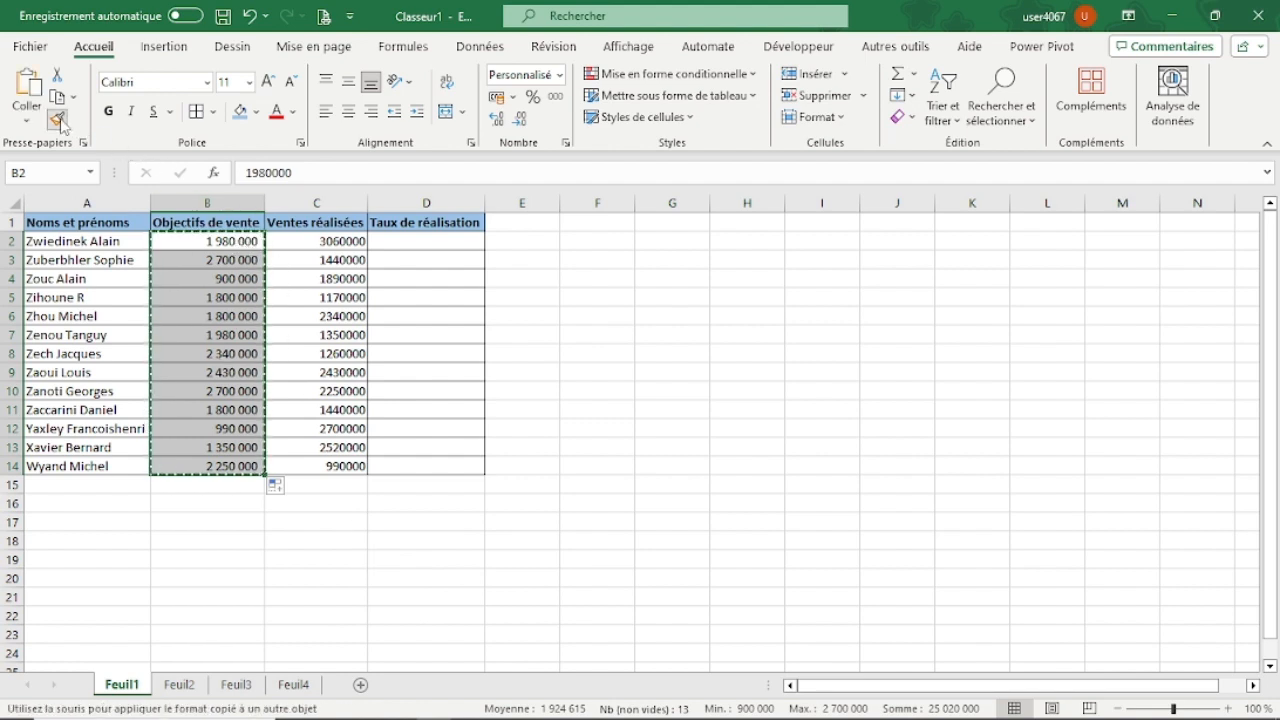
left_click(290, 244)
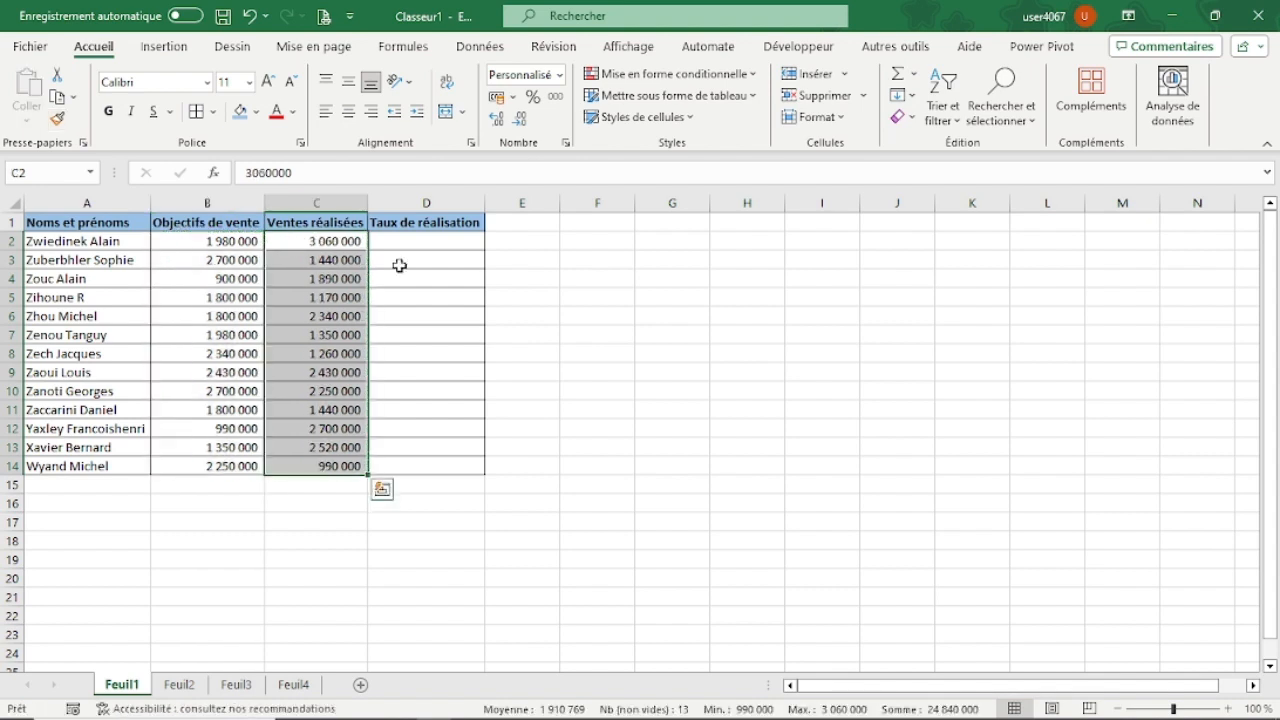
left_click(540, 273)
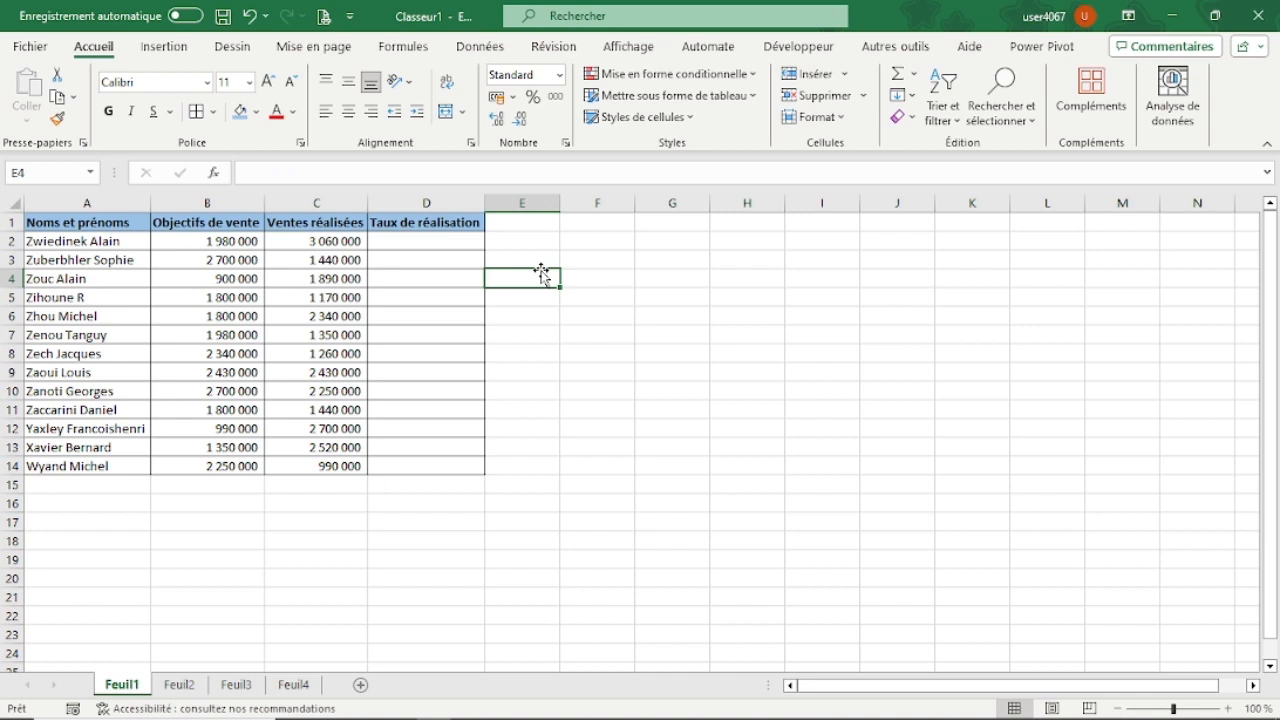
left_click(580, 312)
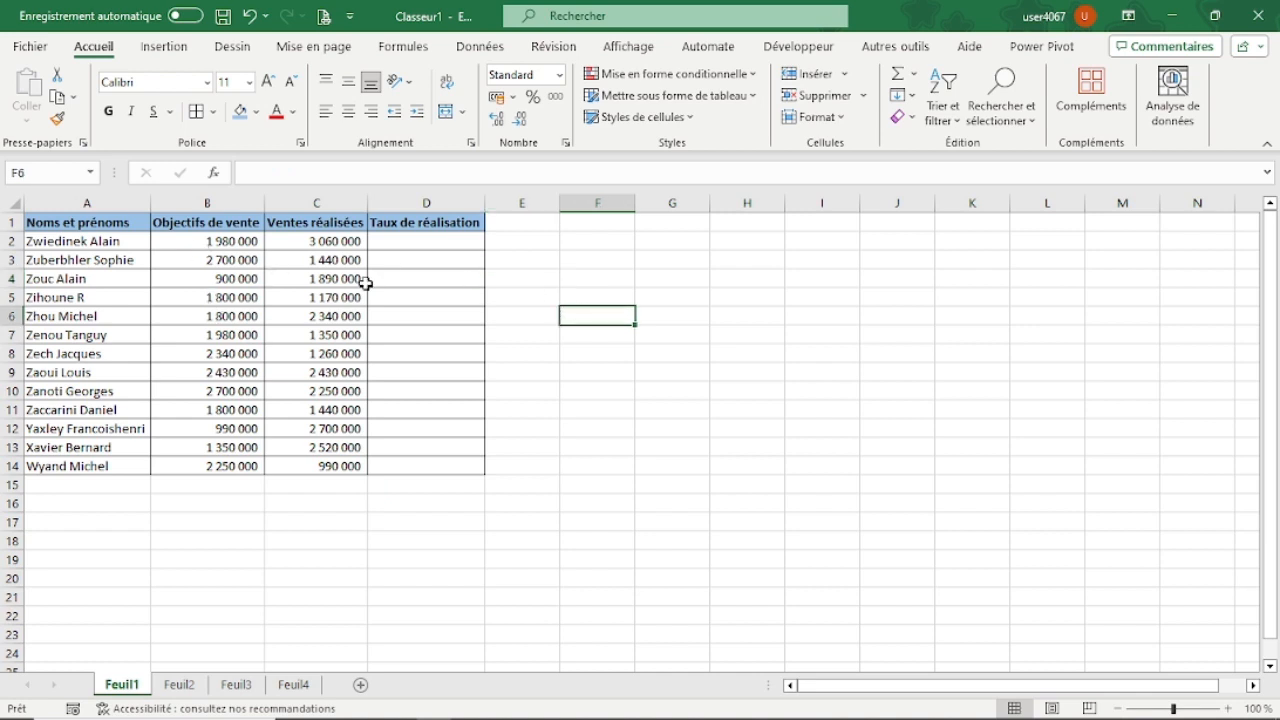
Enter Lundi in F2 and fill it down to F8 as a series of weekdays.
left_click(243, 238)
left_click(592, 243)
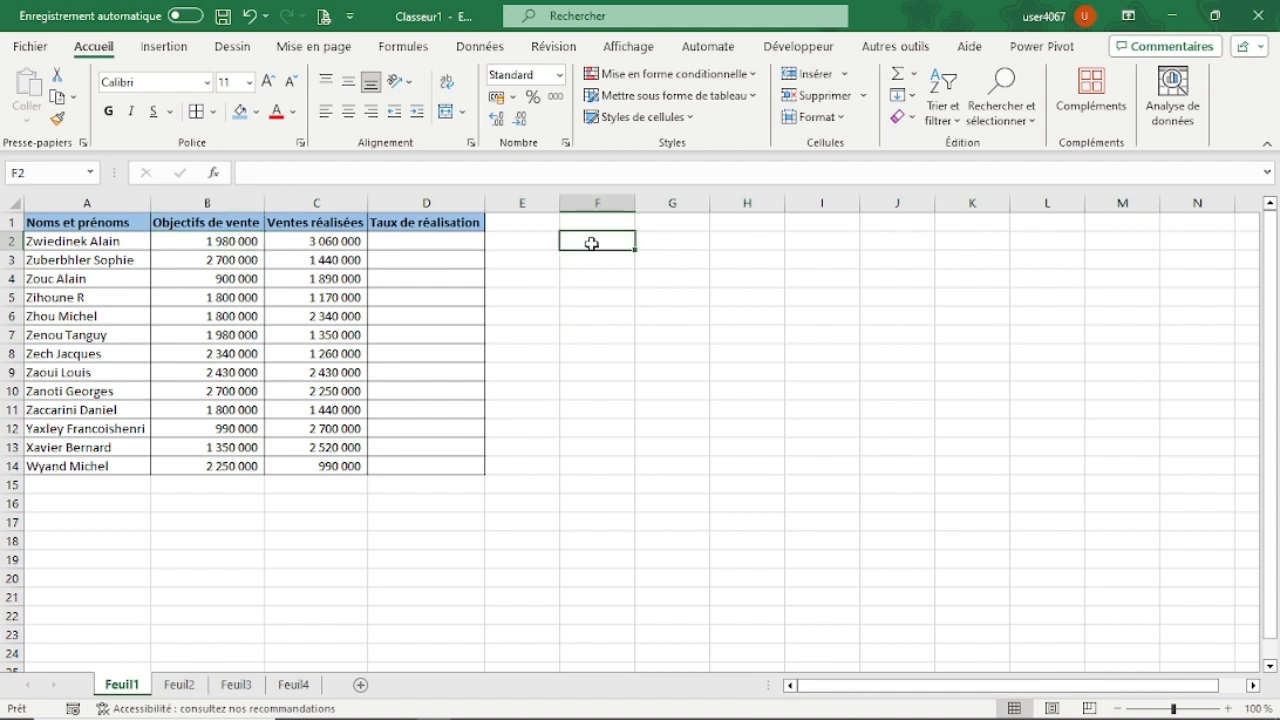
type("Lund")
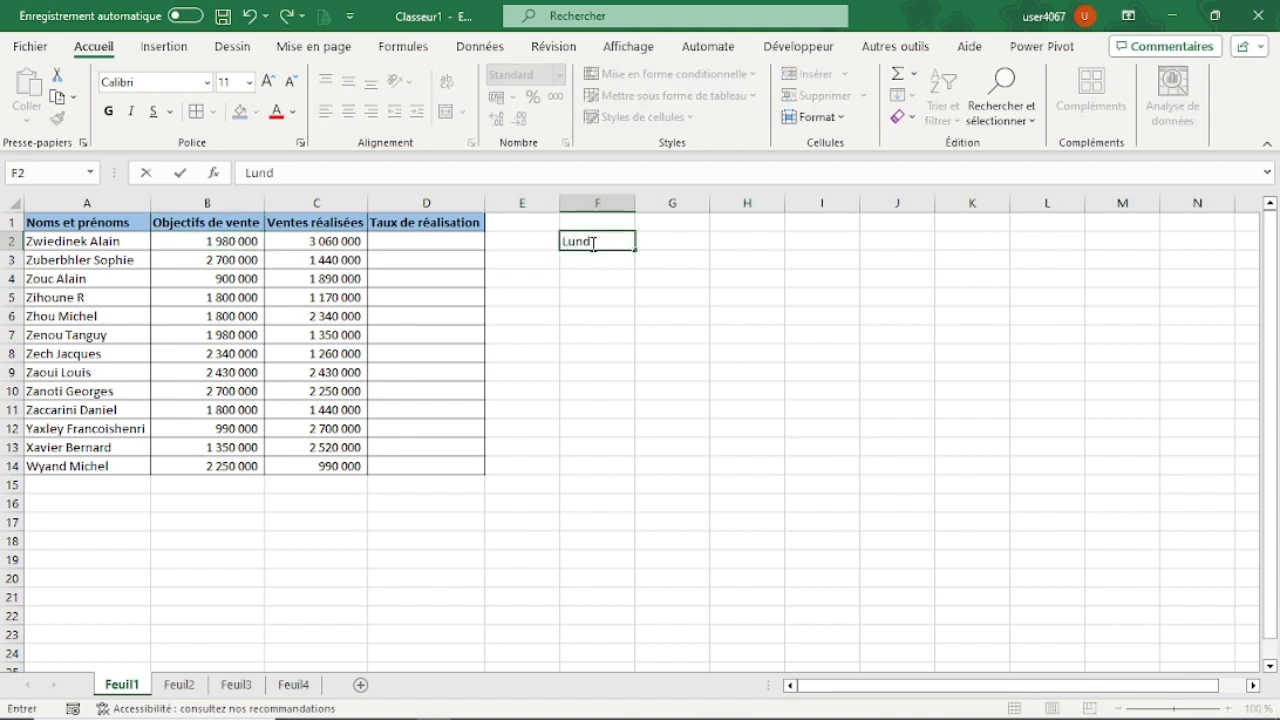
type("i")
key("Return")
left_click(597, 243)
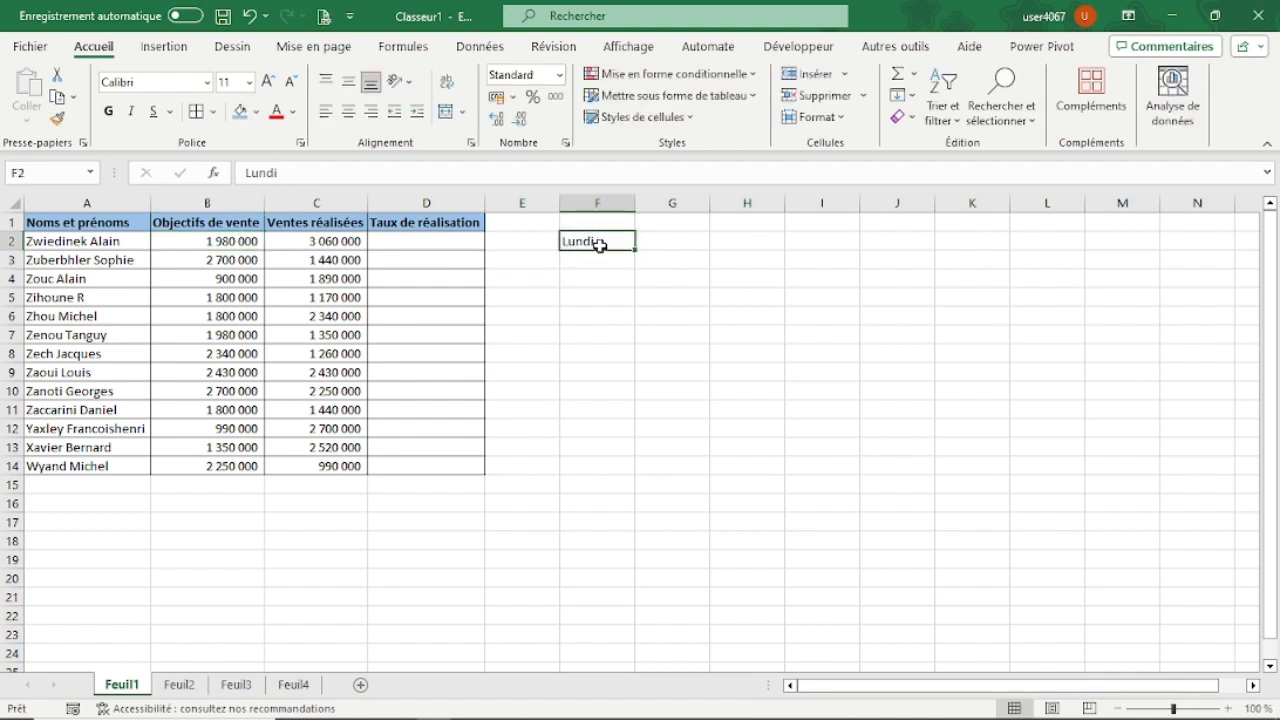
left_click_drag(635, 253, 628, 368)
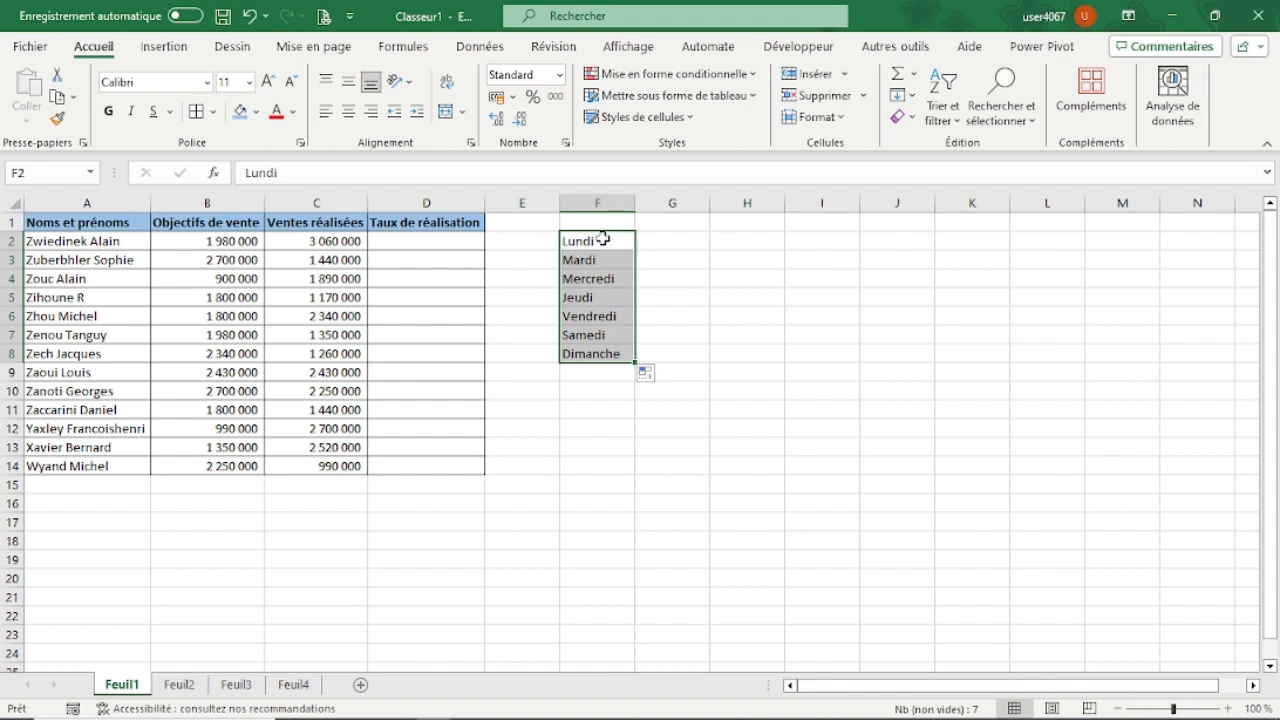
Switch the fill option of F2:F8 to copying the cells, and return it to incrementing a series.
left_click(648, 376)
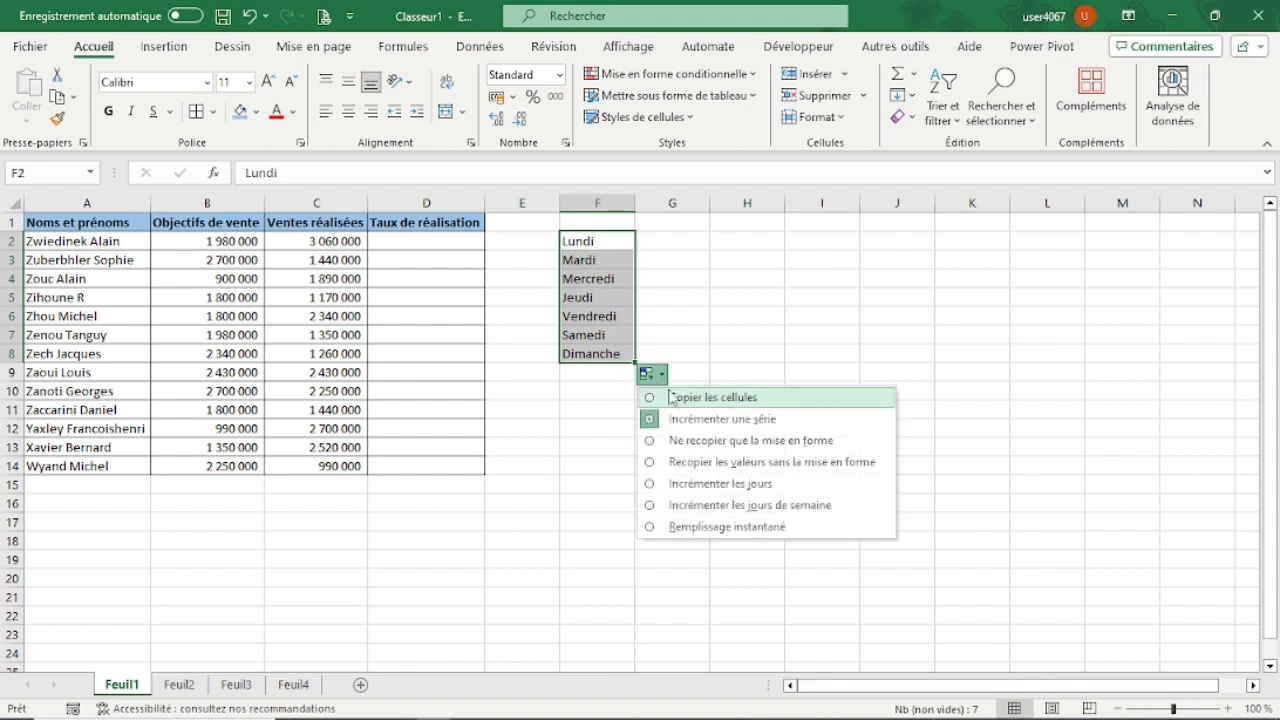
left_click(685, 397)
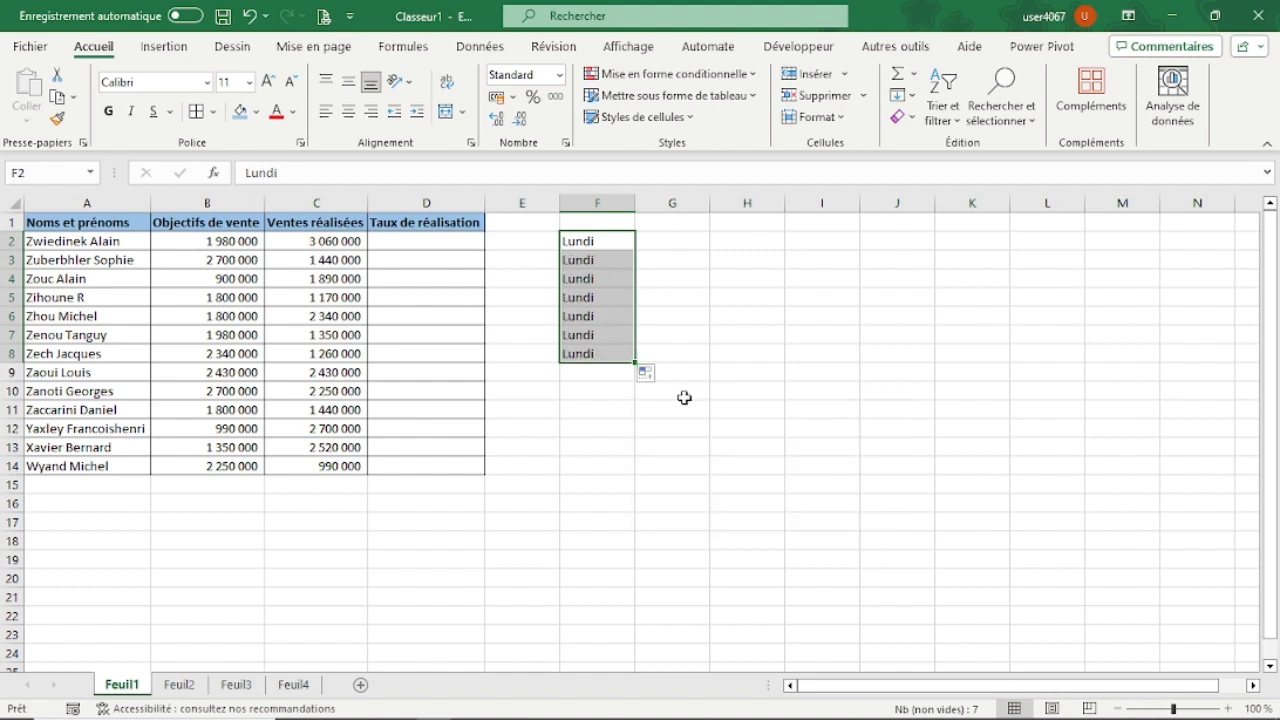
left_click(653, 375)
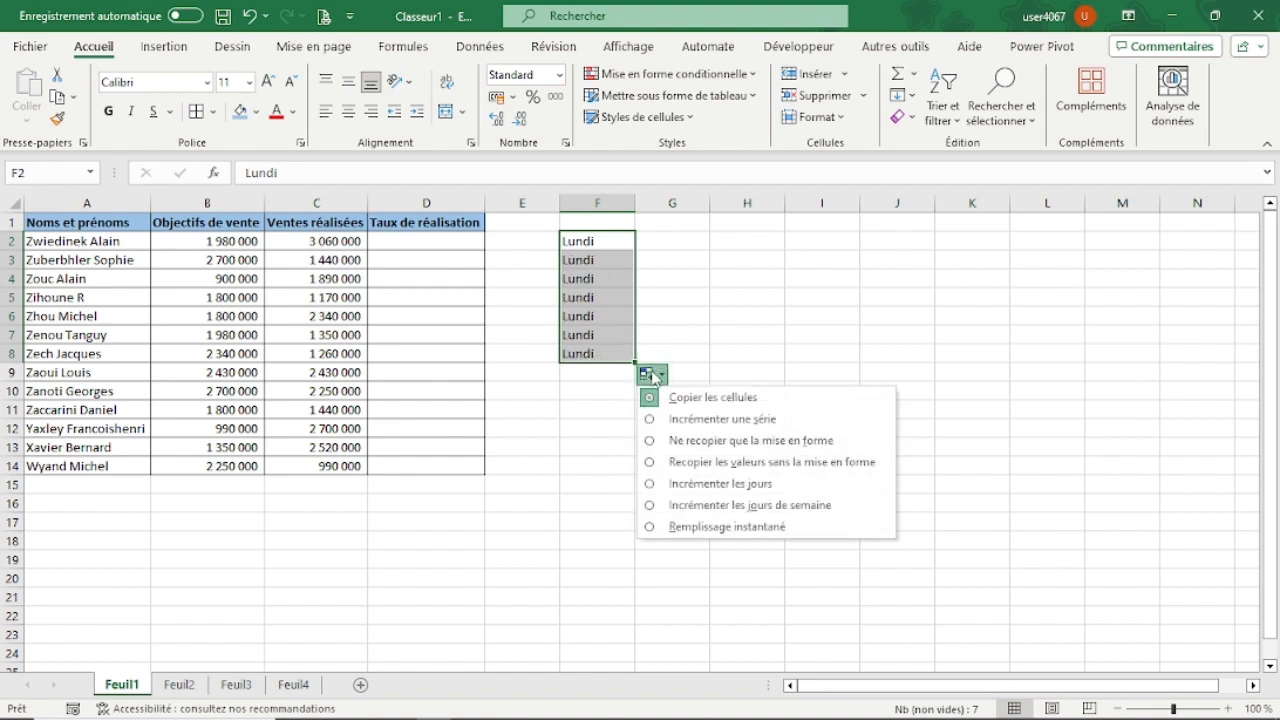
left_click(686, 420)
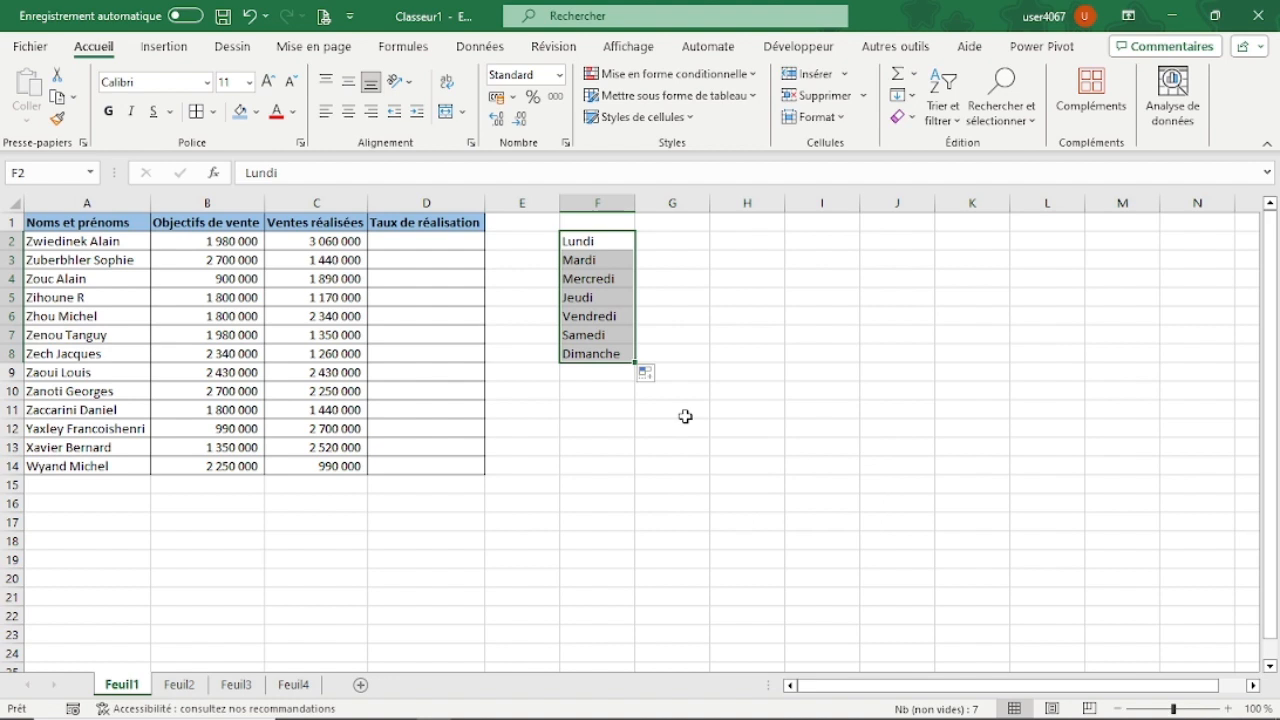
Enter Janvier in H2 and fill it down to H14 as a series of months.
left_click_drag(725, 262, 721, 247)
left_click(721, 247)
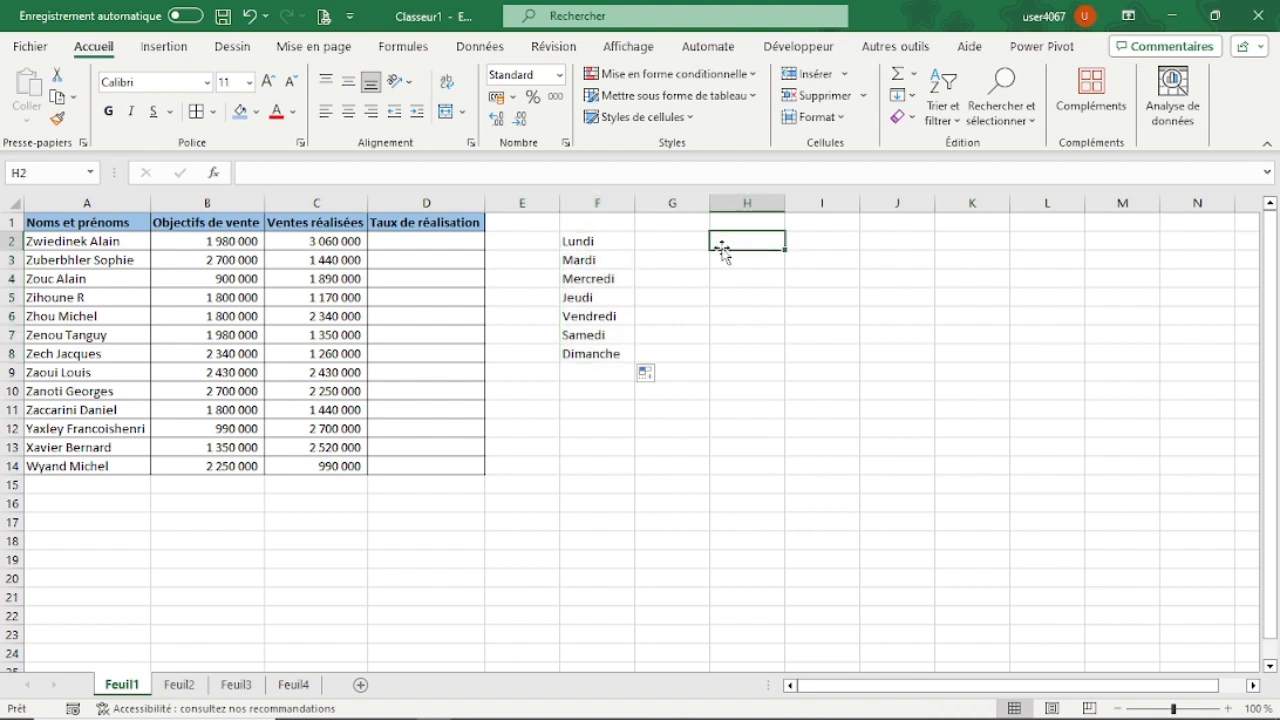
type("Ja")
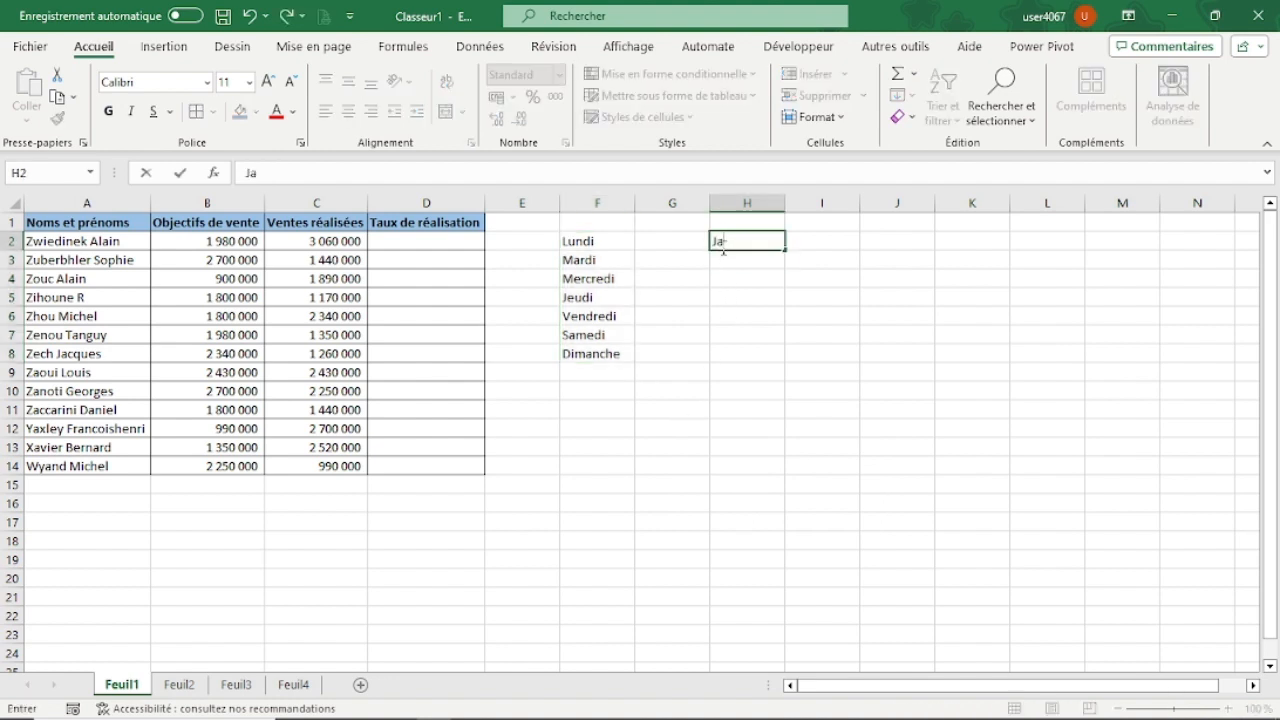
type("nvier")
key("Return")
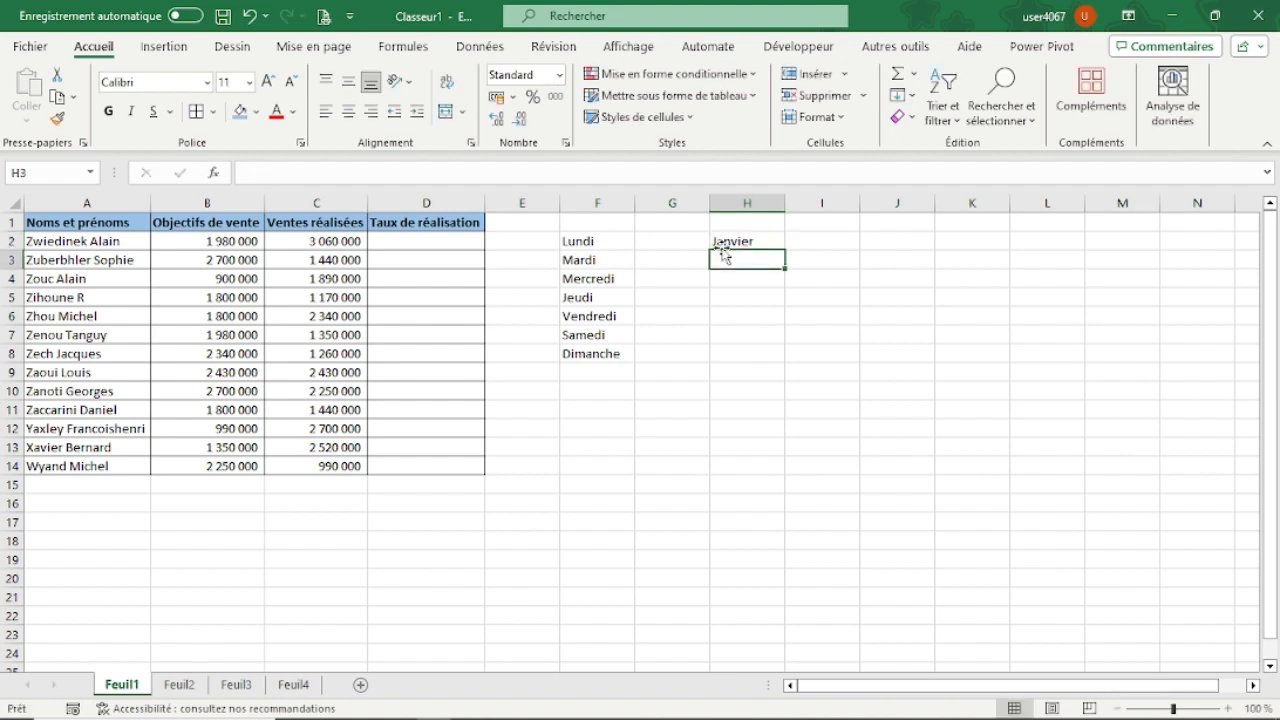
left_click(775, 241)
left_click_drag(778, 245, 771, 475)
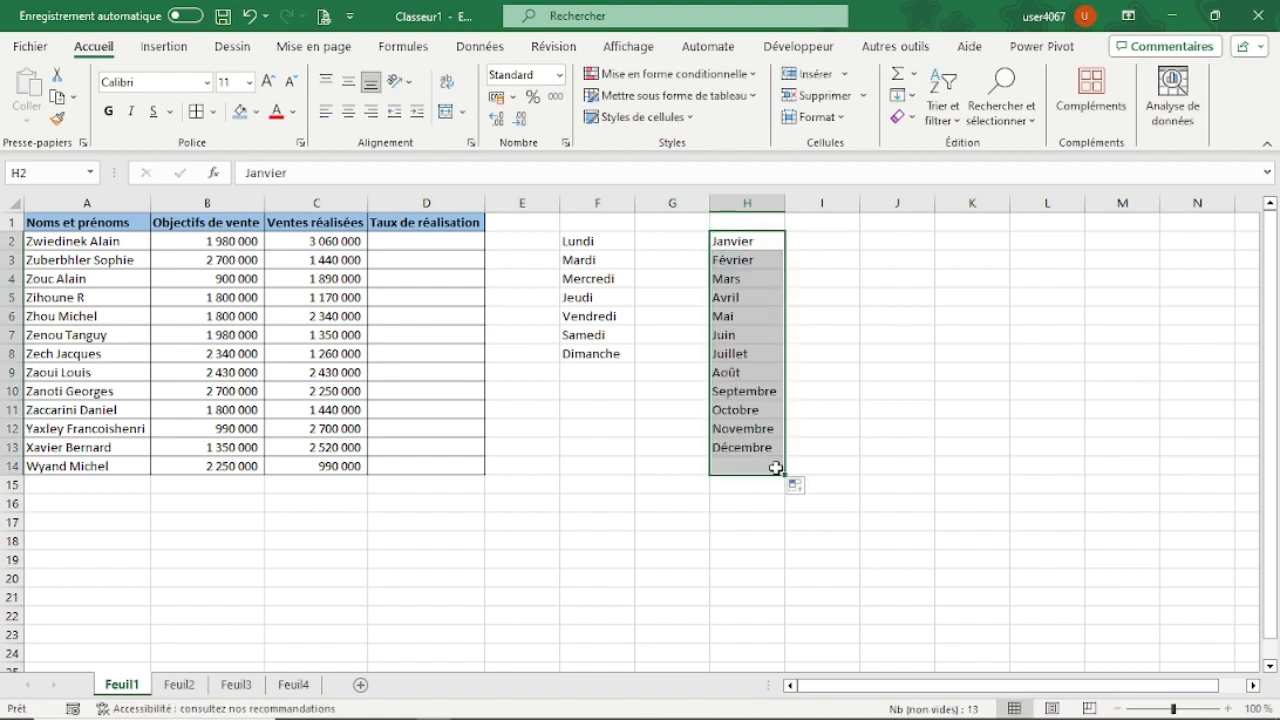
Change the fill of H2:H14 to copied cells, and restore the incremented month series.
left_click(798, 486)
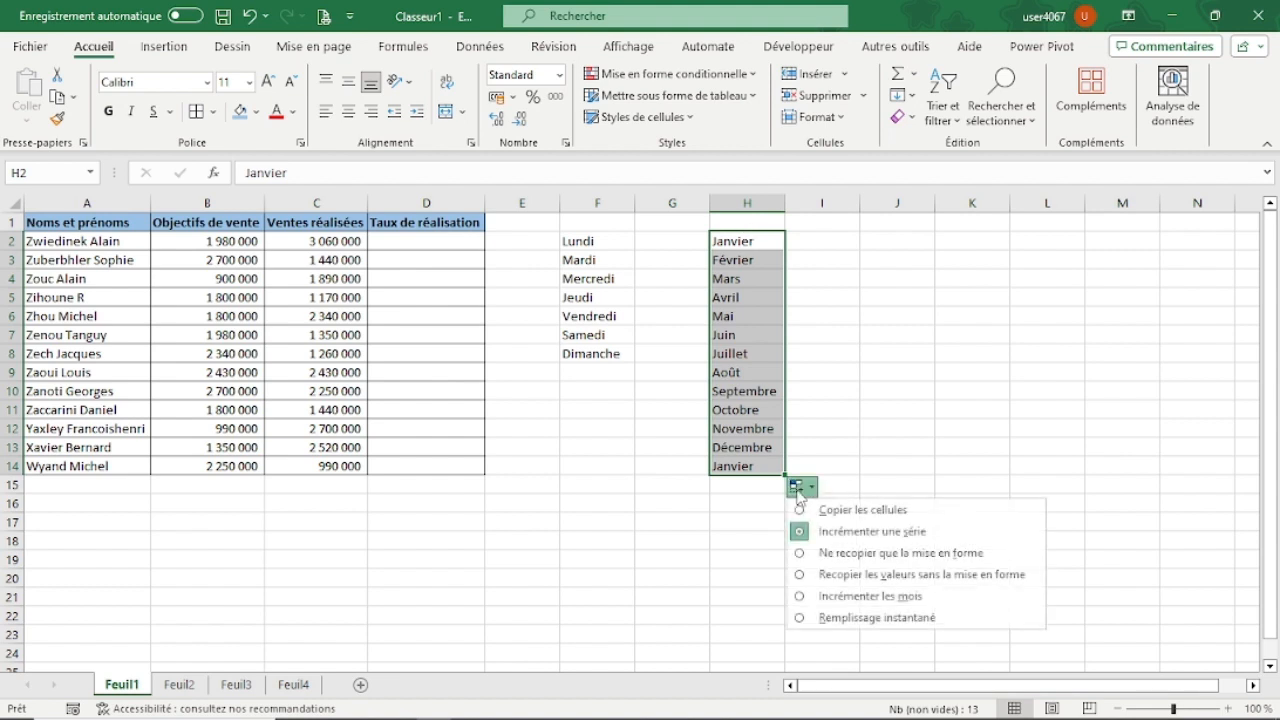
left_click(825, 506)
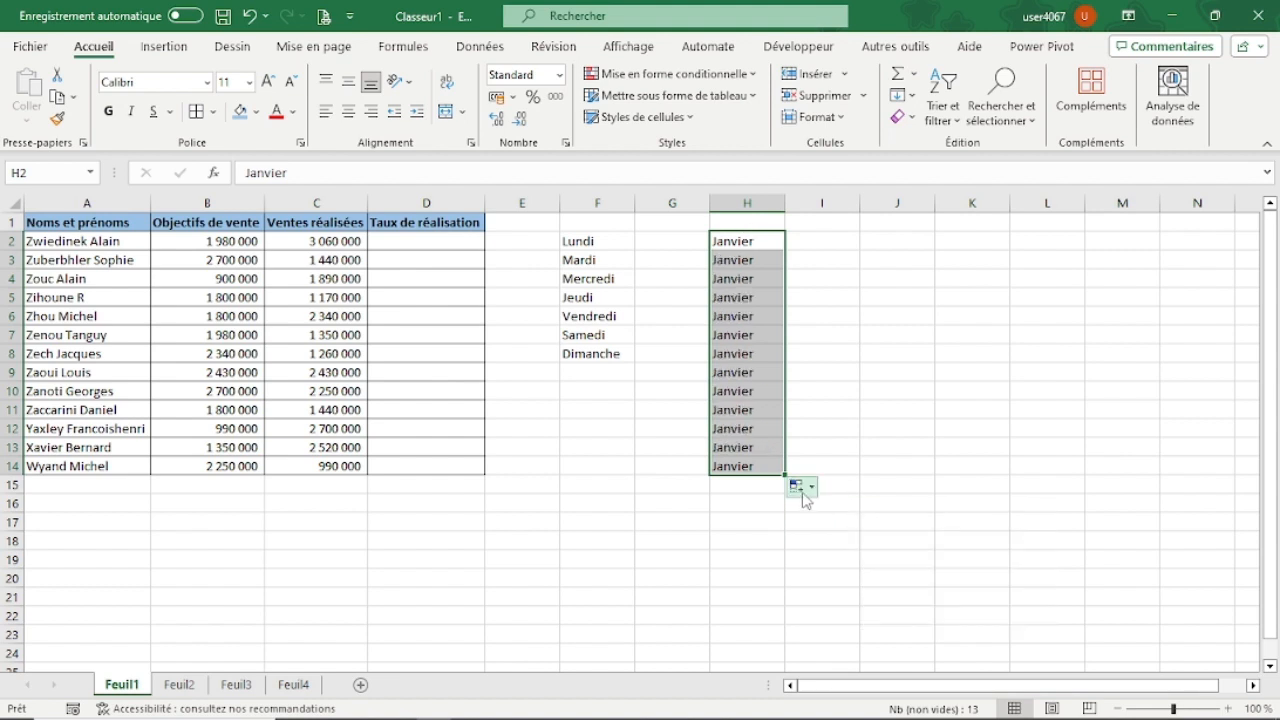
left_click(801, 487)
left_click(845, 531)
left_click(704, 526)
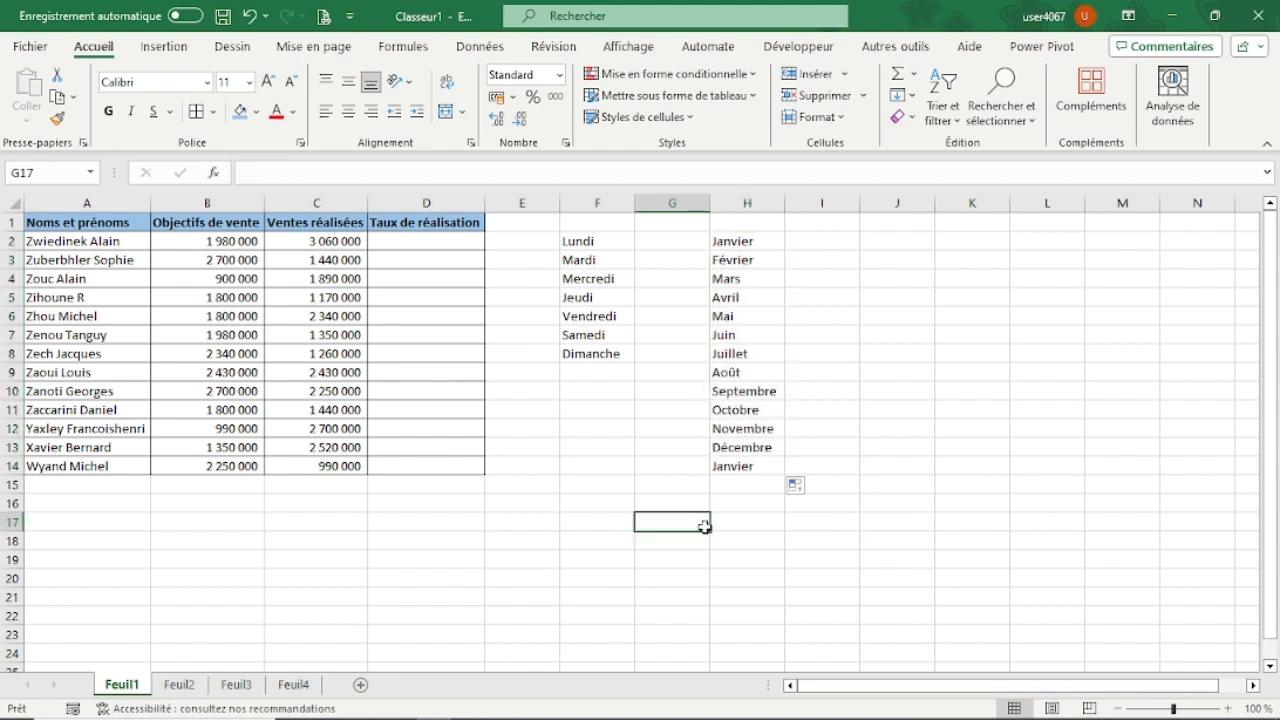
Clear the weekday and month lists from the range F2:H15.
left_click_drag(215, 243, 330, 280)
left_click(444, 294)
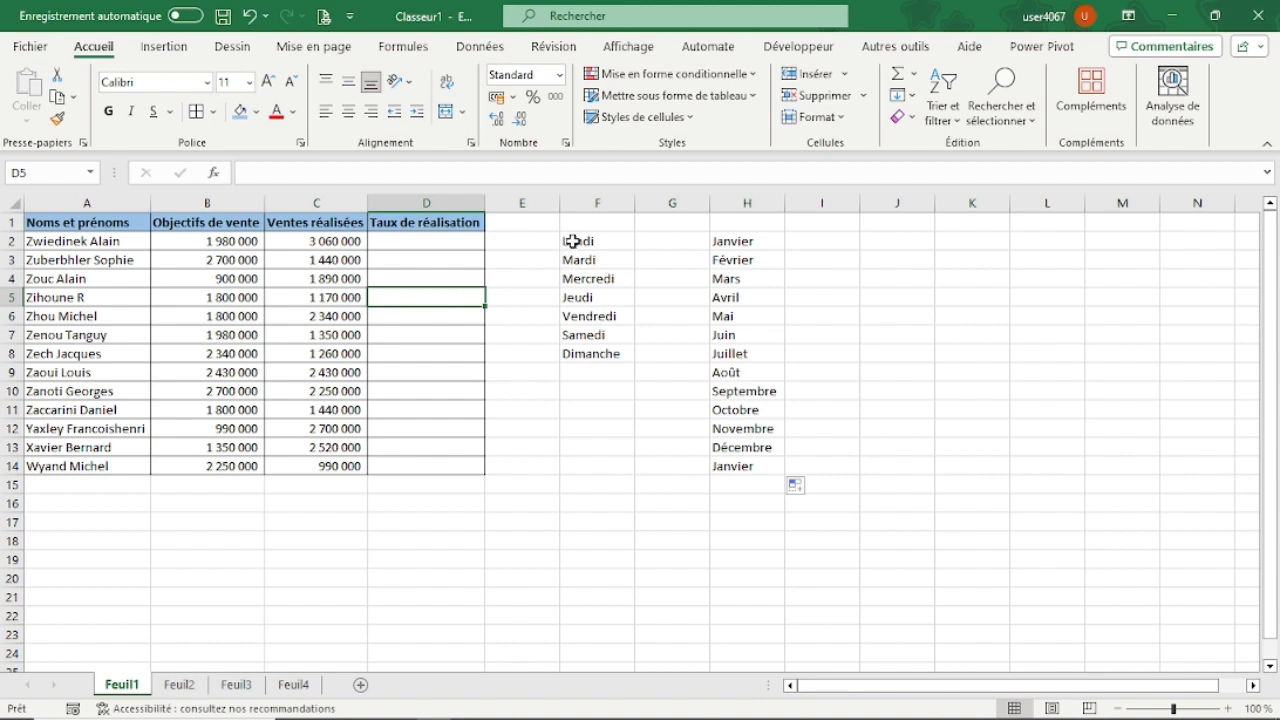
left_click_drag(572, 241, 777, 483)
key("Delete")
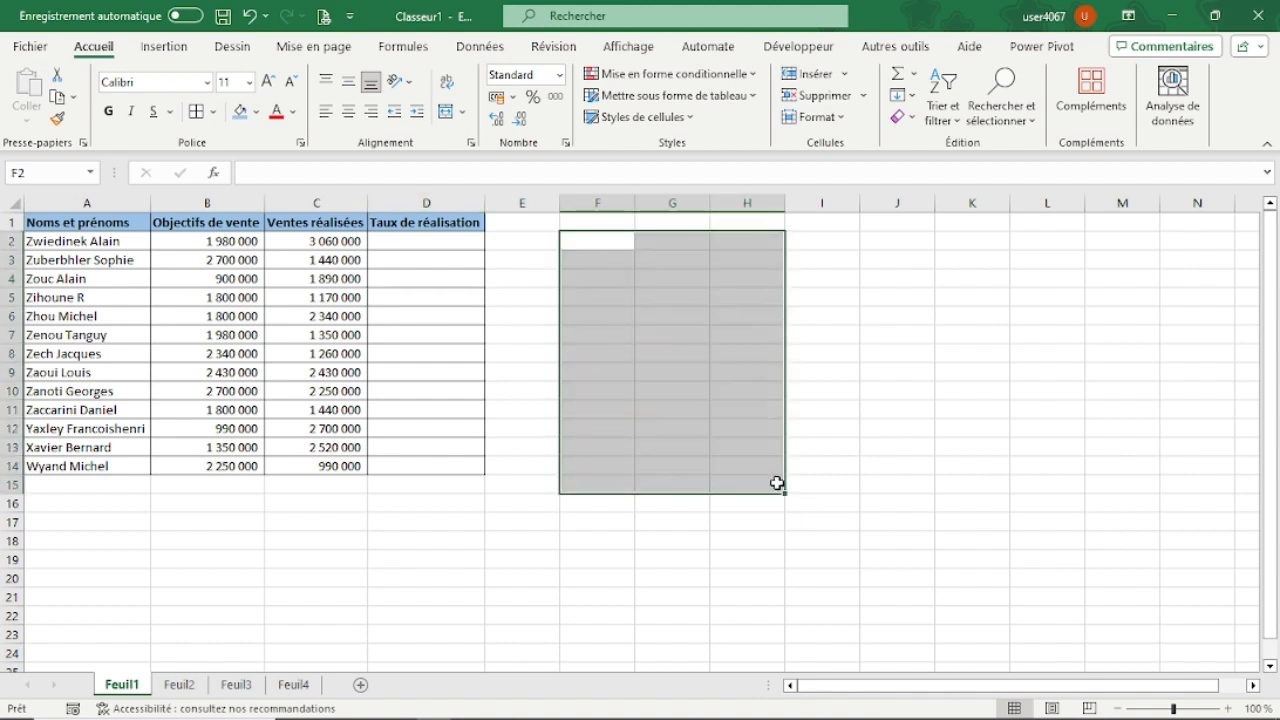
left_click(400, 336)
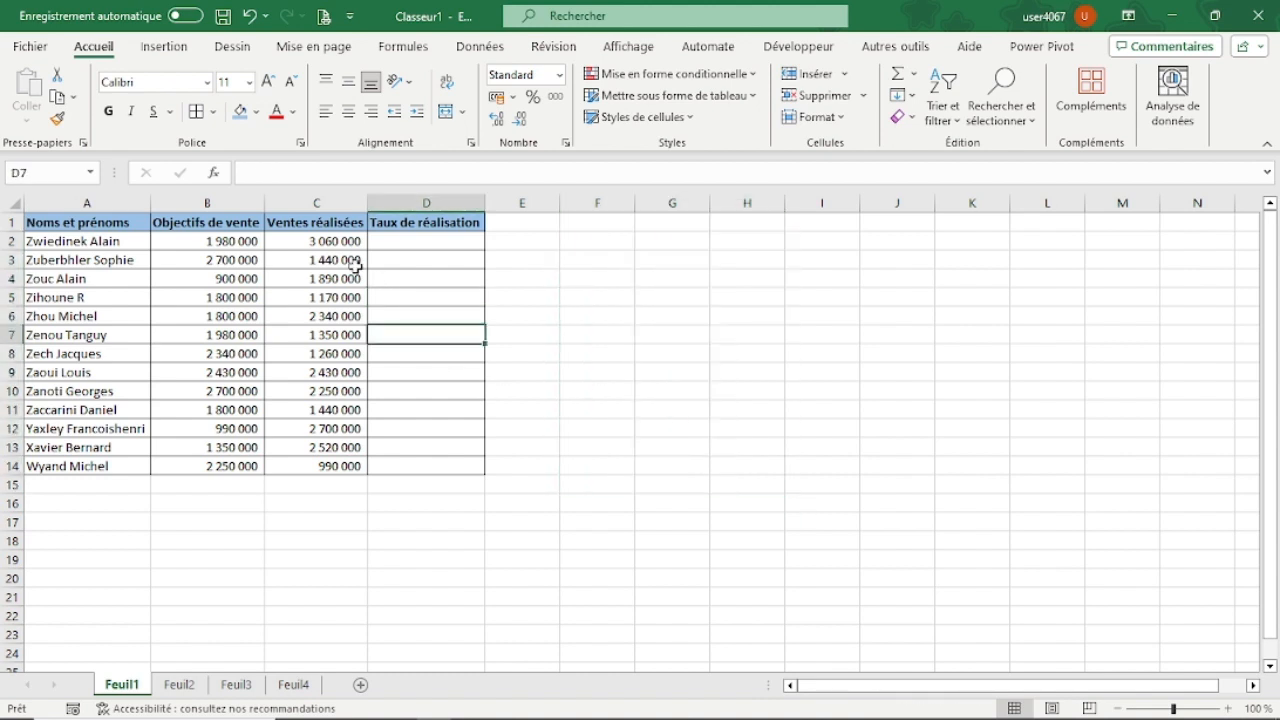
left_click(314, 242)
left_click(437, 241)
left_click(608, 257)
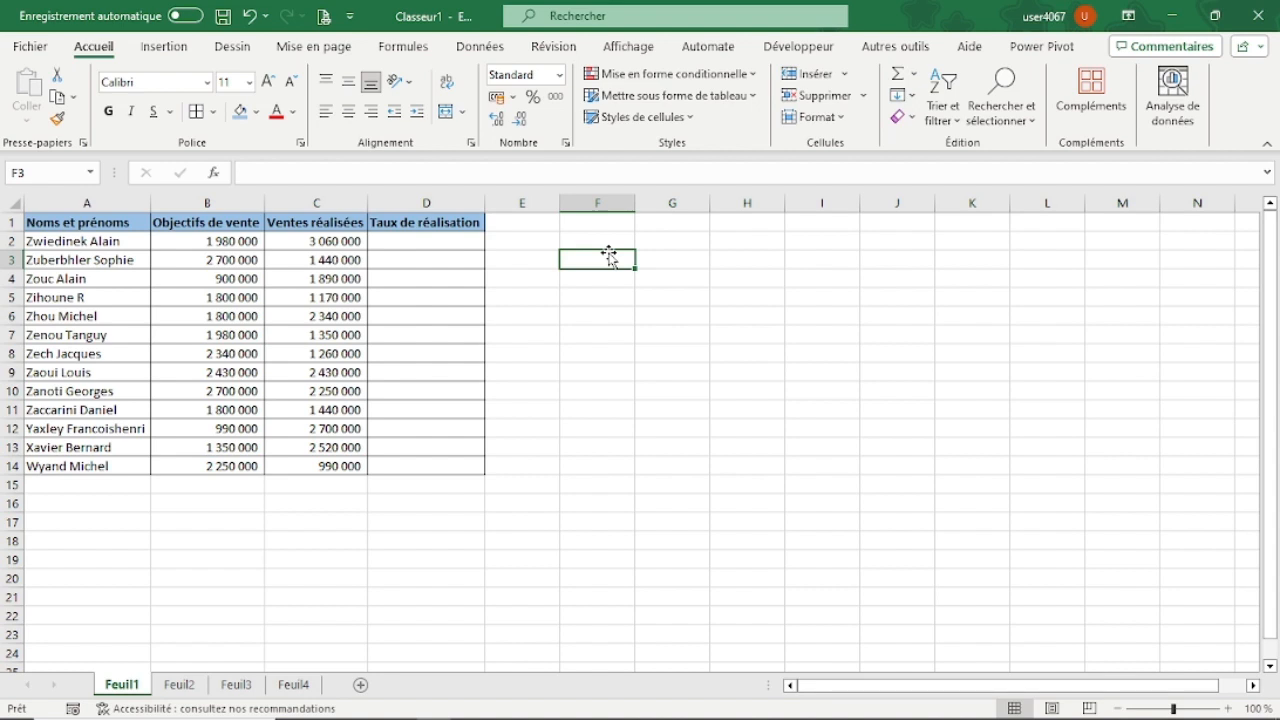
Open the custom number formats for cell B2 and choose the code # ##0 as the starting point.
left_click(234, 241)
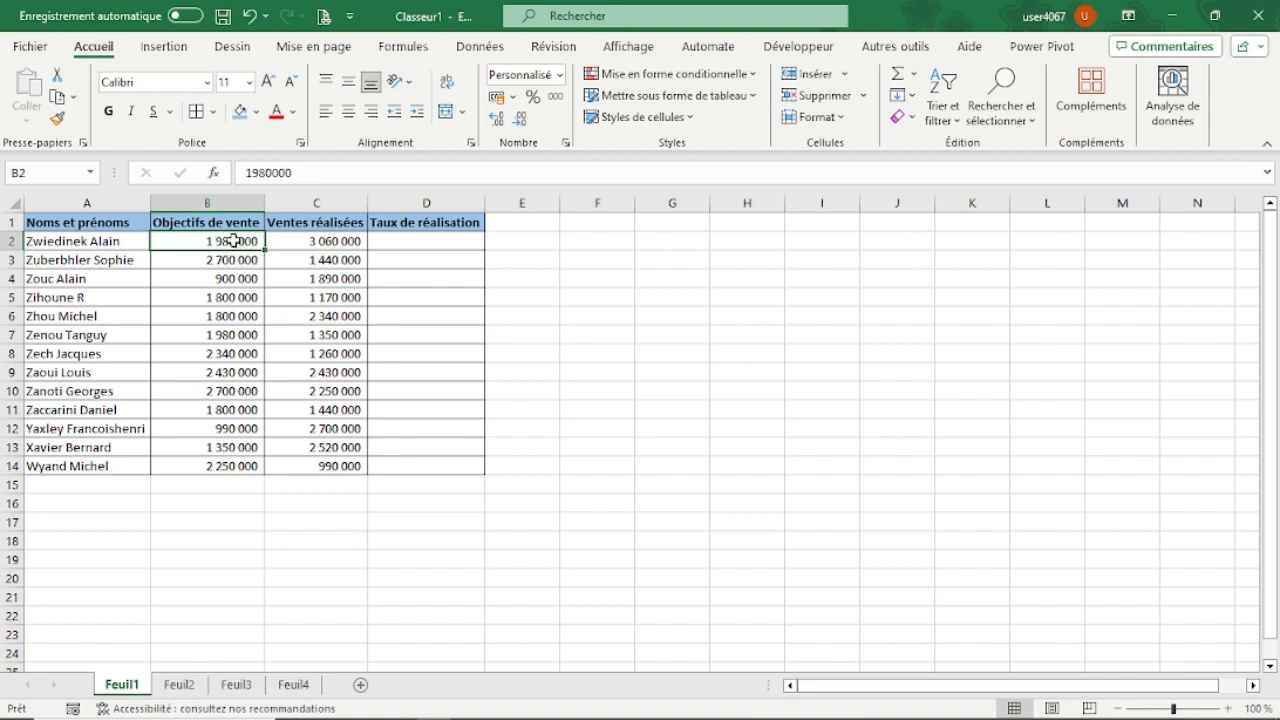
left_click(560, 75)
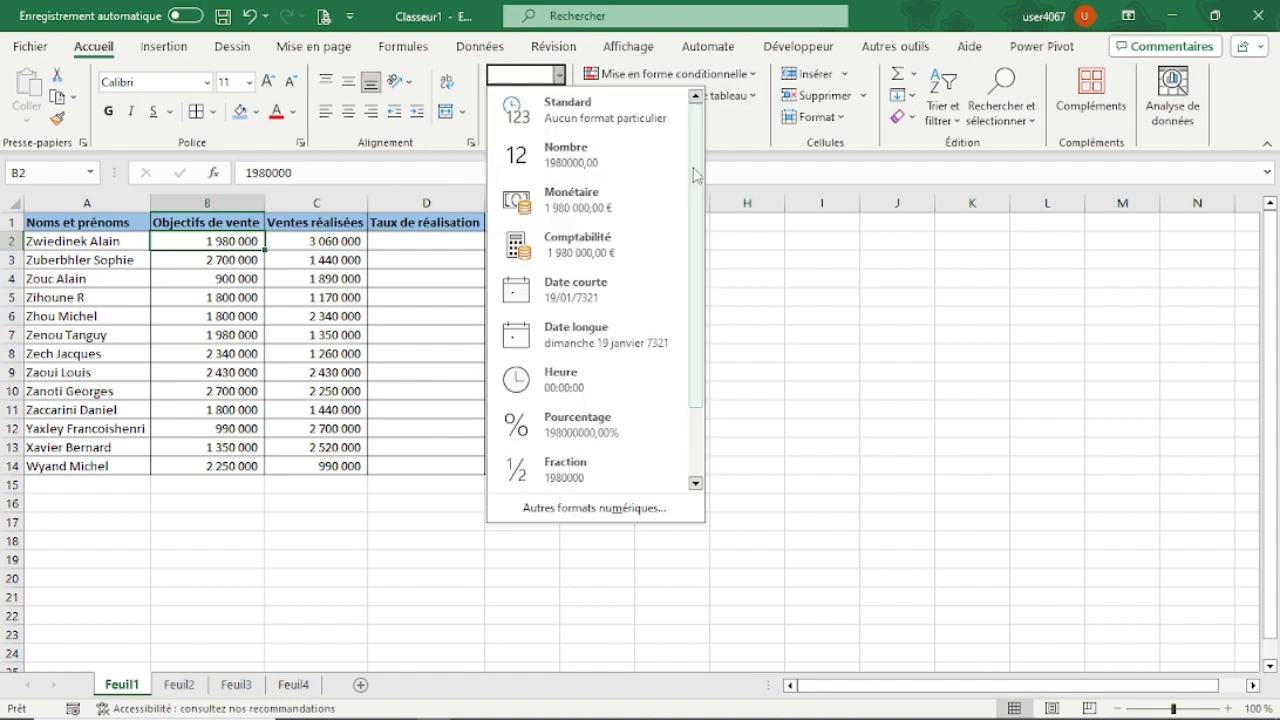
scroll(685, 159, "down", 1)
left_click(621, 508)
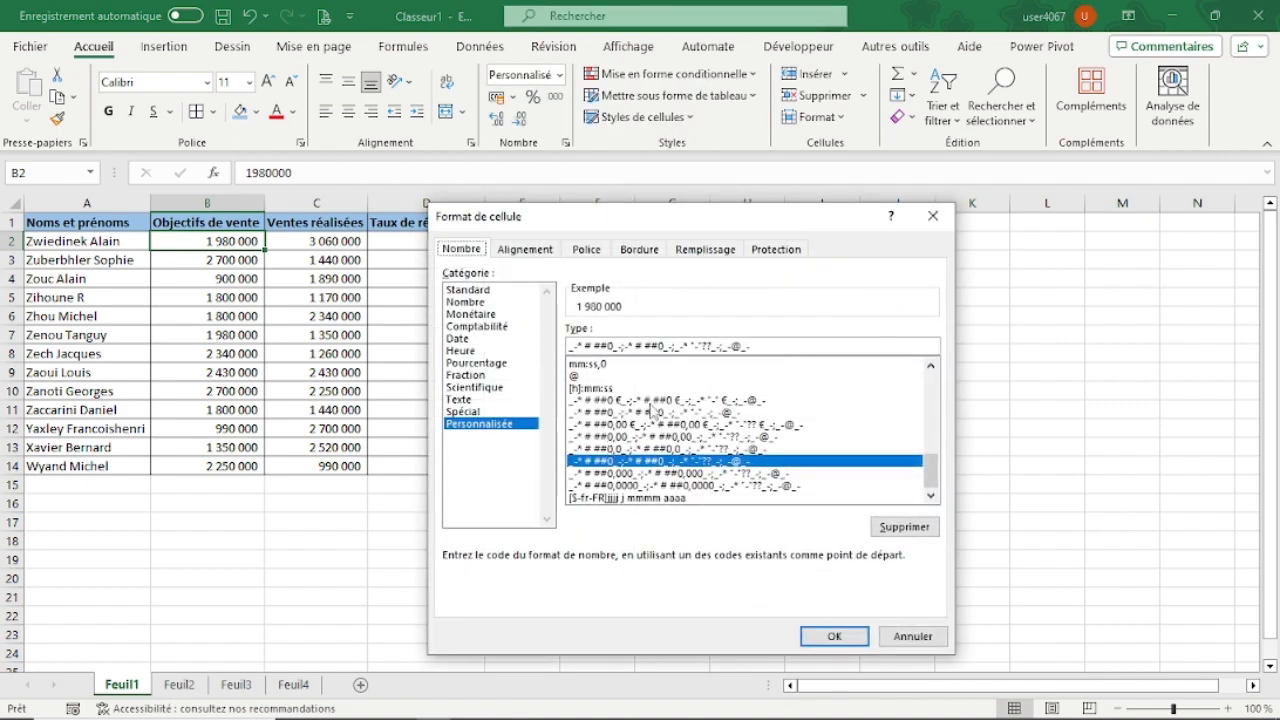
left_click(603, 401)
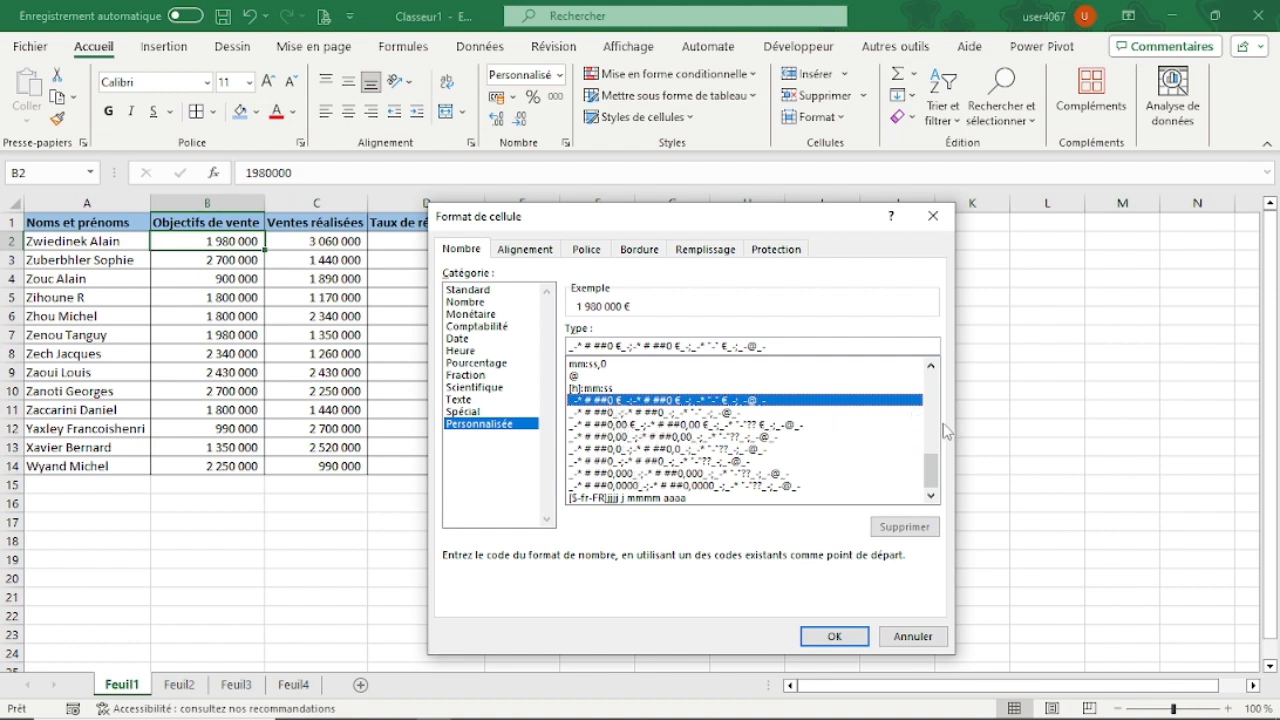
left_click_drag(930, 465, 930, 389)
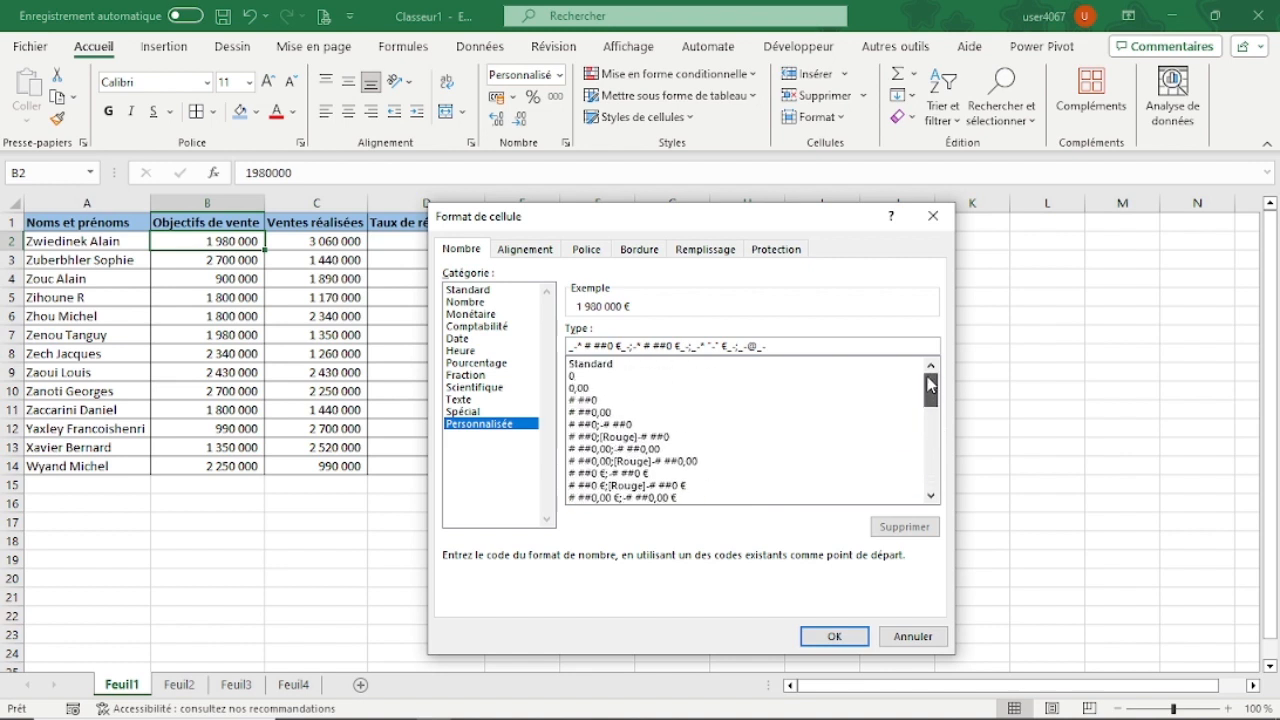
left_click(582, 400)
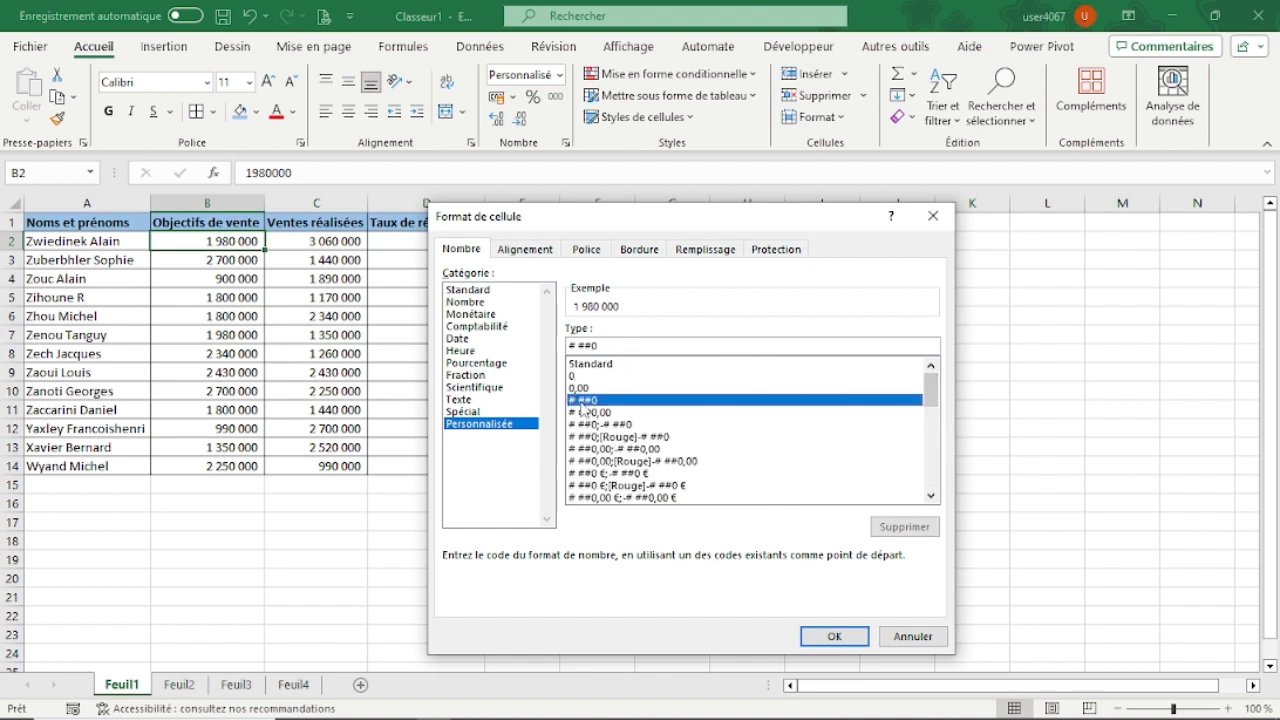
Extend the format code to # ##0" FCFA" and apply it to B2.
left_click(602, 346)
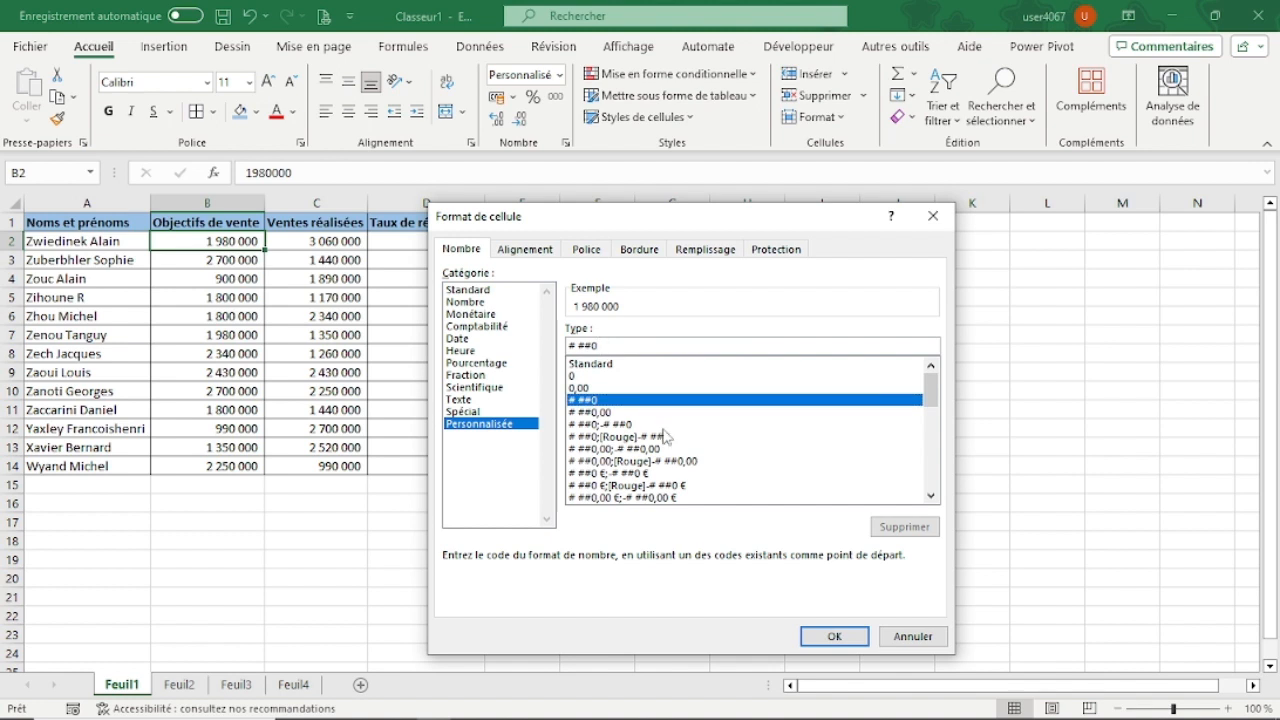
type("\"")
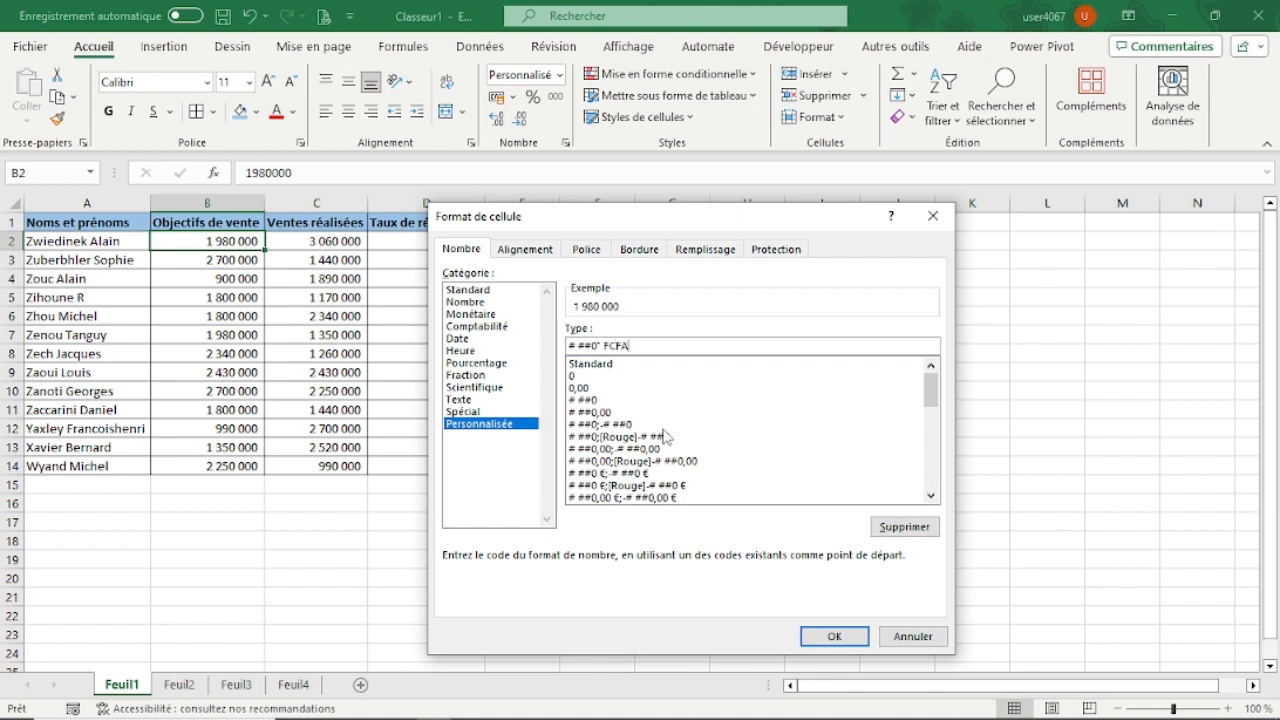
type("FCFA\"")
left_click(834, 637)
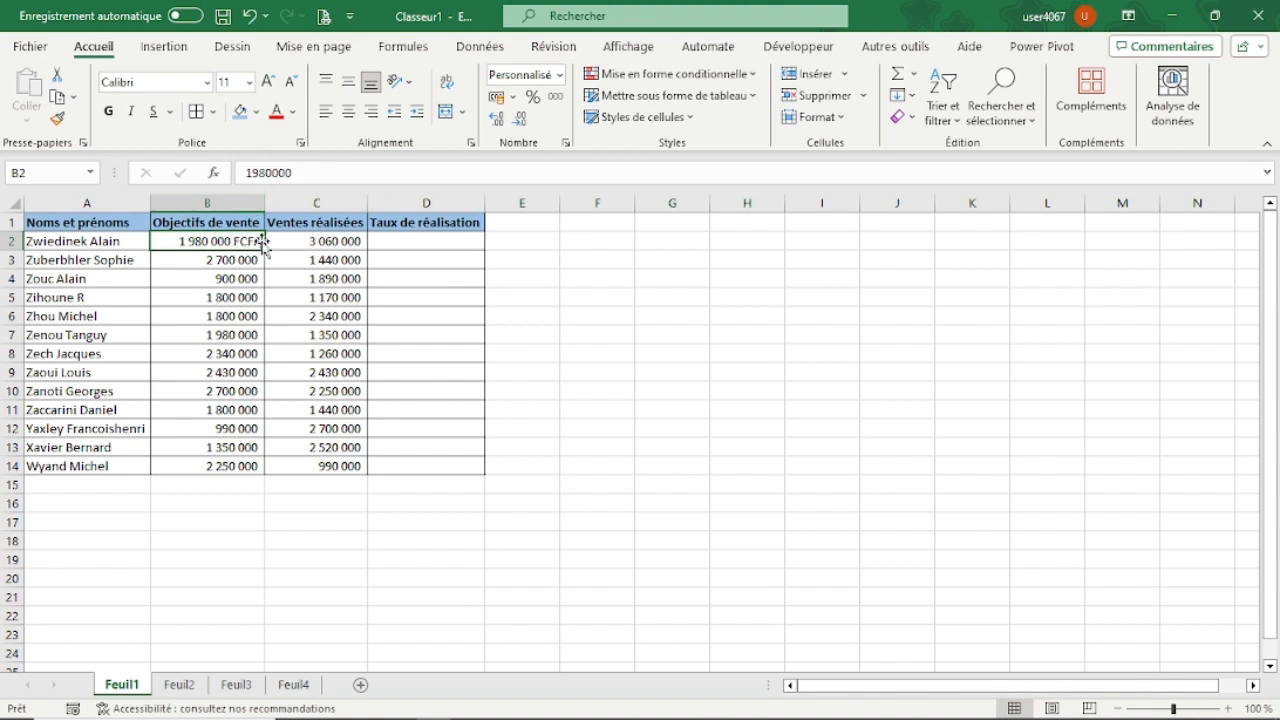
Enter the number 1 980 000 in cell F2 and select that cell again.
left_click(596, 244)
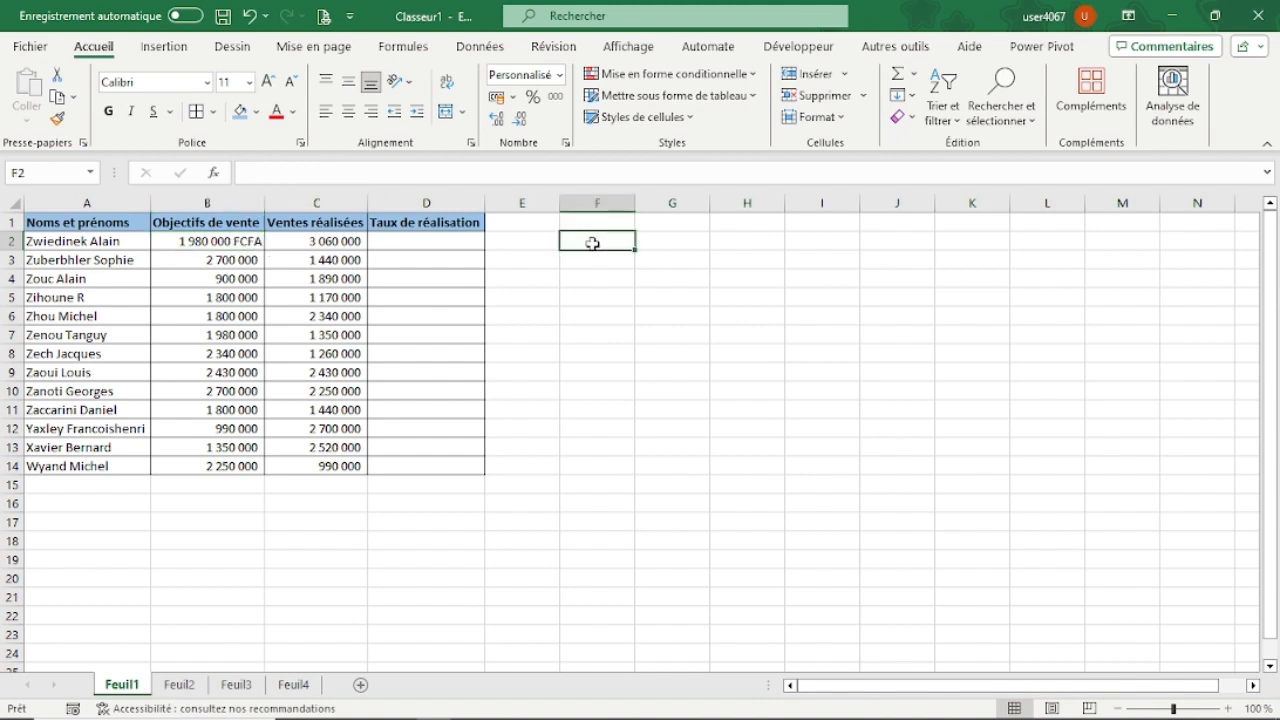
type("1 980 0")
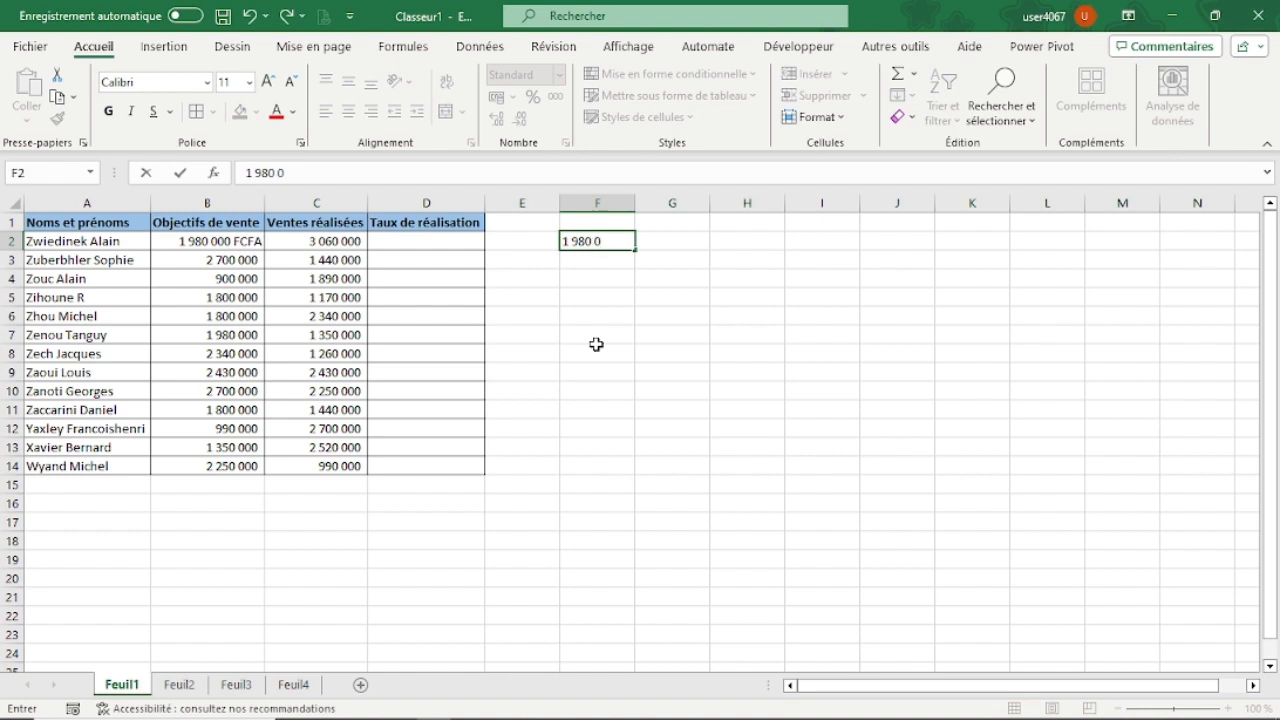
type("00")
key("Return")
key("Up")
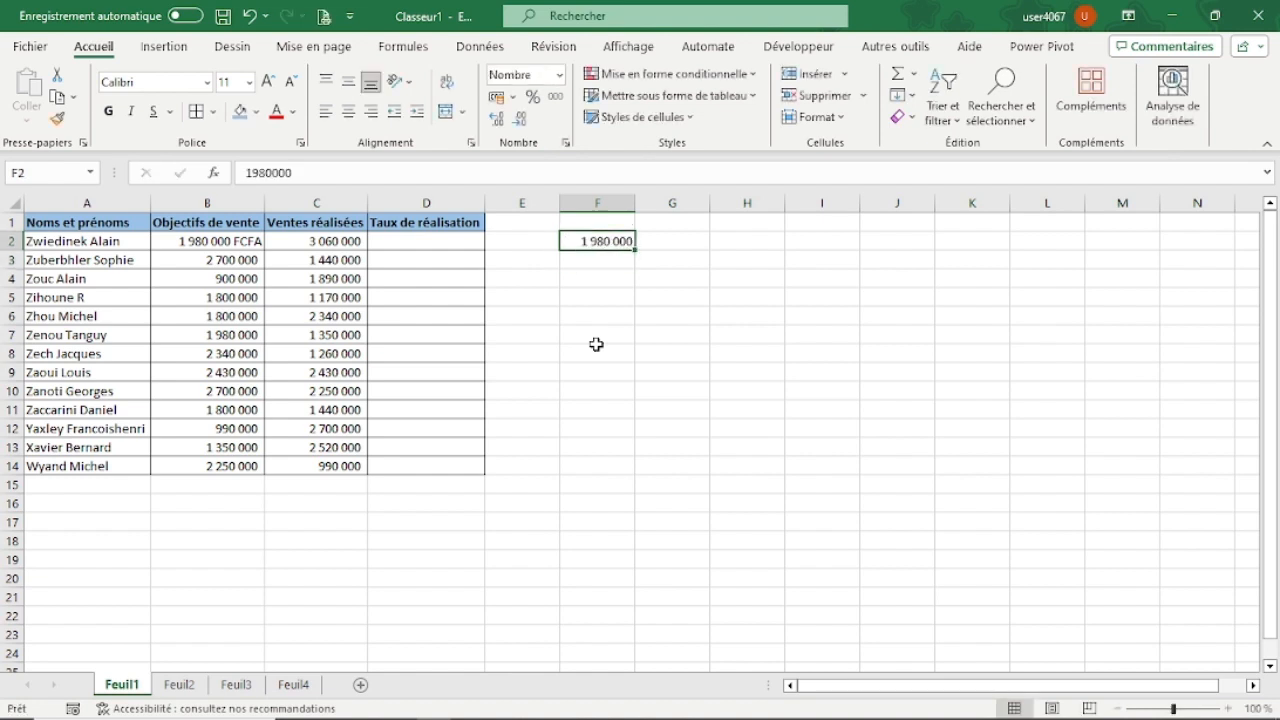
Rewrite the entry in F2 as the text 1 980 000 FCFA and autofit column F to it.
left_click(413, 181)
type("FC")
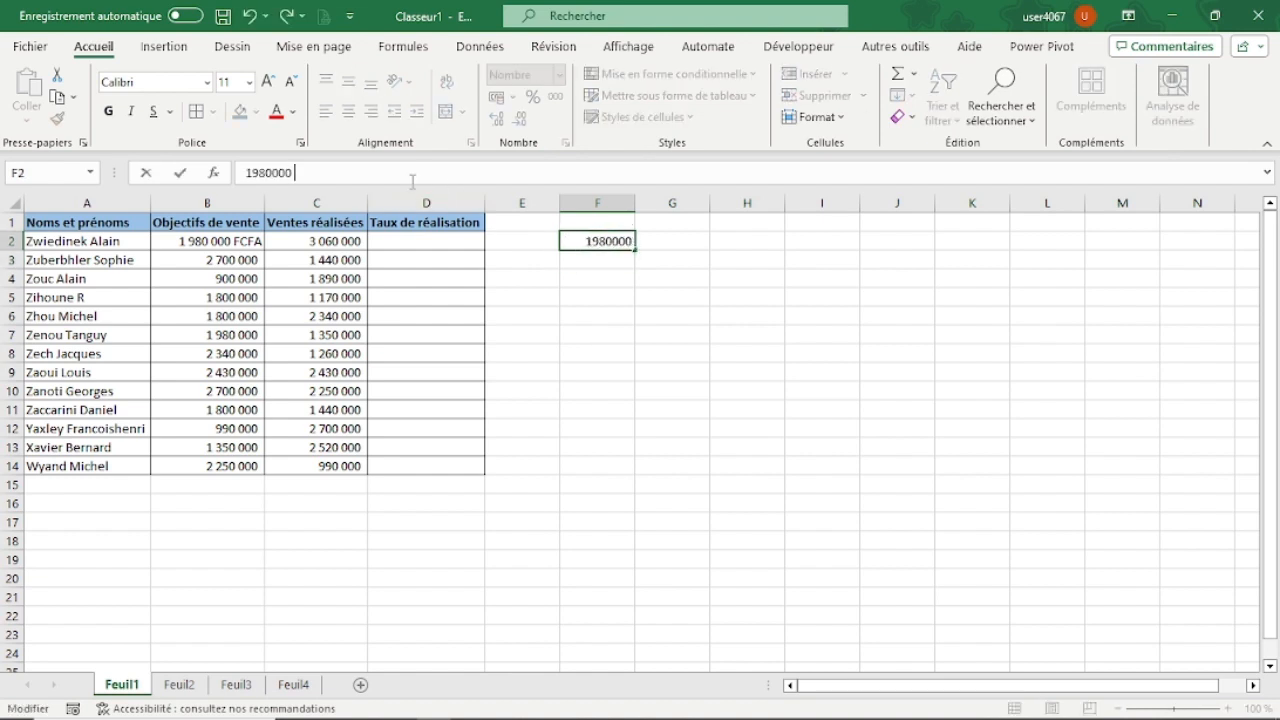
type("FA")
left_click(257, 172)
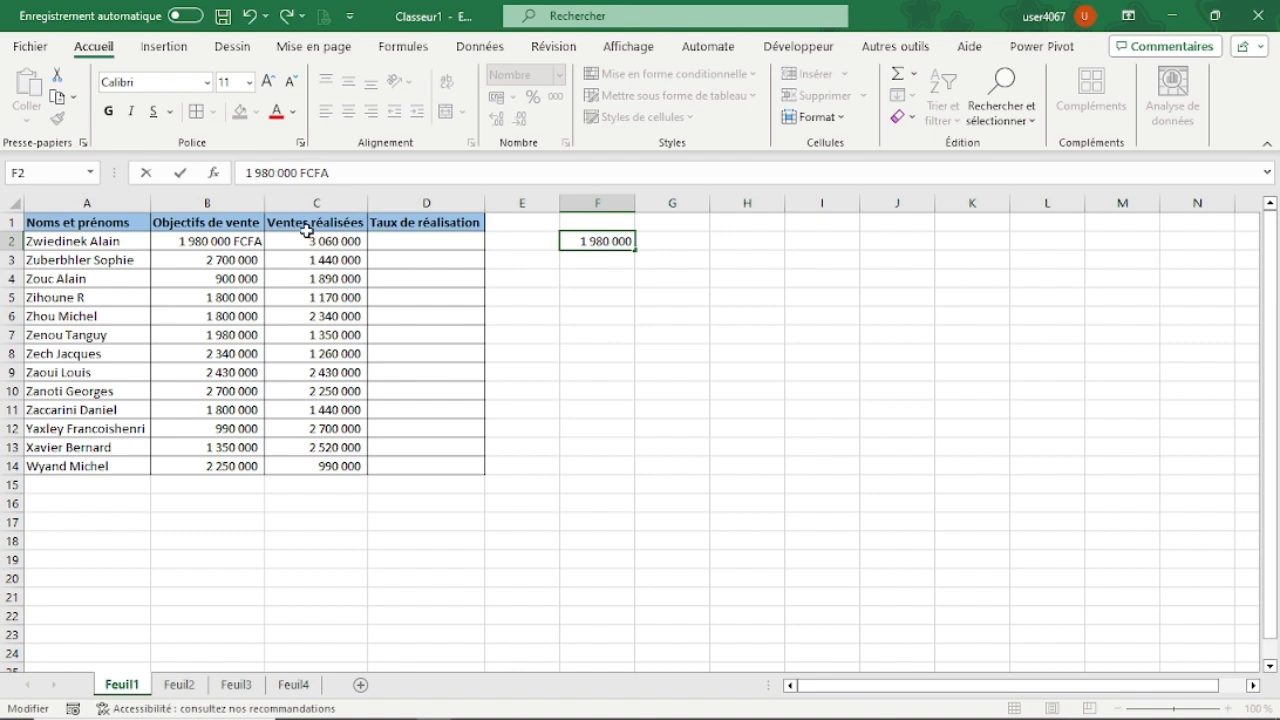
key("Return")
key("Up")
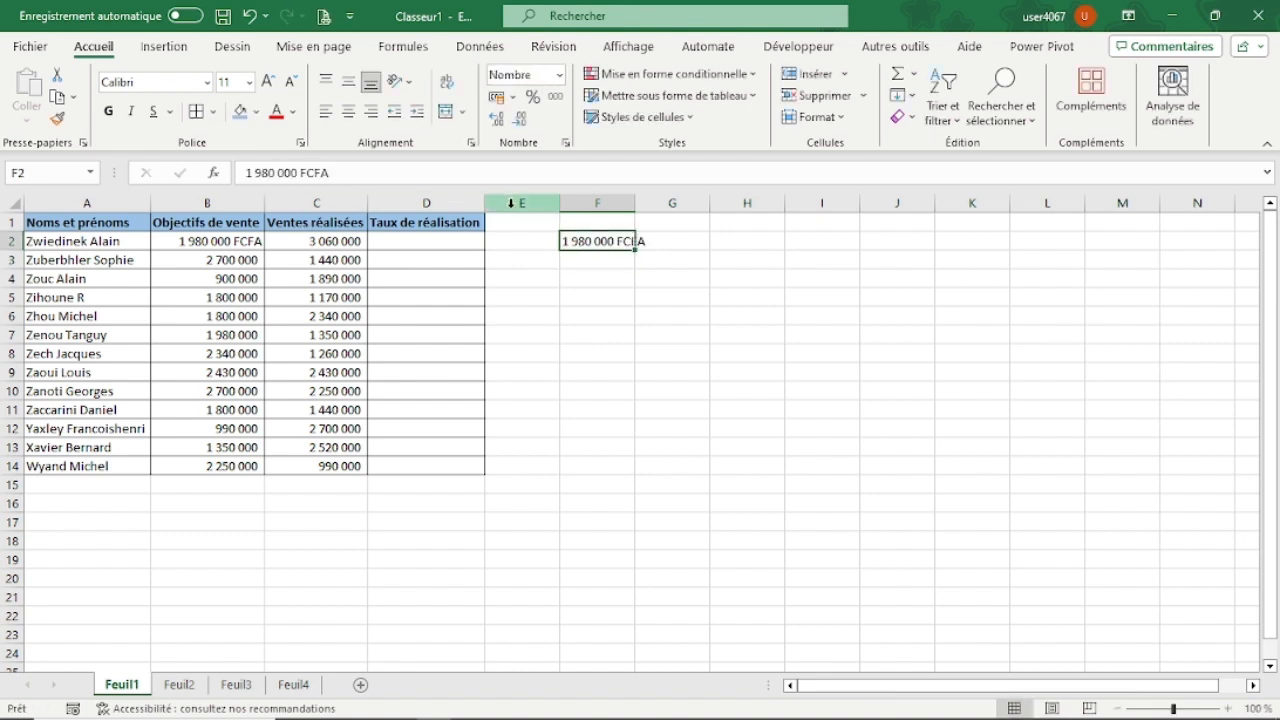
double_click(635, 204)
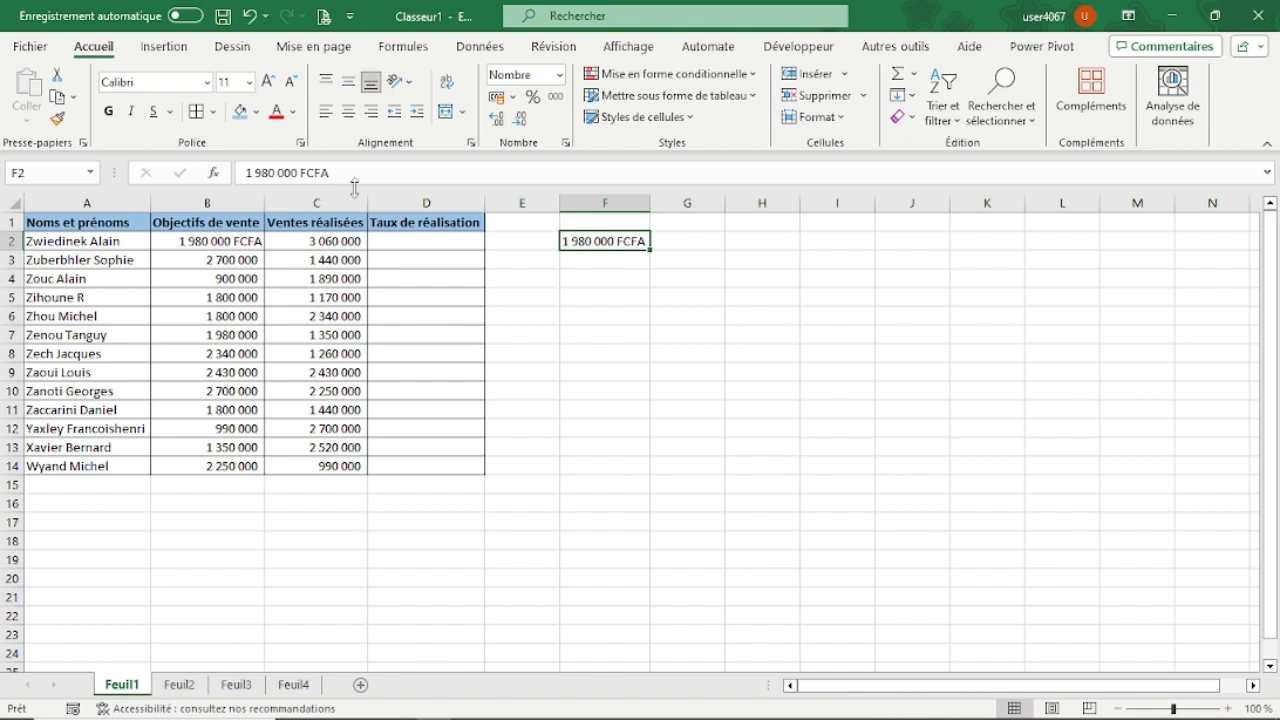
Compare the underlying content of F2, with its typed suffix, against the custom-formatted cell B2.
left_click_drag(338, 172, 219, 170)
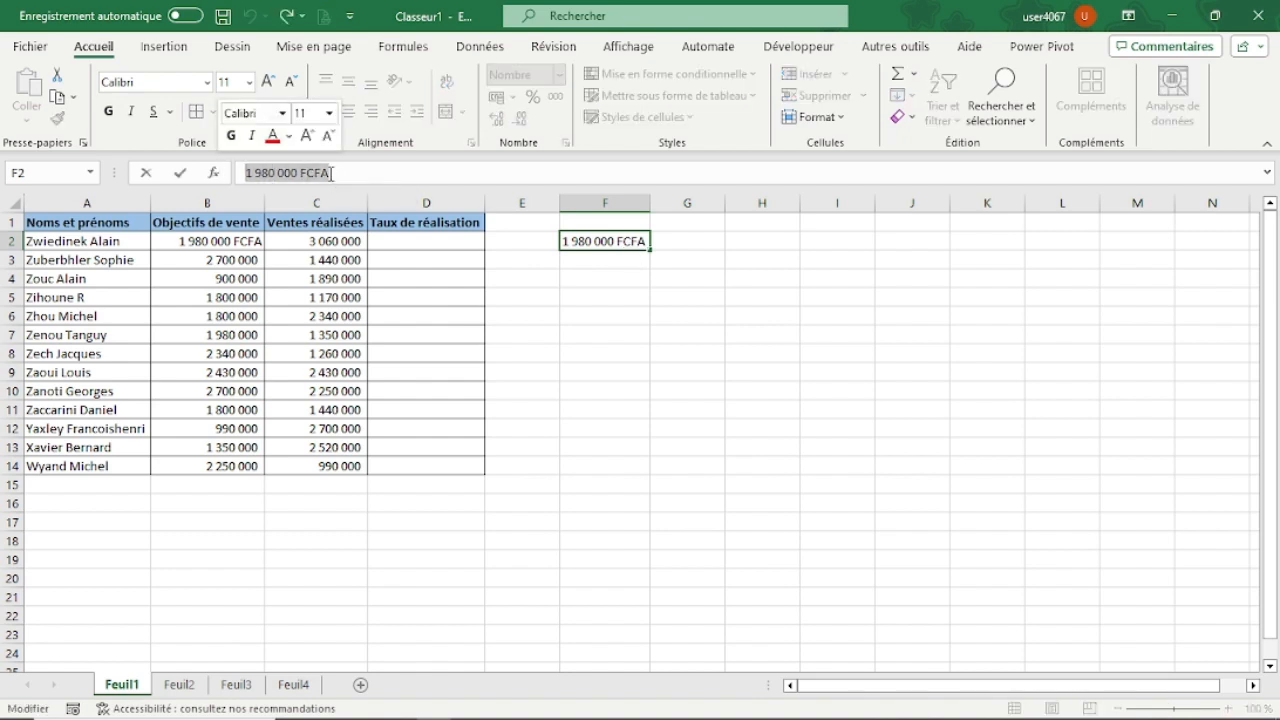
left_click(291, 173)
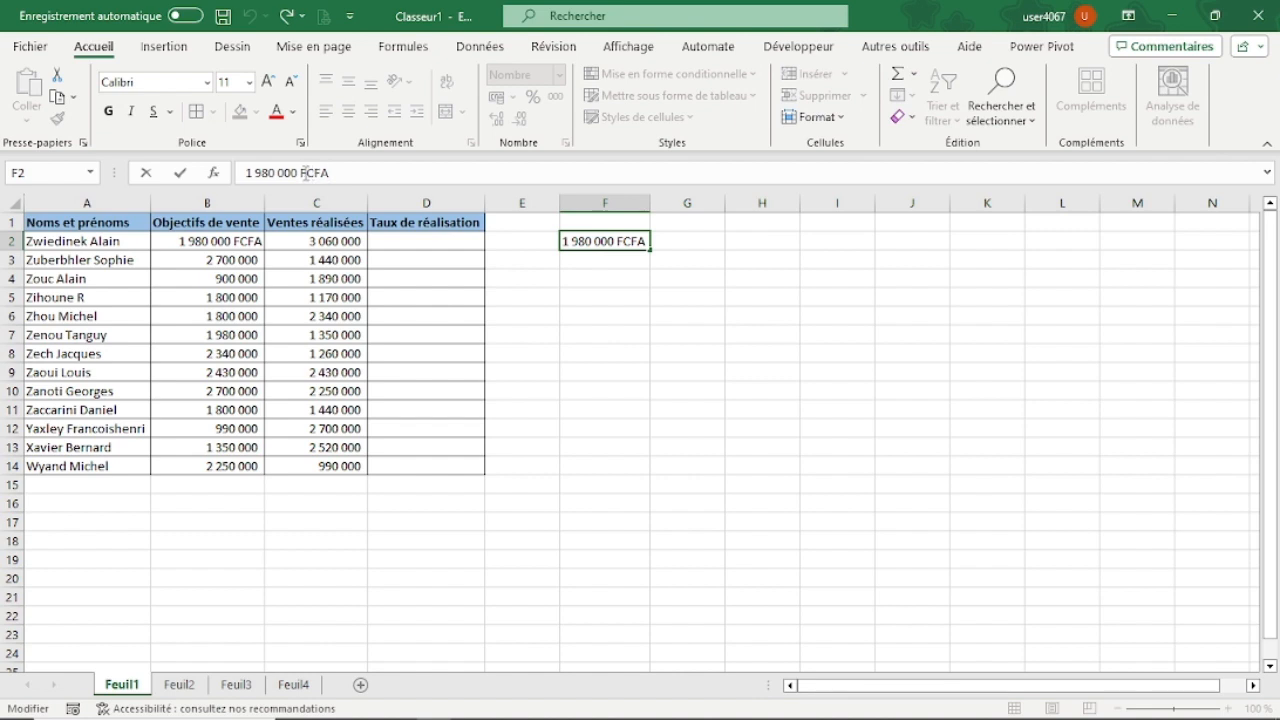
left_click(580, 284)
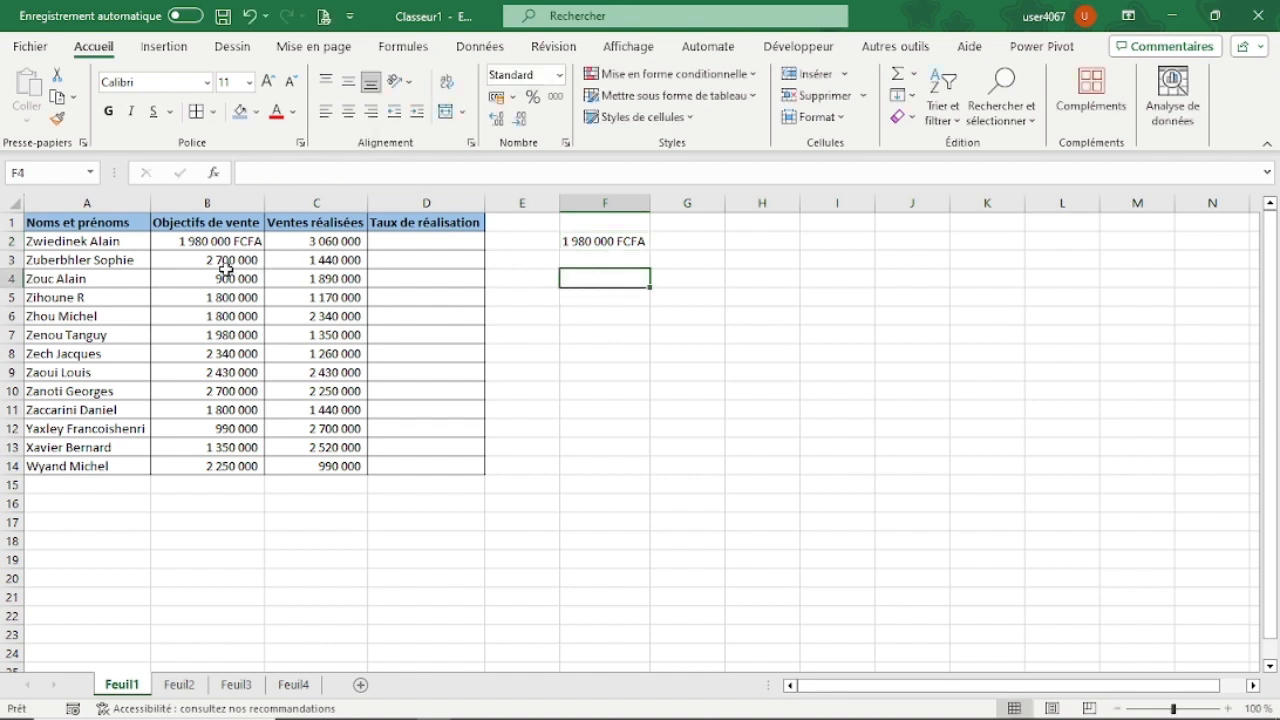
left_click(189, 243)
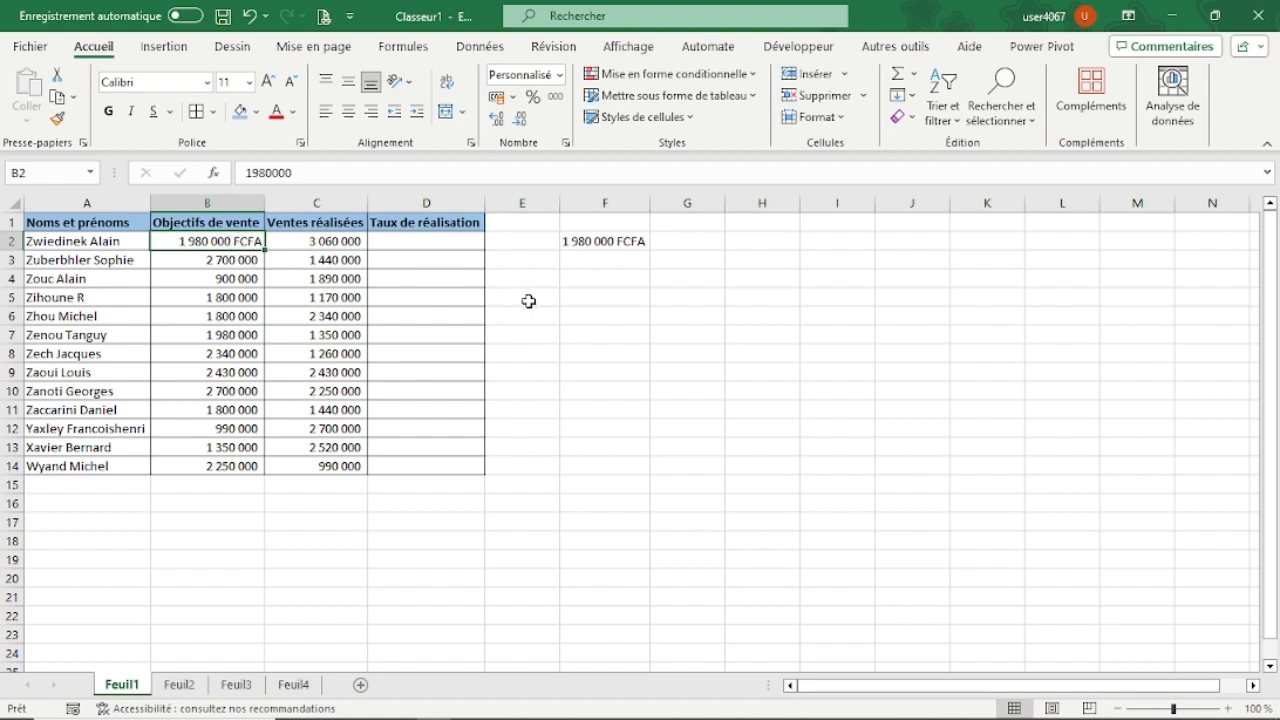
Enter the test formula =F2*2 in cell G2.
left_click(688, 238)
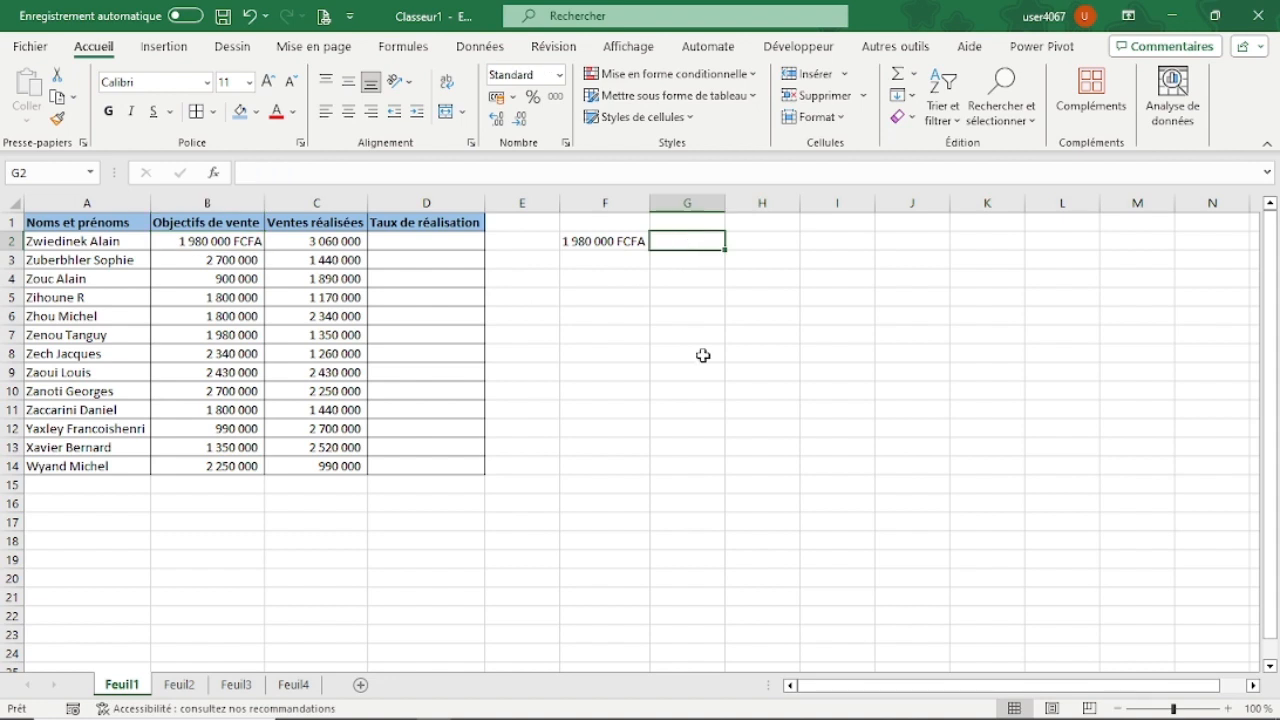
type("=")
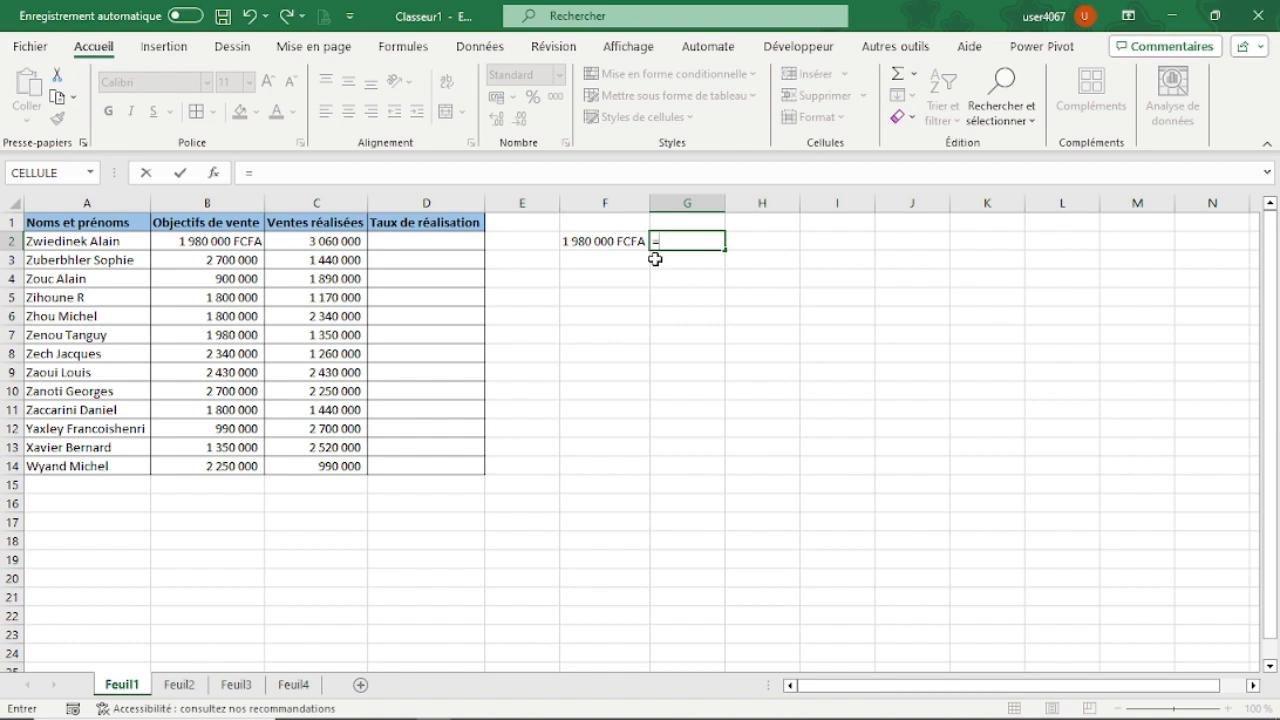
left_click(608, 242)
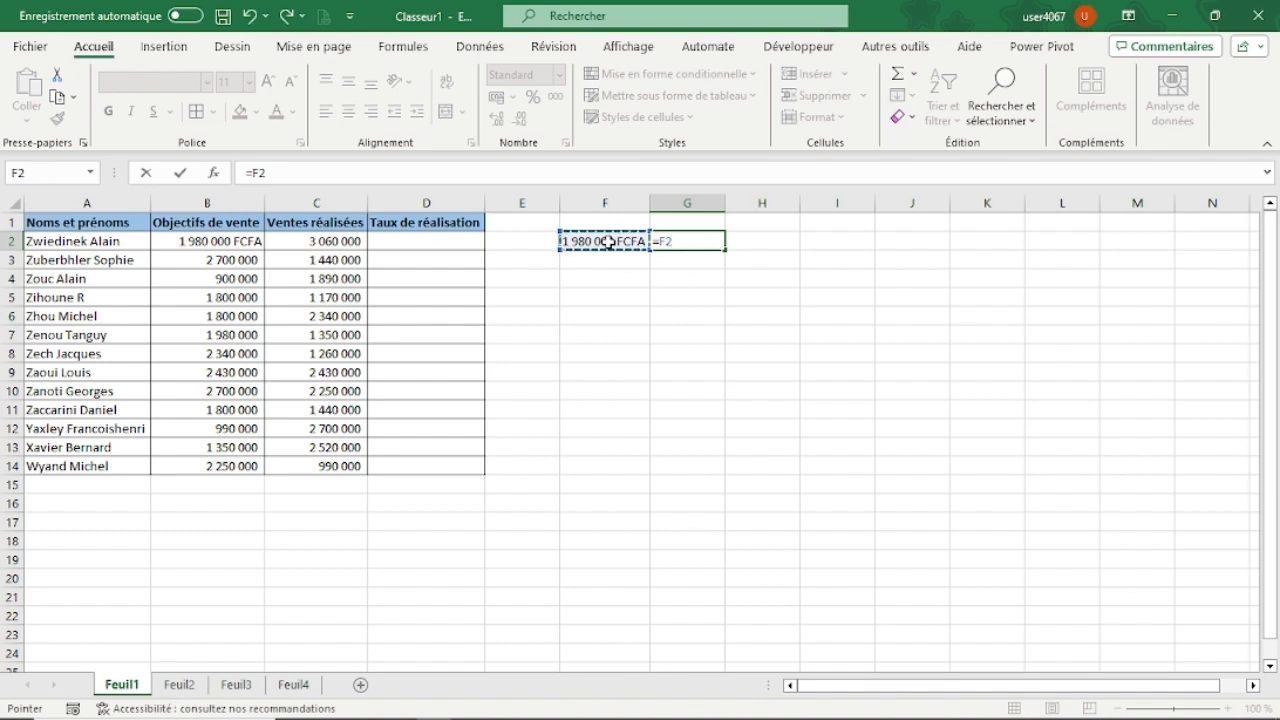
type("*")
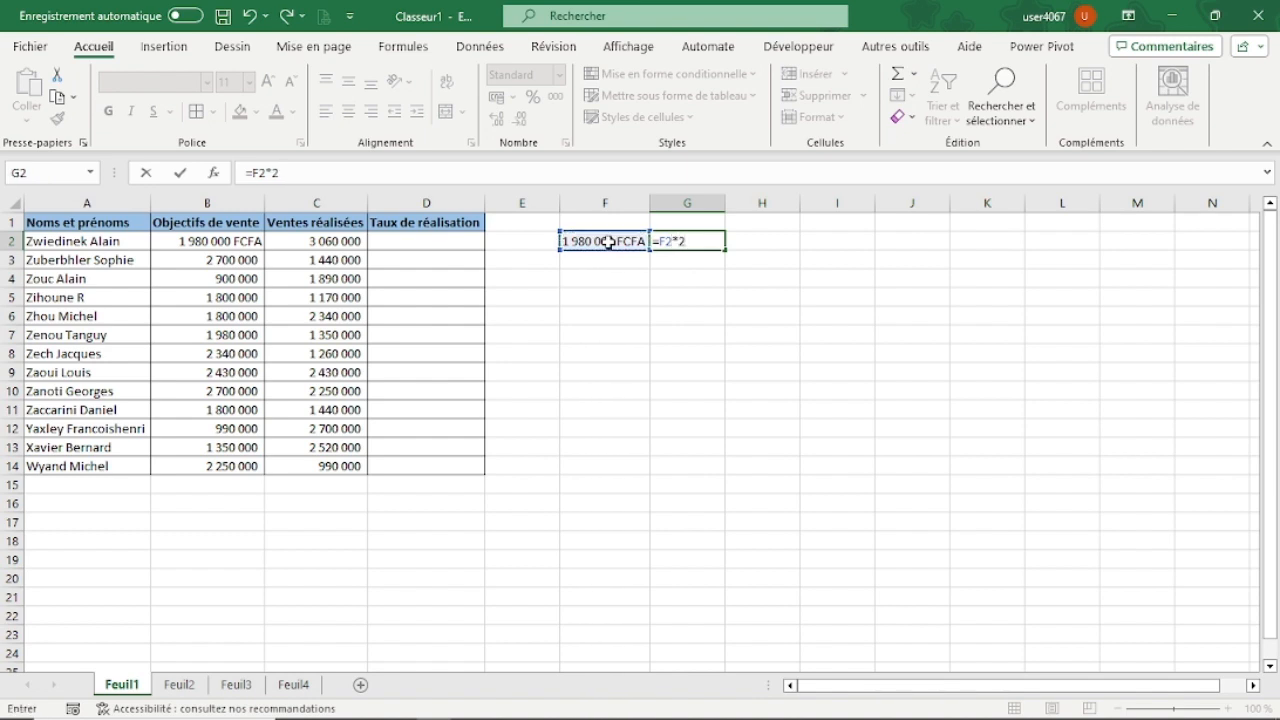
key("Return")
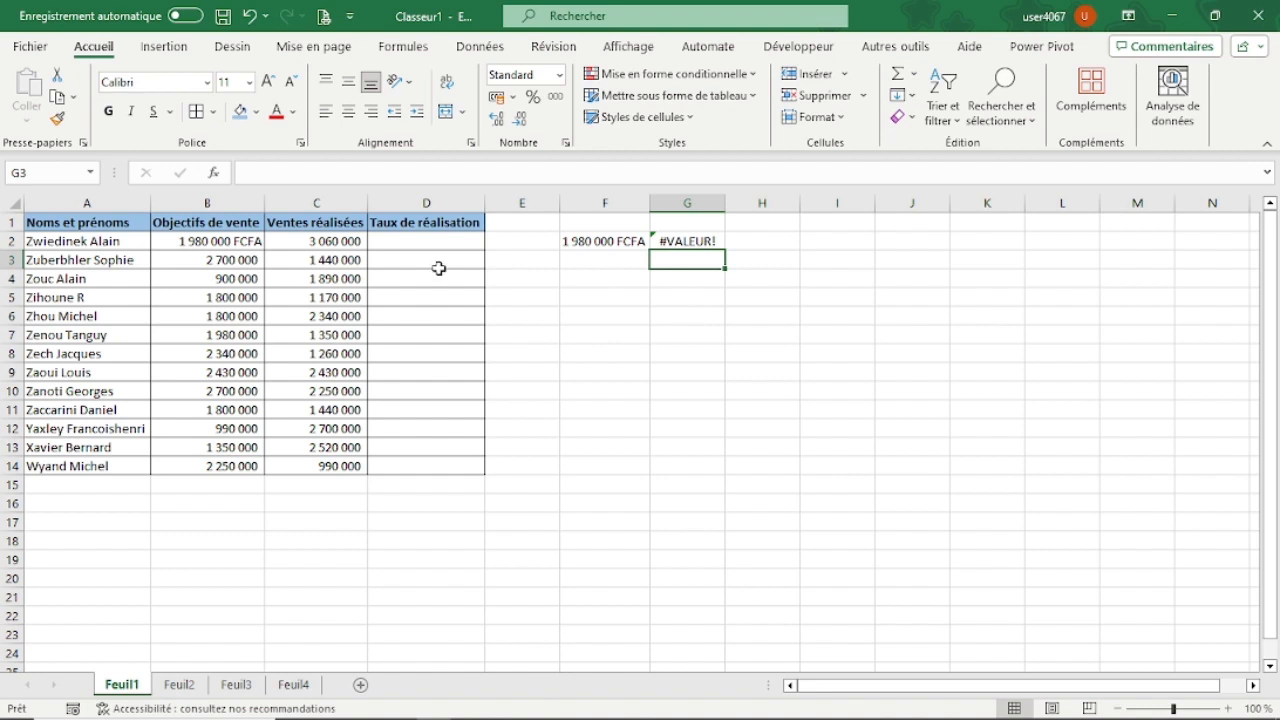
Enter the test formula =B2*2 in cell D2.
left_click(417, 241)
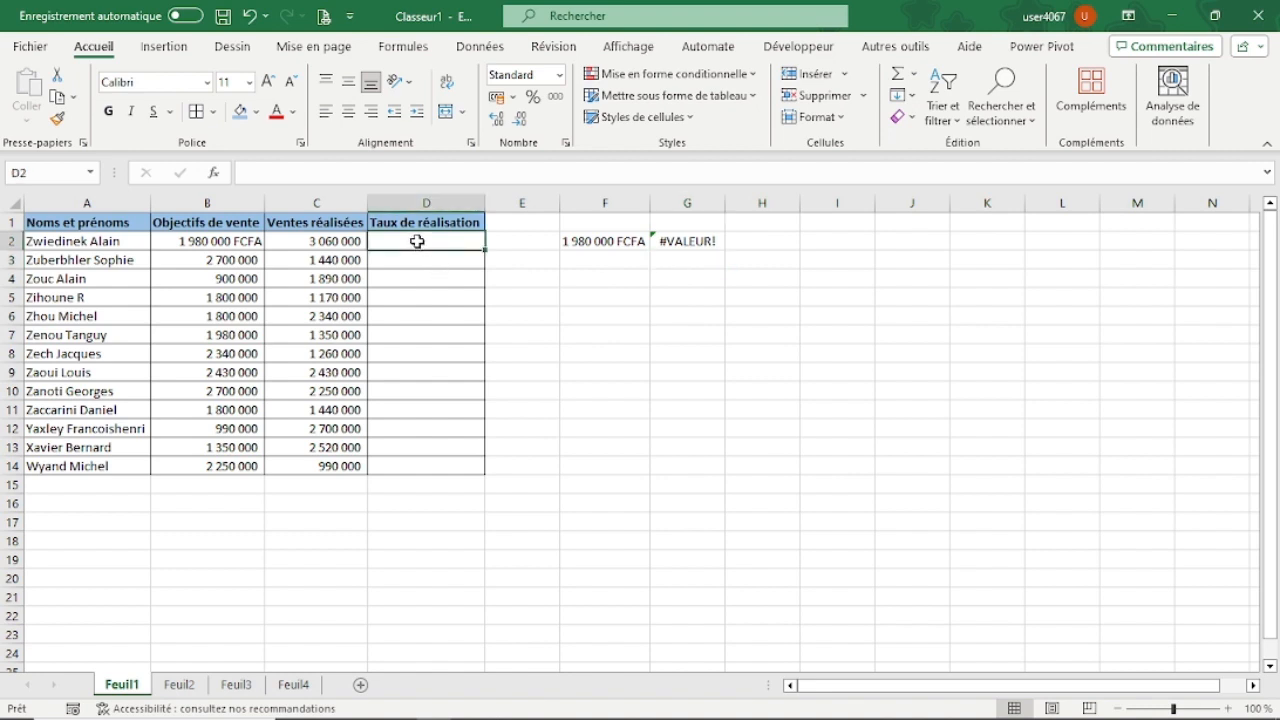
type("=")
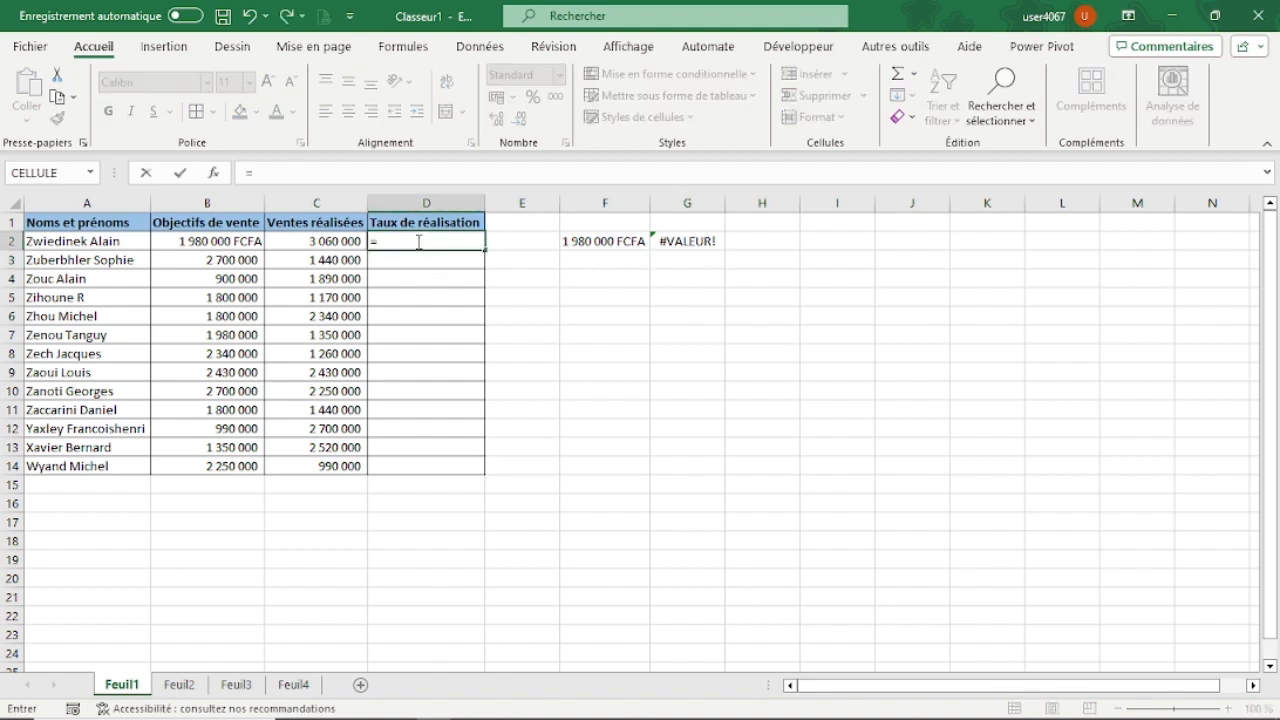
left_click(218, 242)
type("*")
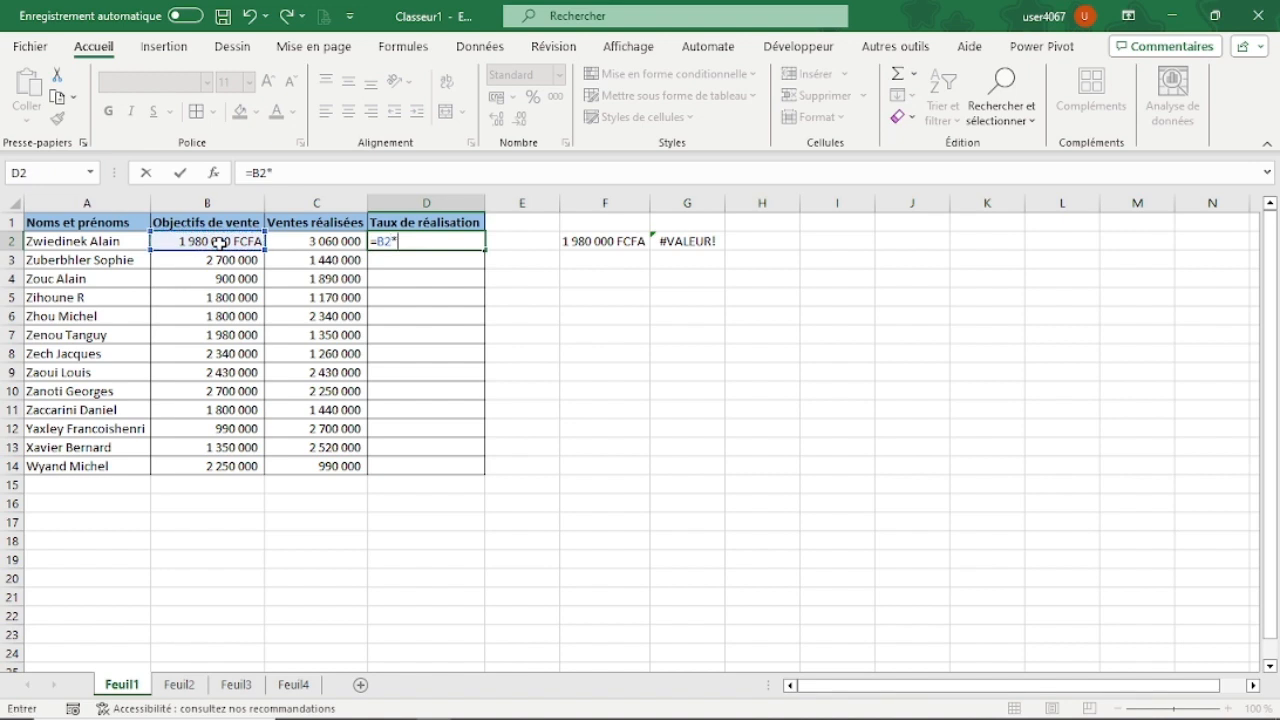
type("2")
key("ctrl+Return")
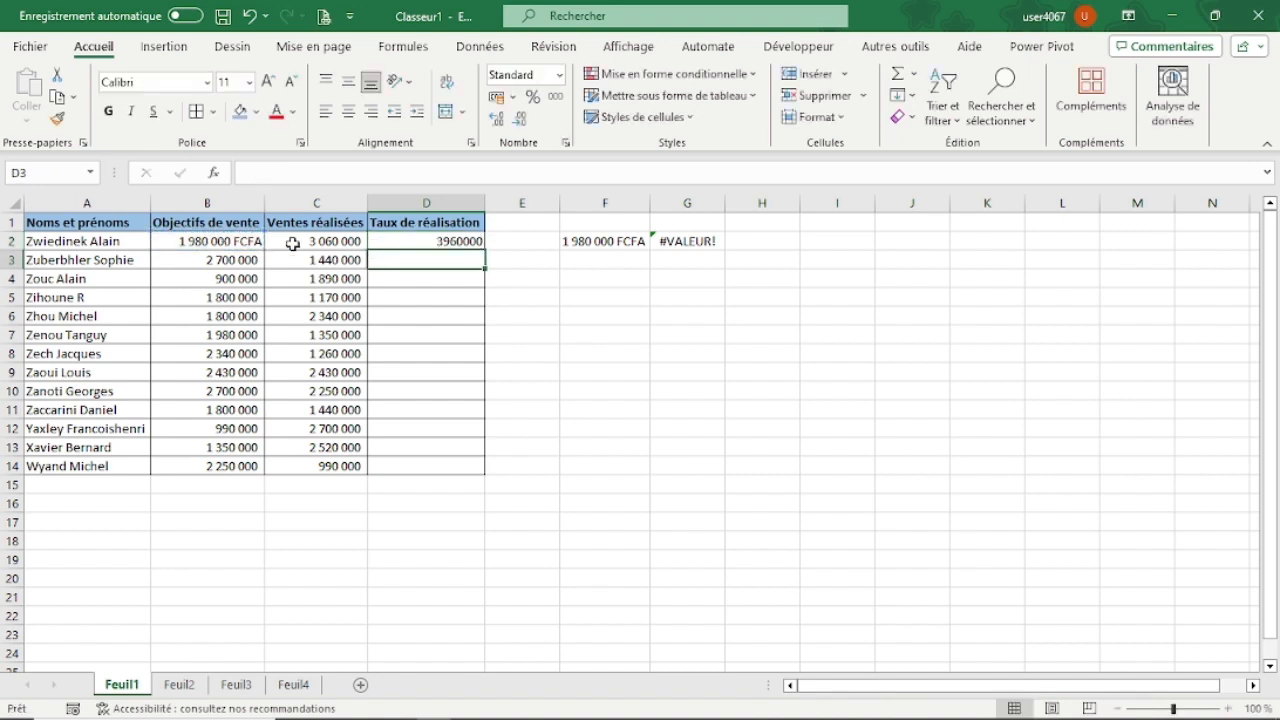
Review G2, F2 and B2, and undo the test formulas, the column F resize and the entries in F2.
left_click(660, 241)
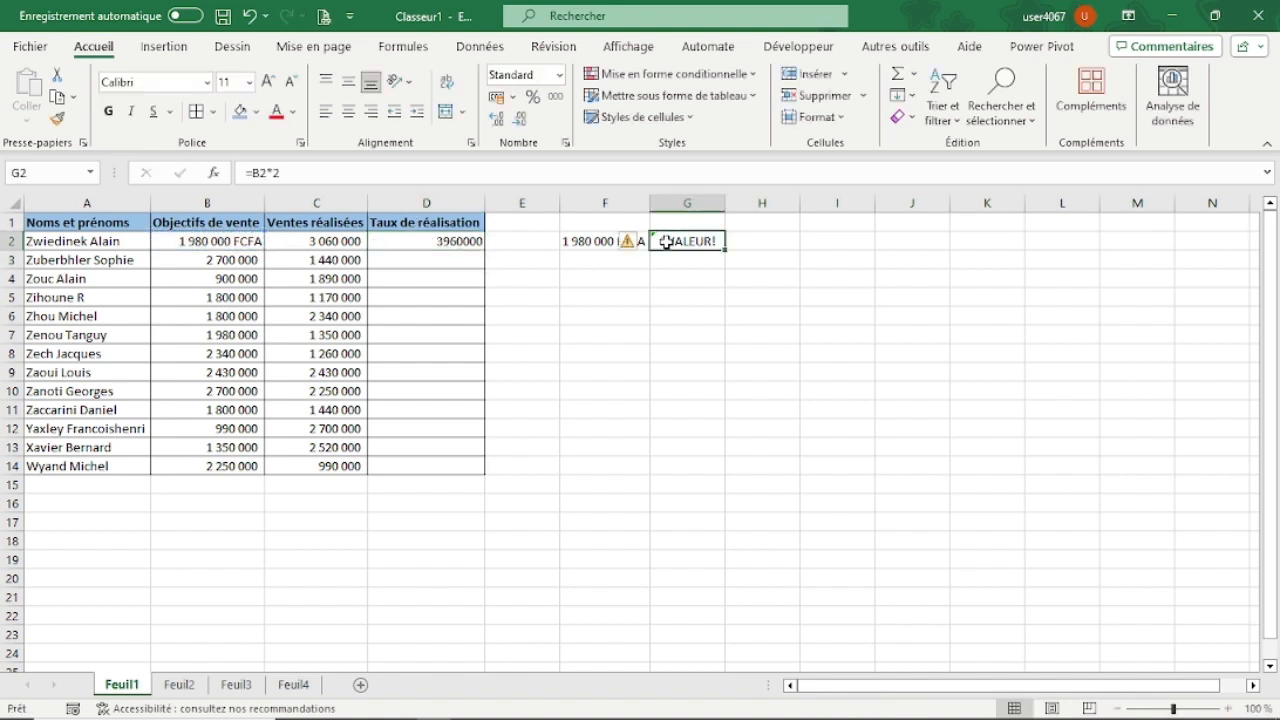
left_click(578, 242)
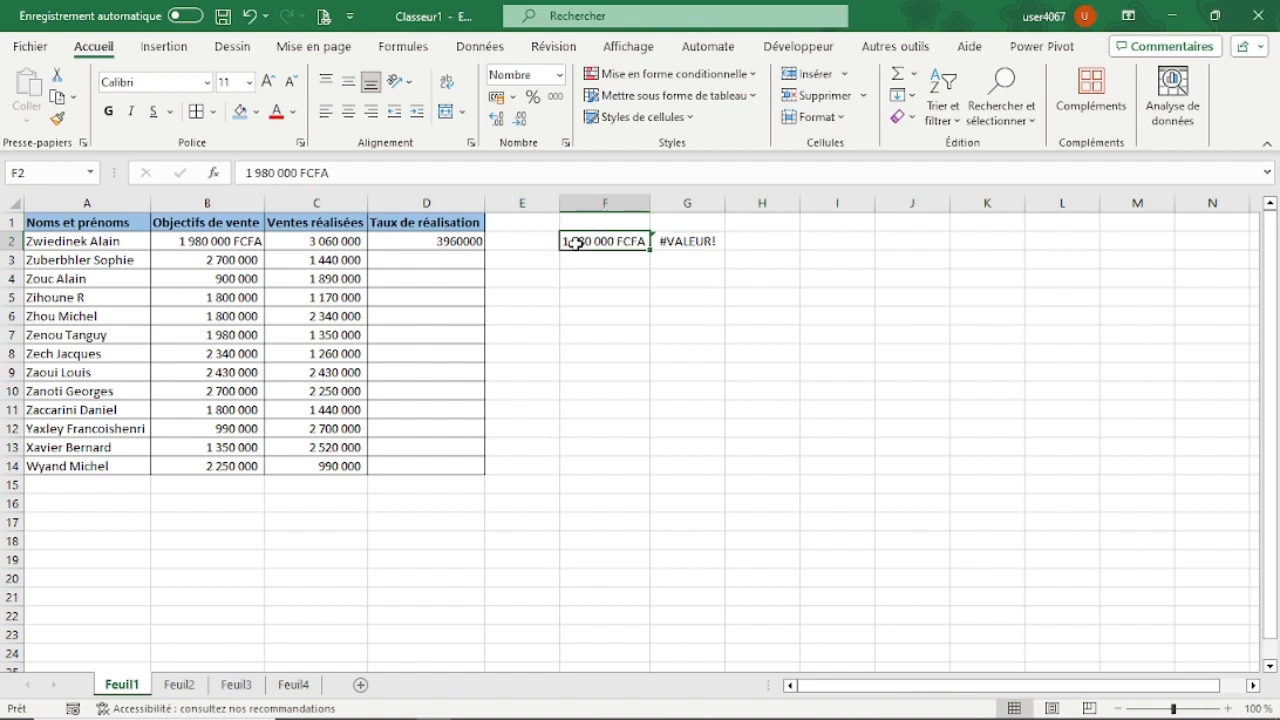
left_click(231, 245)
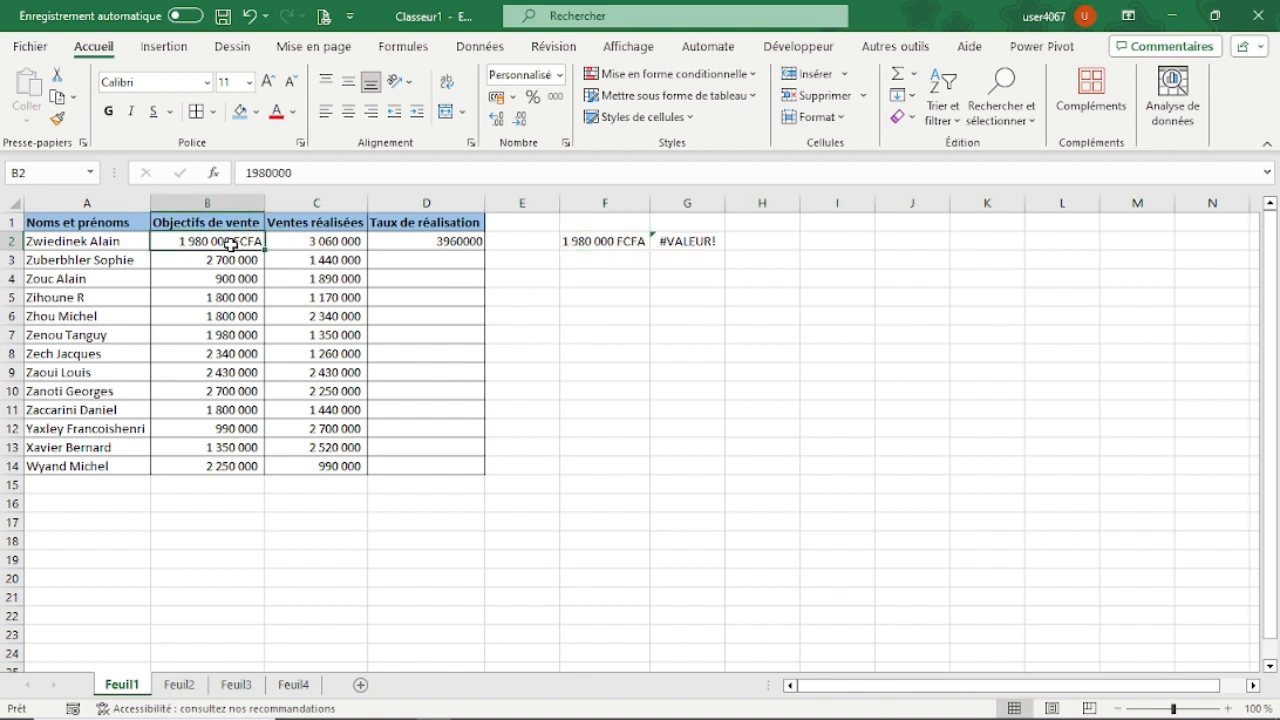
left_click(251, 17)
left_click(251, 17)
left_click(251, 17)
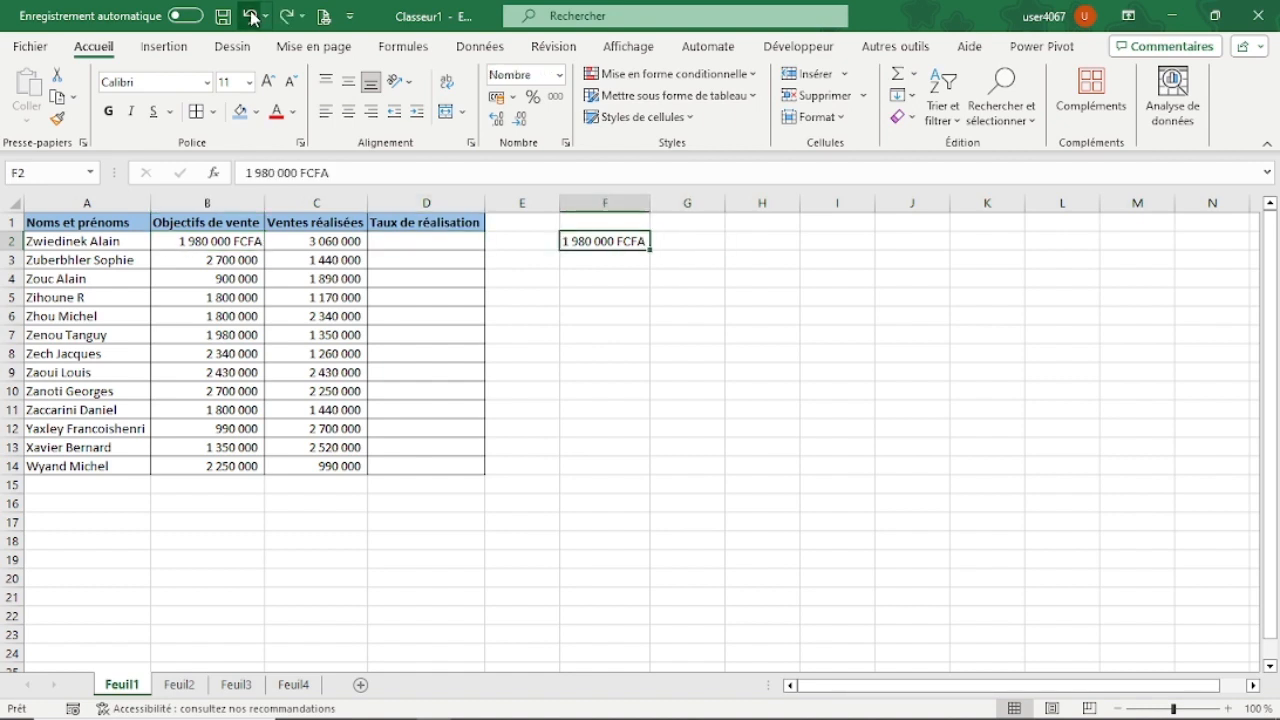
left_click(251, 17)
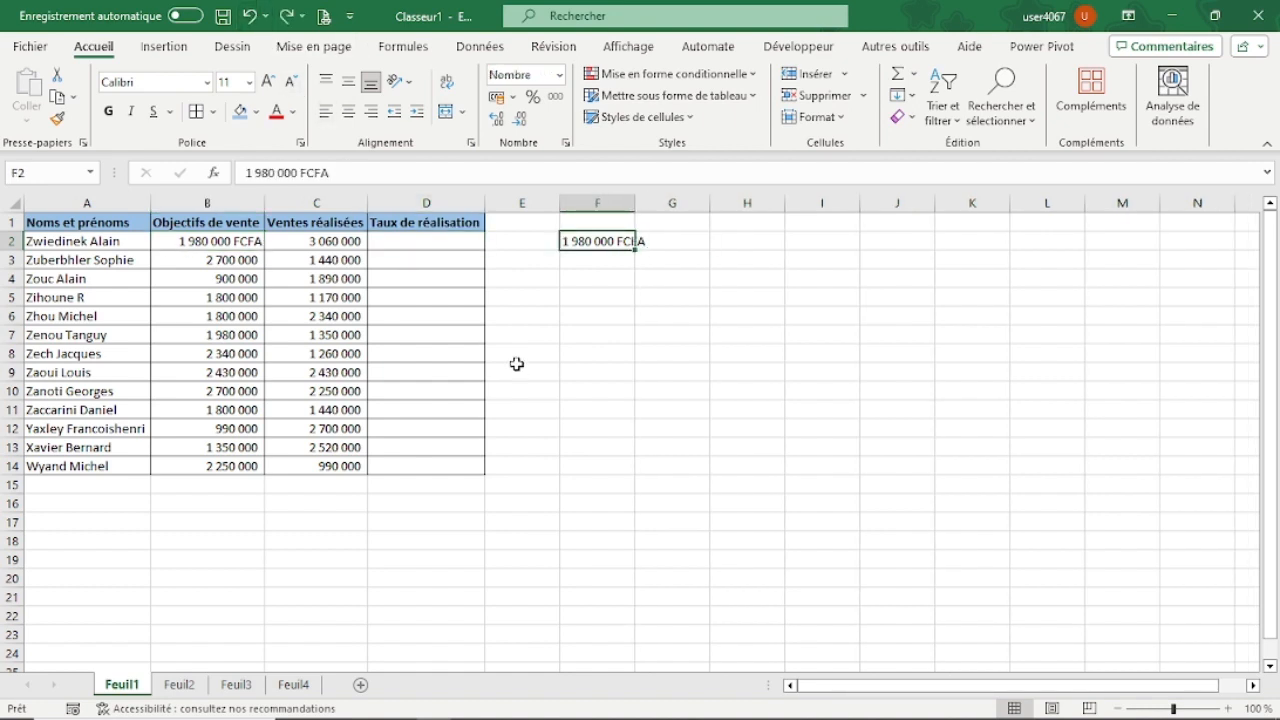
left_click(251, 17)
left_click(251, 17)
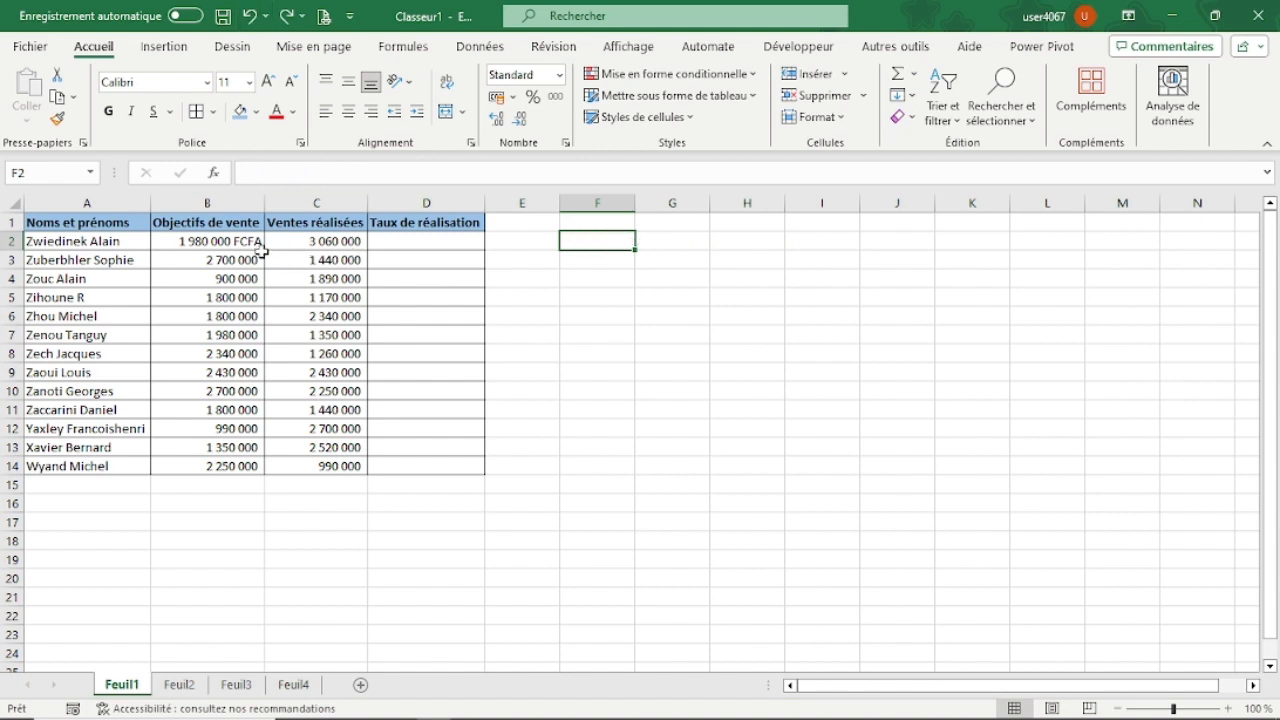
Copy the FCFA number format from B2 onto the range B2:C14 with Format Painter.
left_click(220, 245)
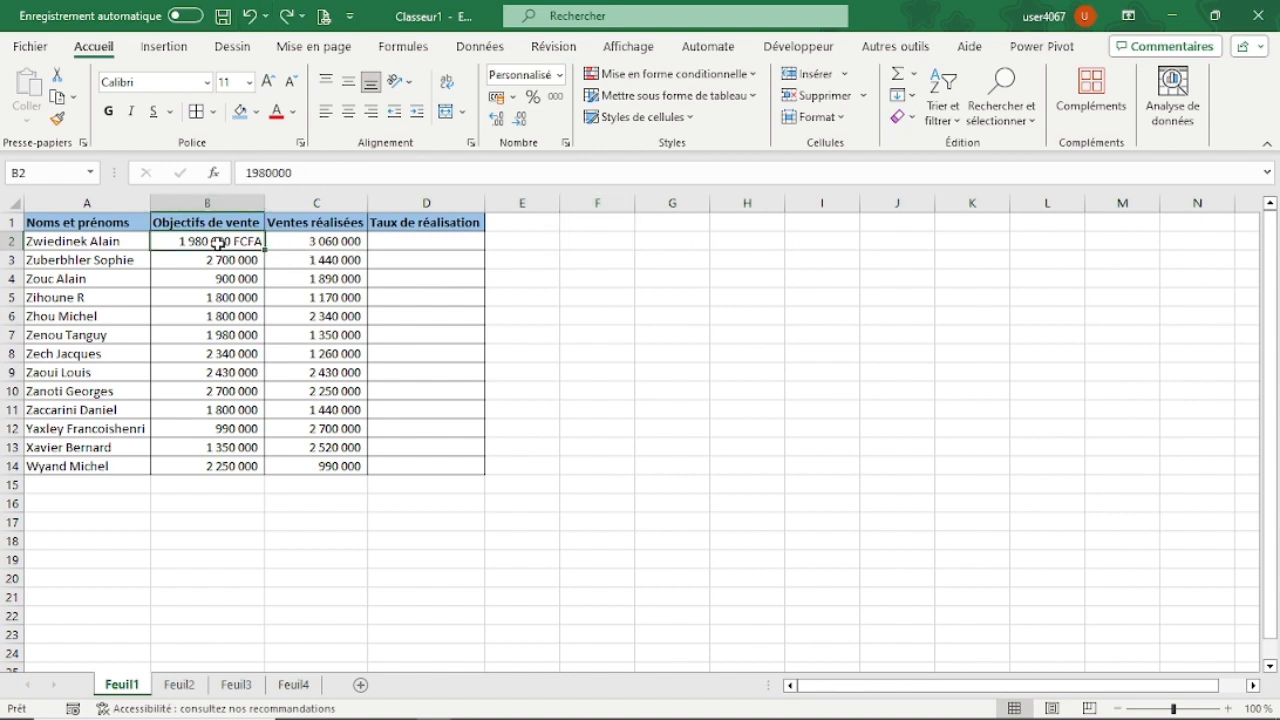
left_click(56, 118)
mouse_move(229, 241)
left_mouse_down()
mouse_move(333, 393)
mouse_move(337, 460)
left_mouse_up()
left_click(519, 398)
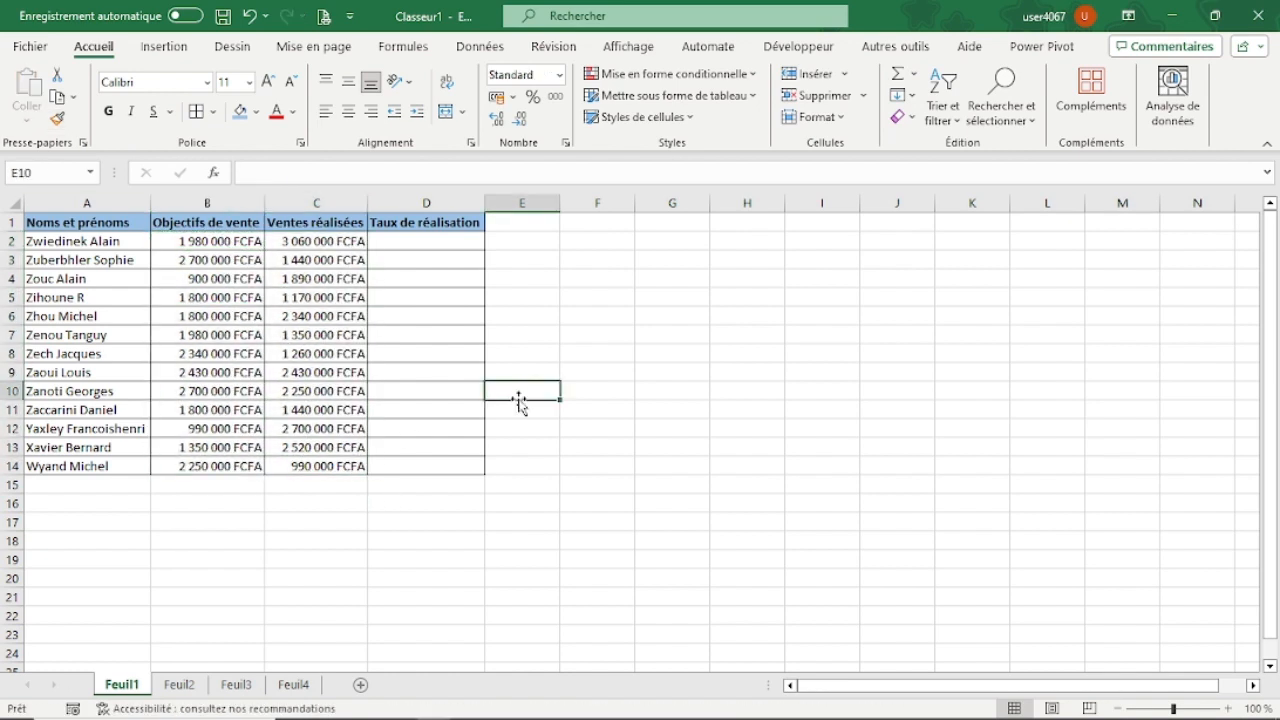
Enter the formula =C2/B2 in D2 to calculate the first Taux de réalisation.
left_click(430, 244)
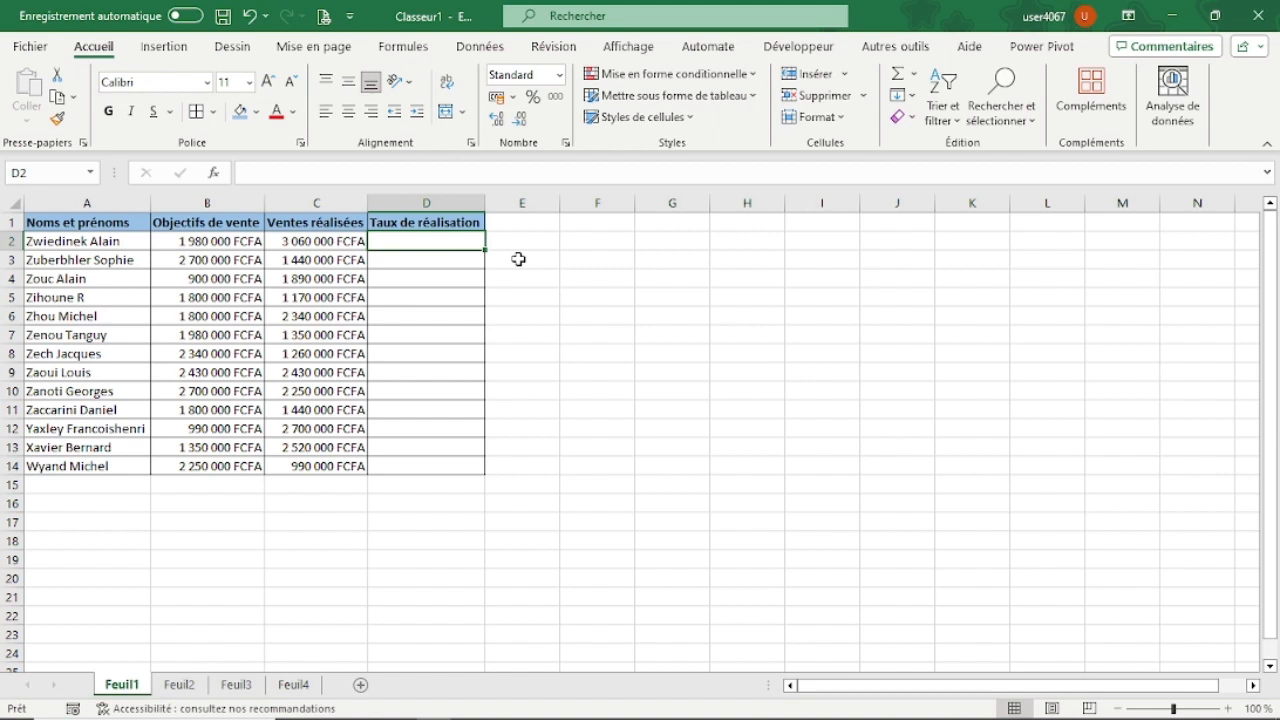
type("=")
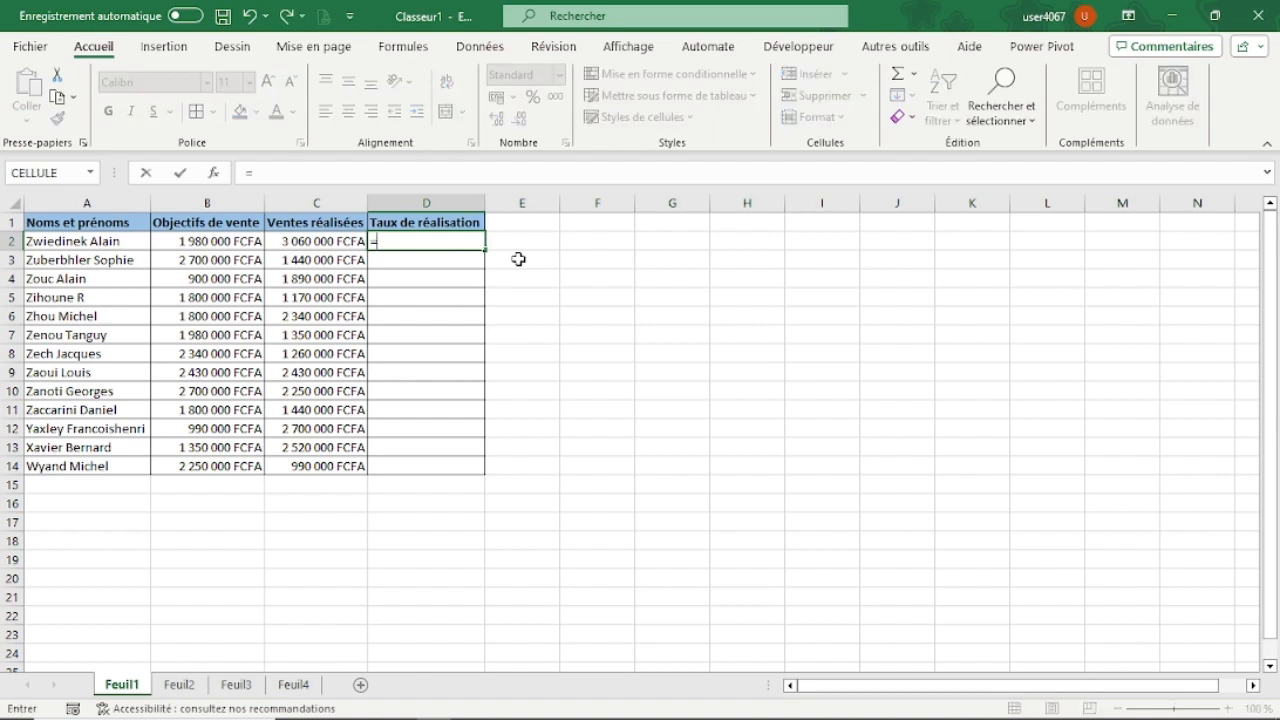
left_click(331, 238)
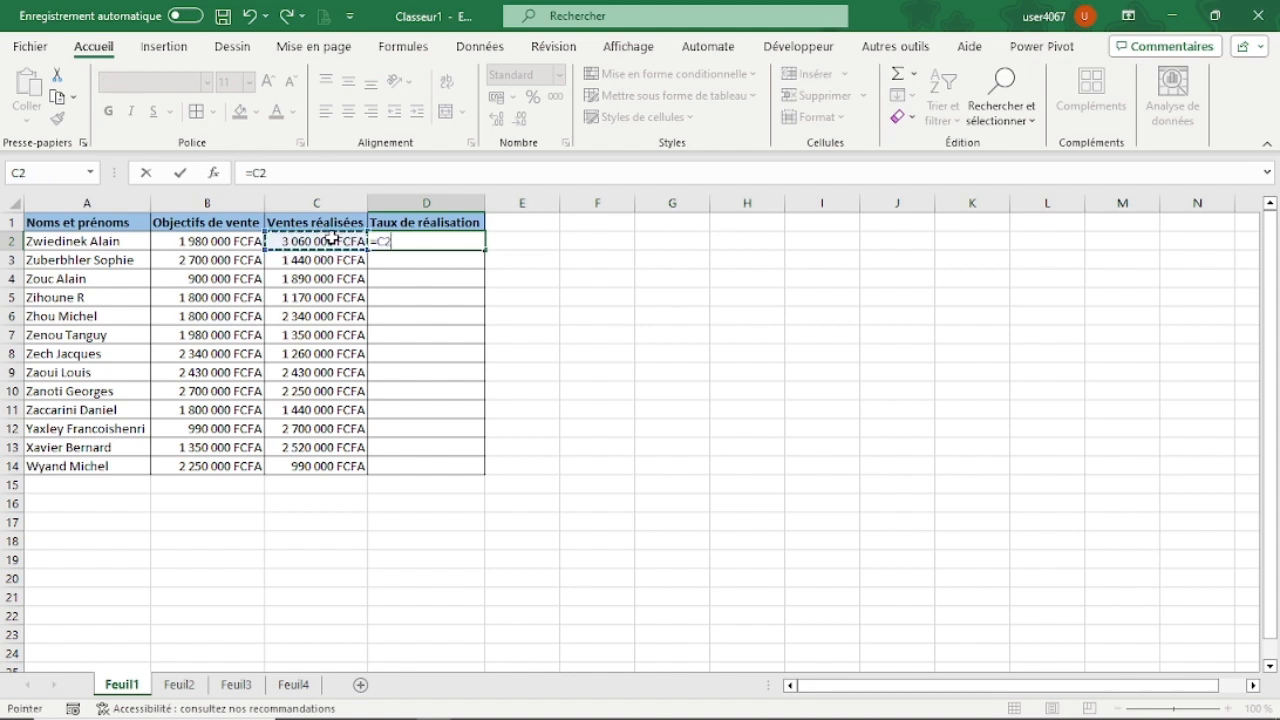
type("/")
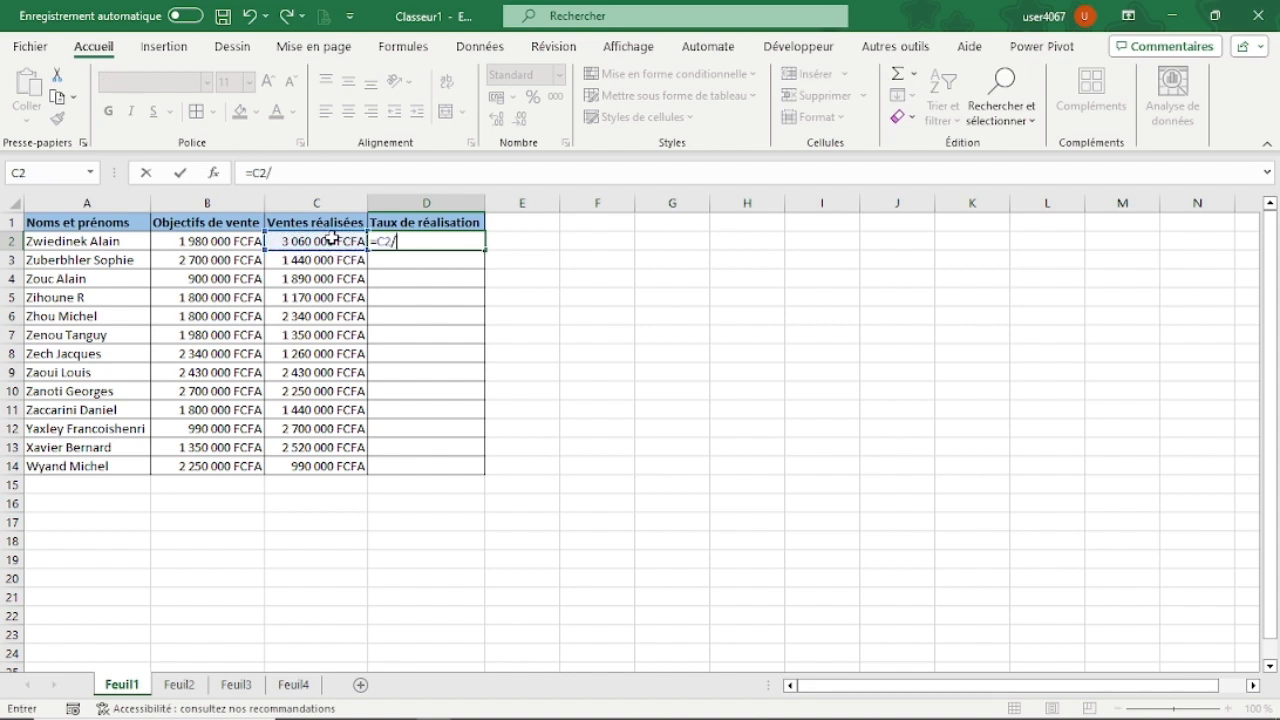
left_click(240, 238)
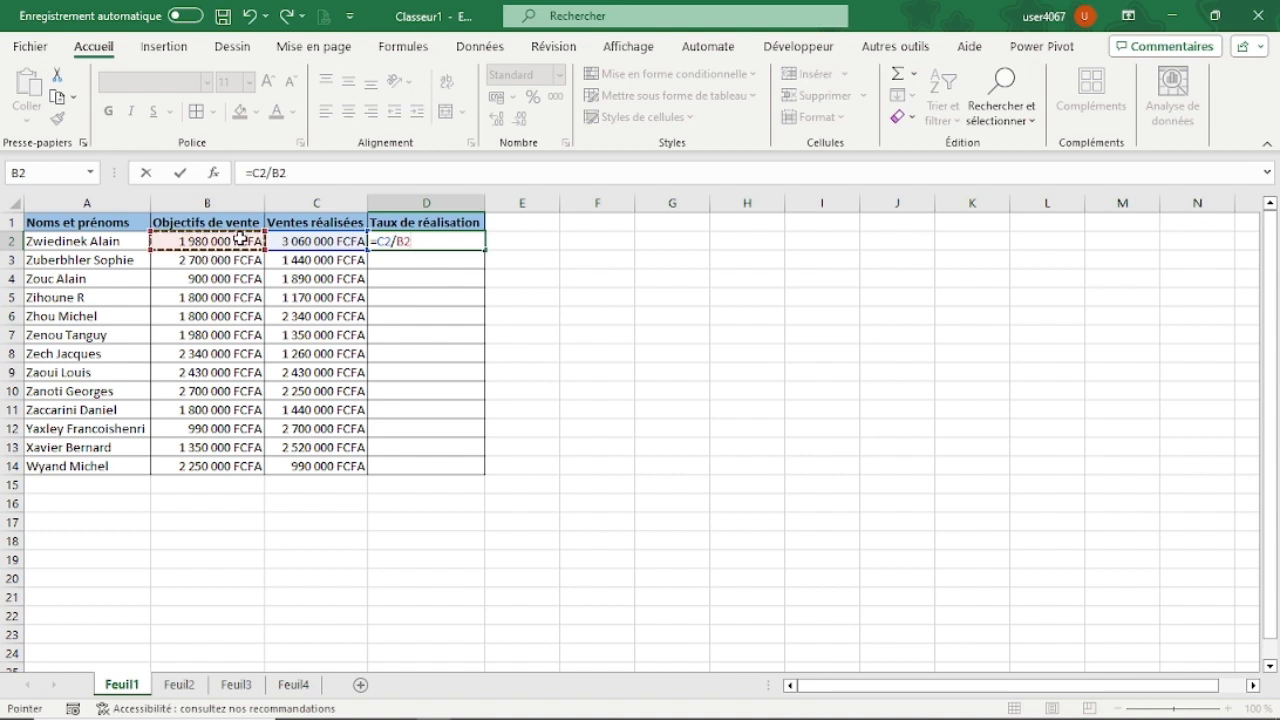
key("Return")
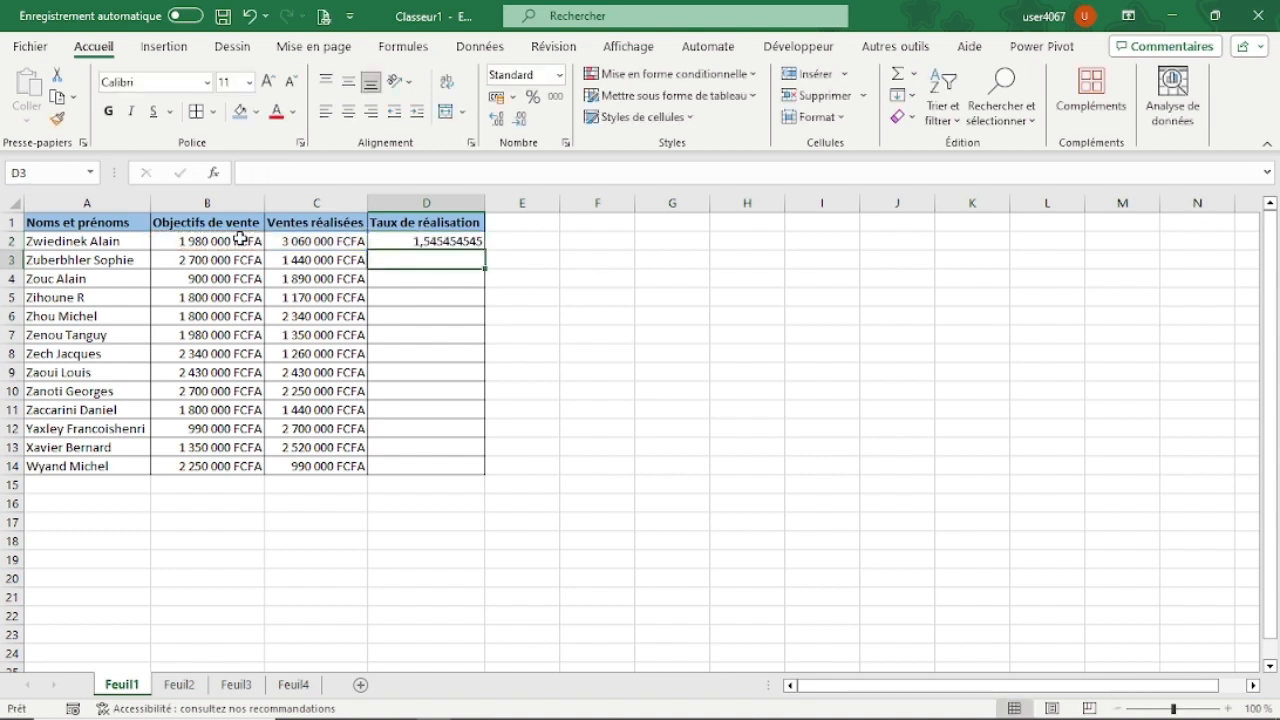
Format D2 as a percentage and fill its formula down through D14.
left_click(424, 240)
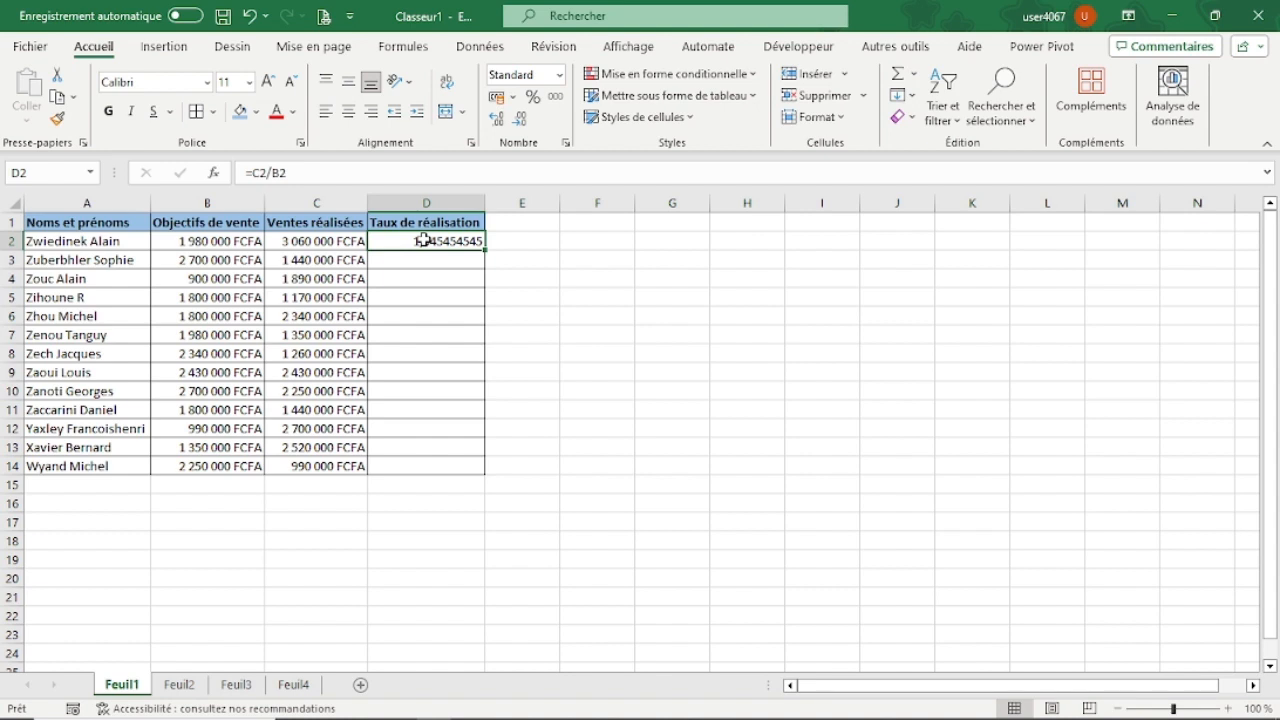
left_click(535, 100)
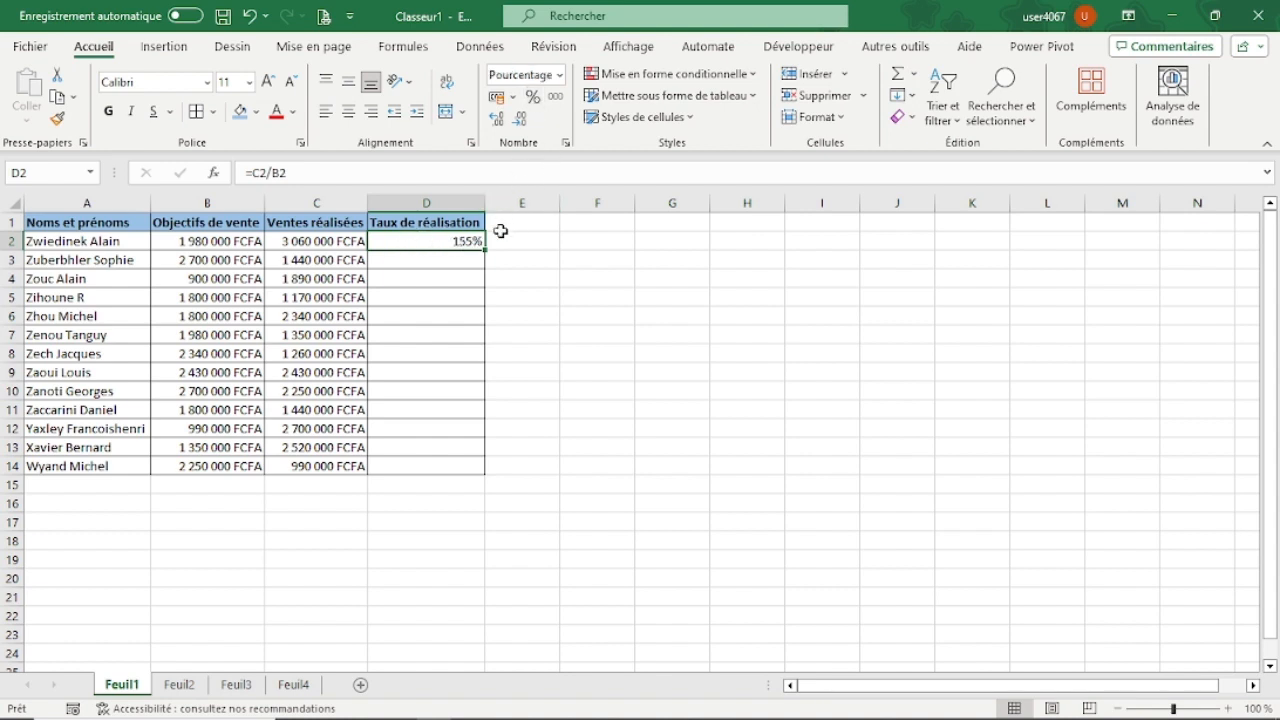
left_click_drag(485, 250, 487, 472)
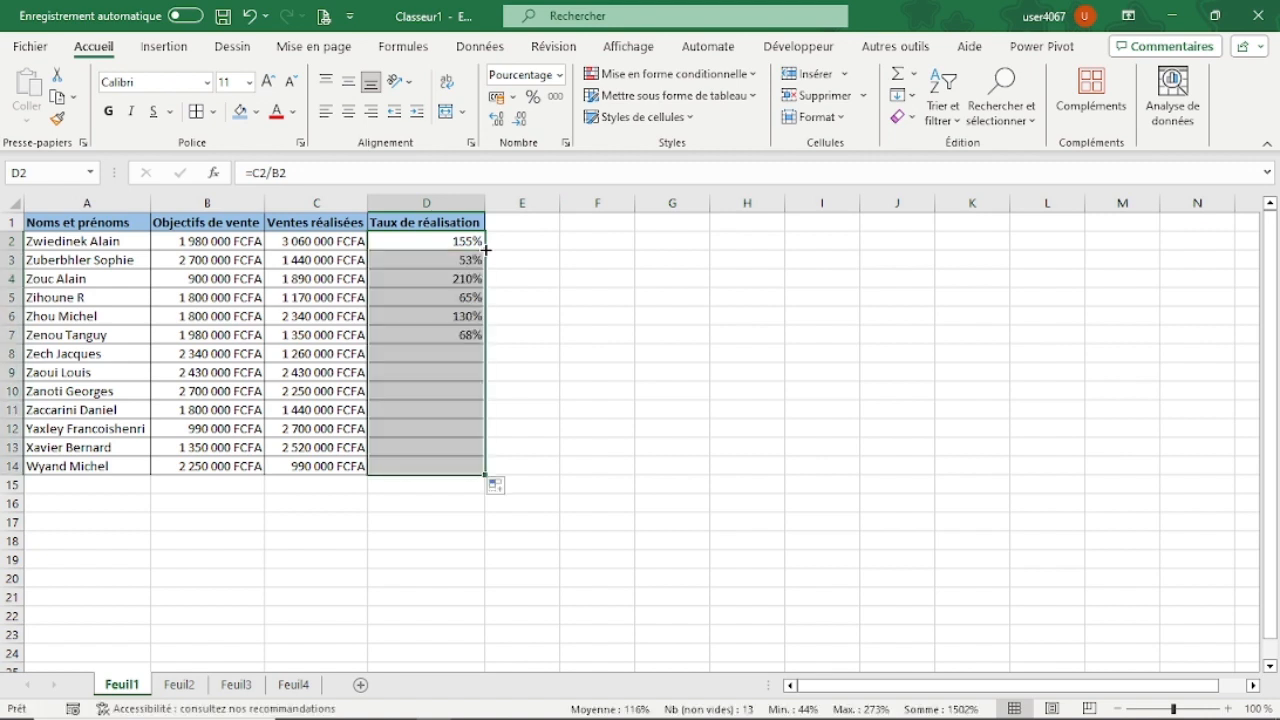
left_click(665, 332)
Check the copied formulas in several cells of the Taux de réalisation column.
left_click(461, 243)
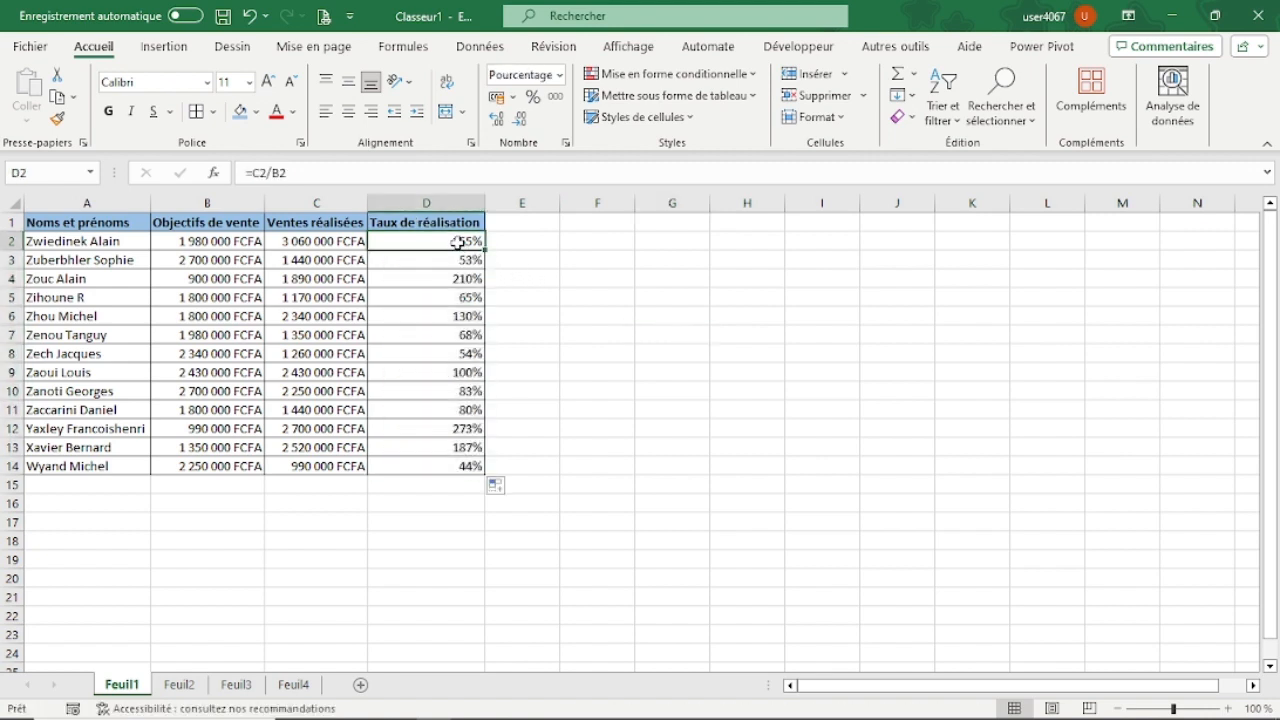
left_click(463, 261)
left_click(464, 279)
left_click(457, 297)
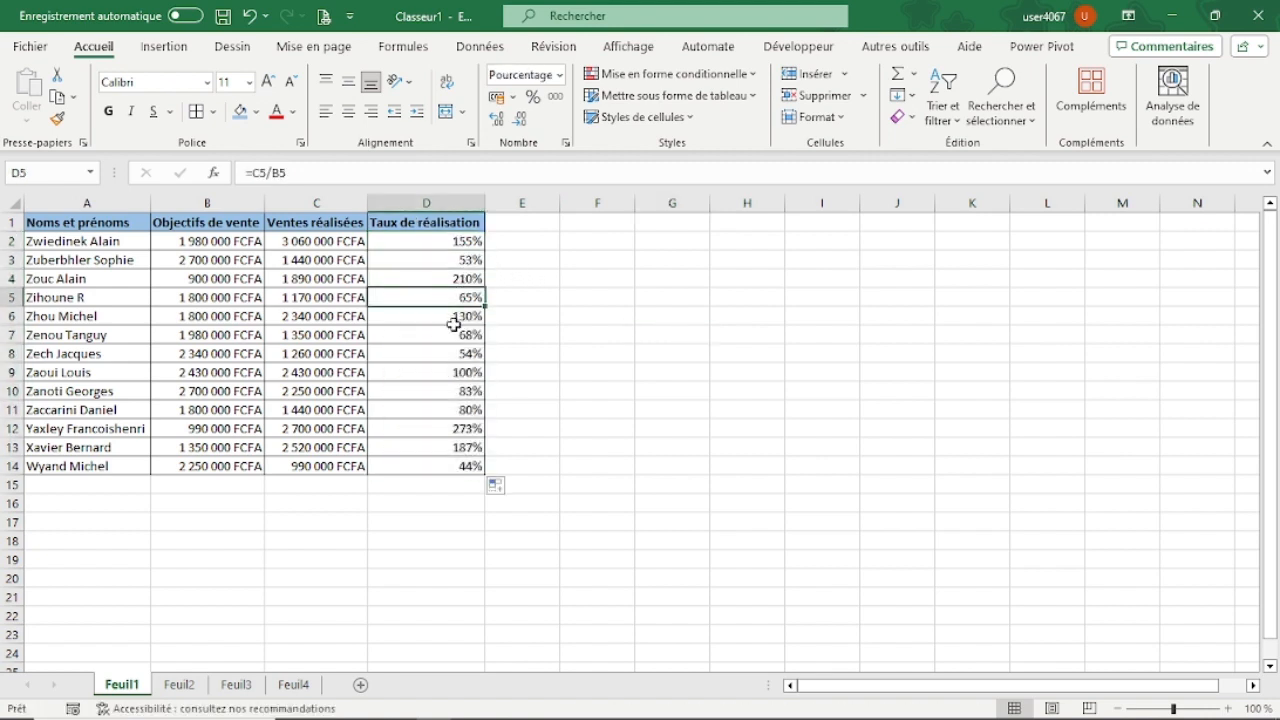
left_click(455, 324)
left_click(452, 428)
left_click(467, 542)
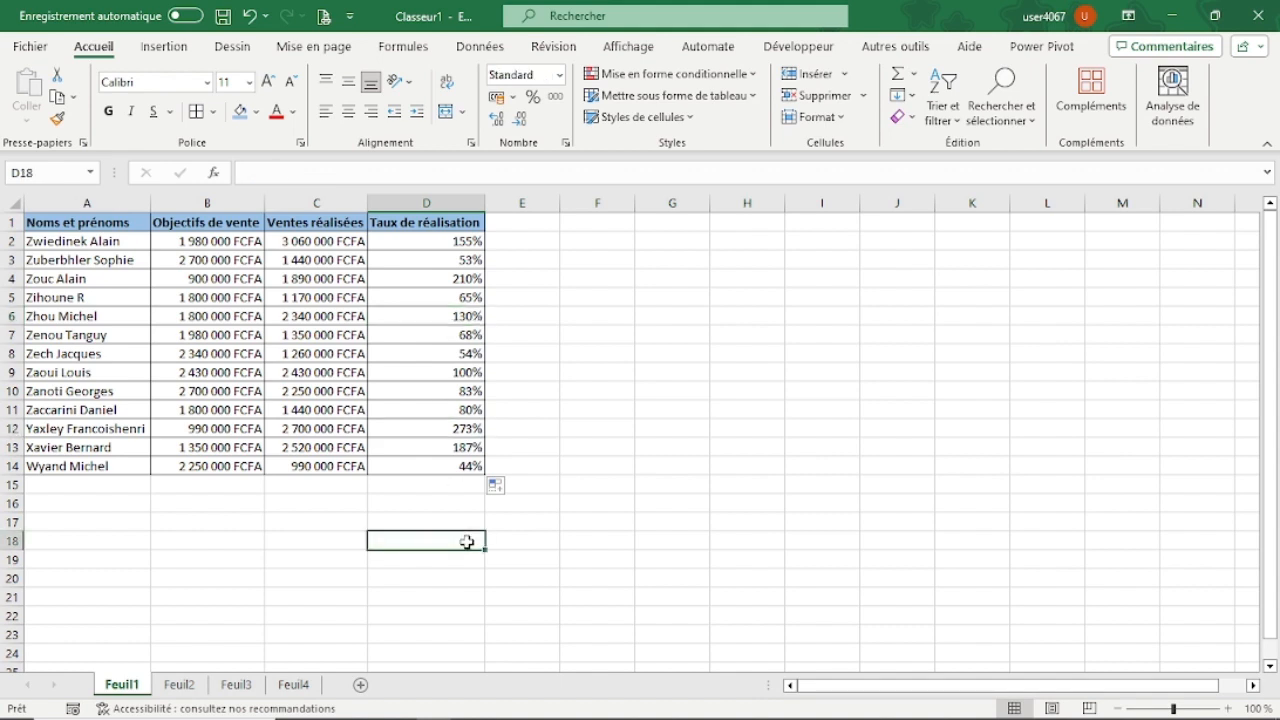